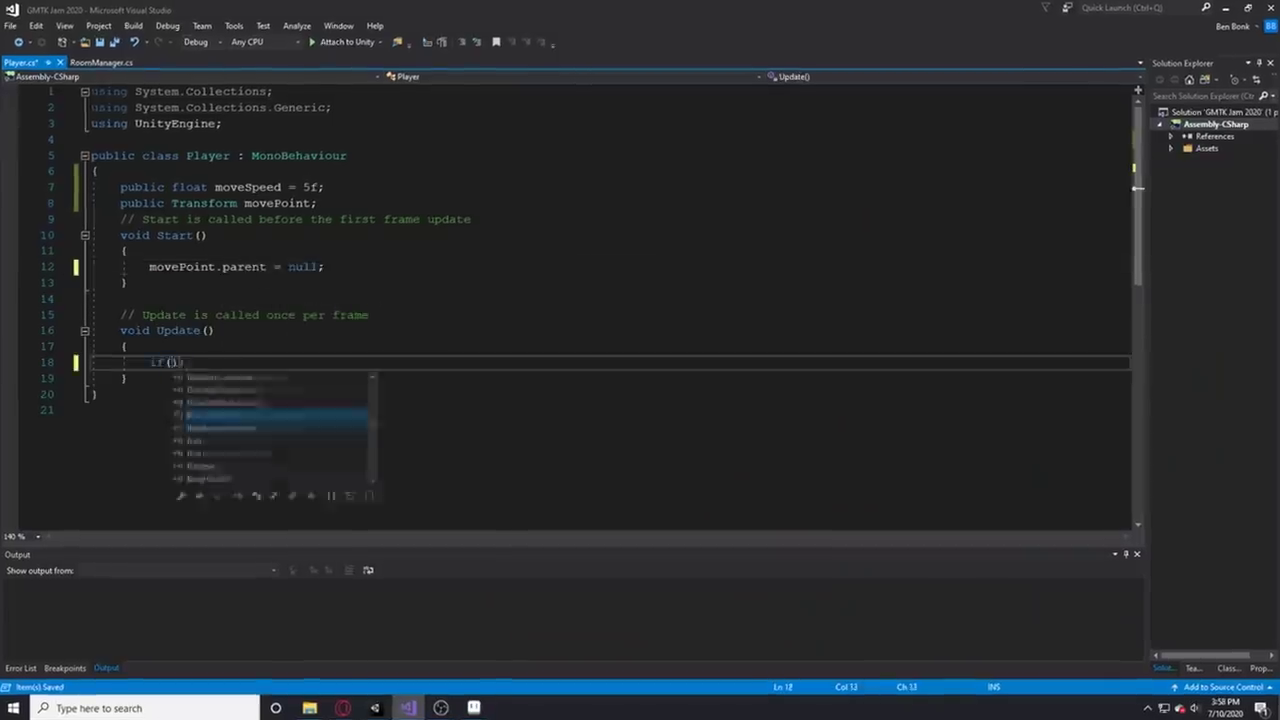
Step: Make the horizontal check read if(Mathf.Abs(Input.GetAxisRaw("Horizontal")) == 1f) with an opening brace
key("Return")
type("{")
key("Return")
left_click(388, 362)
type("== 1f")
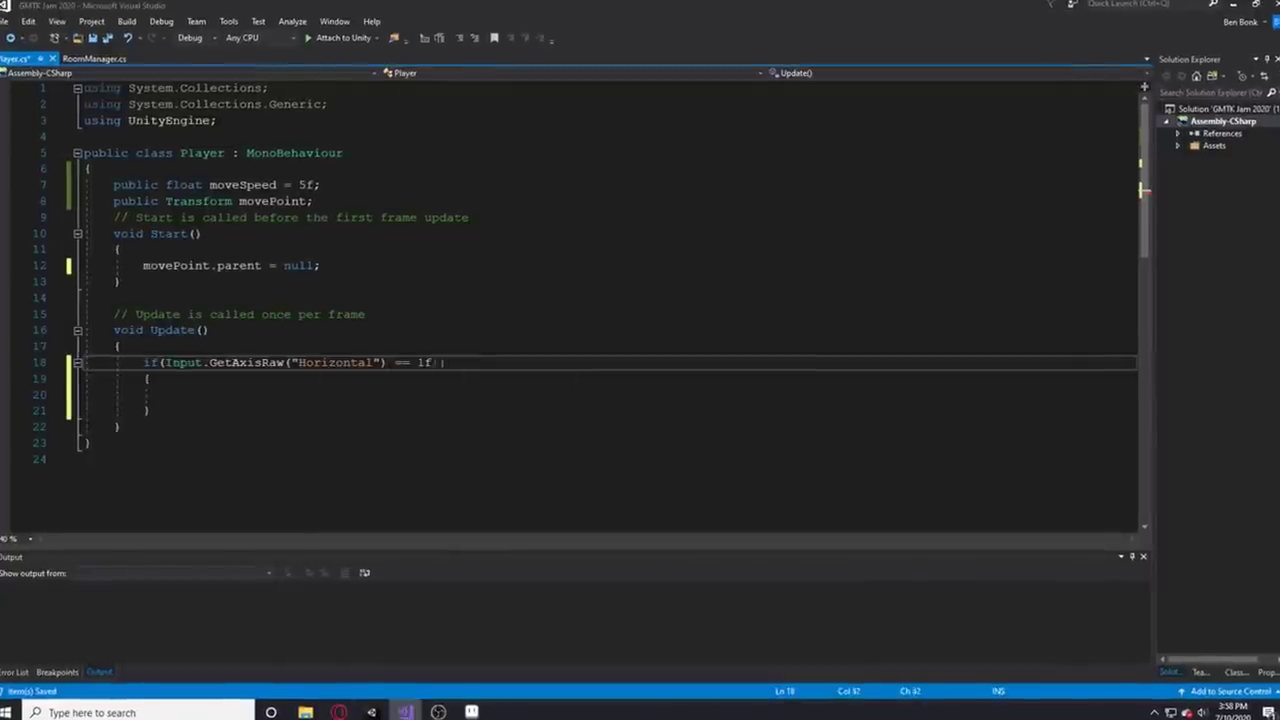
left_click(168, 362)
type("Mathf.Abs(")
left_click(460, 362)
type(")")
left_click(519, 362)
key("BackSpace")
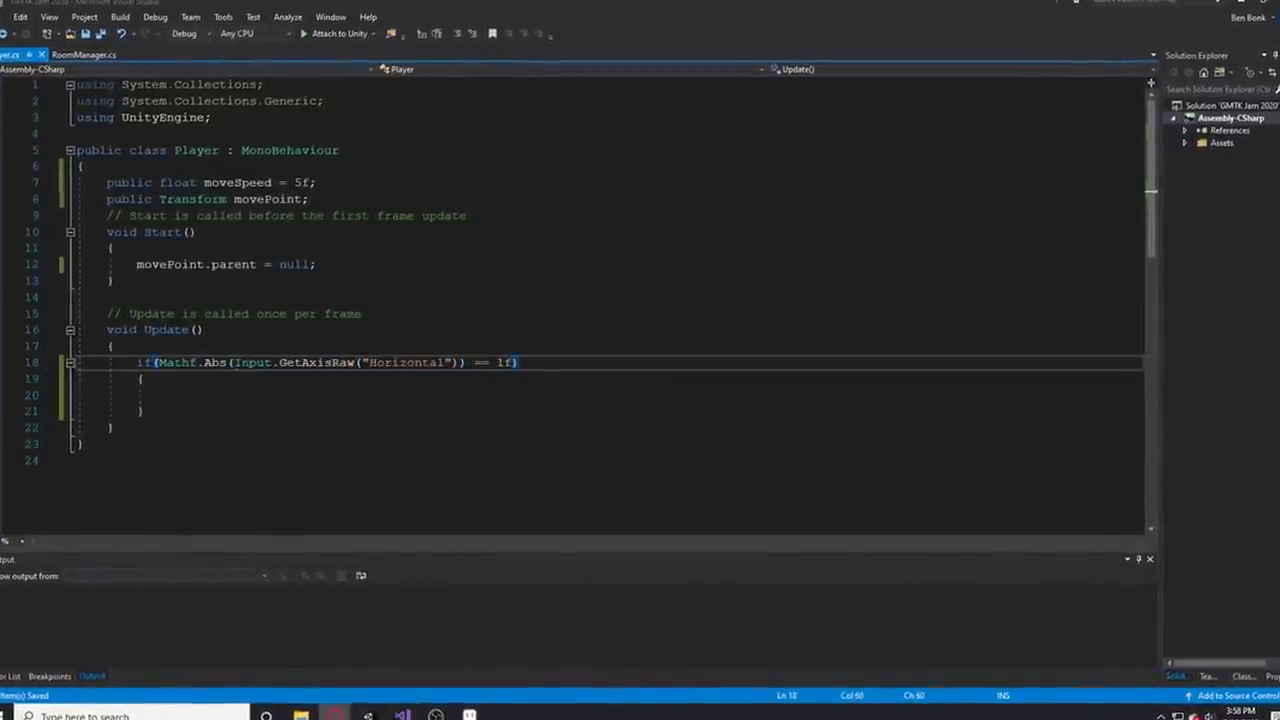
Step: Shift movePoint on x by the horizontal axis, and change the copied check to "Vertical"
left_click(160, 395)
type("movePoint.position += new Vector3")
type("(Input.GetAxisRaw(\"Horizontal\"), 0f, 0f);")
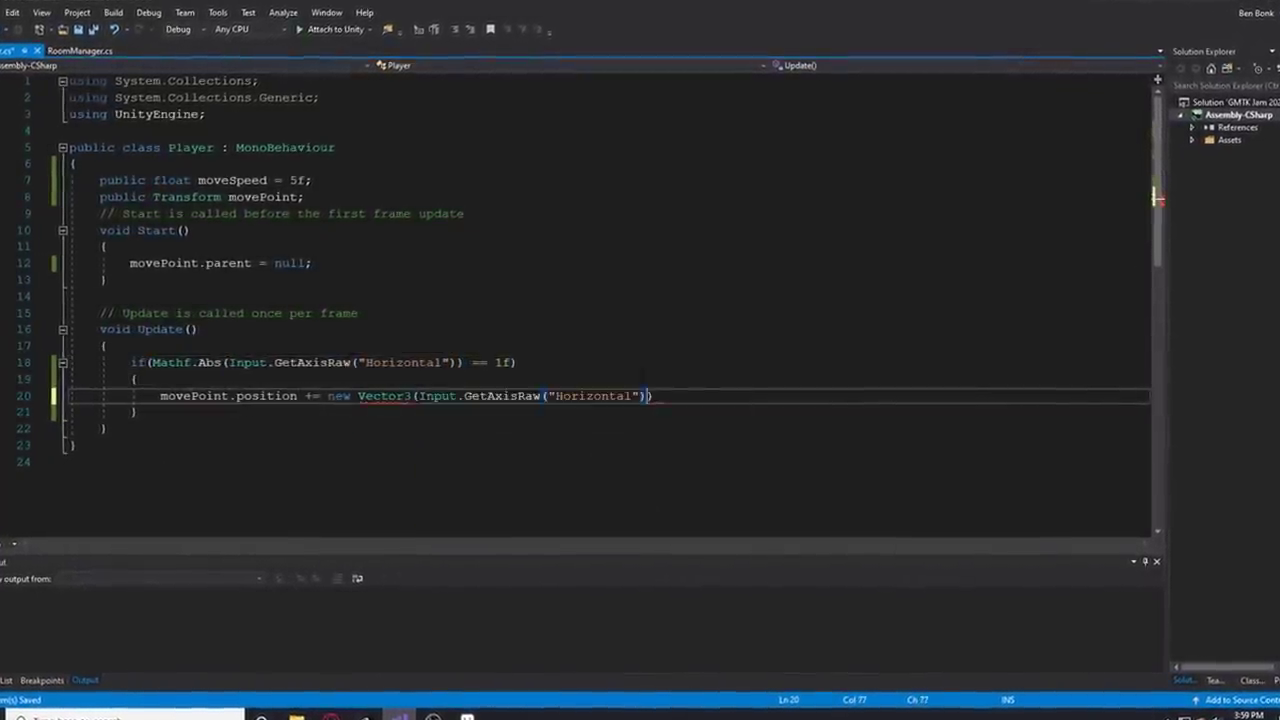
double_click(565, 469)
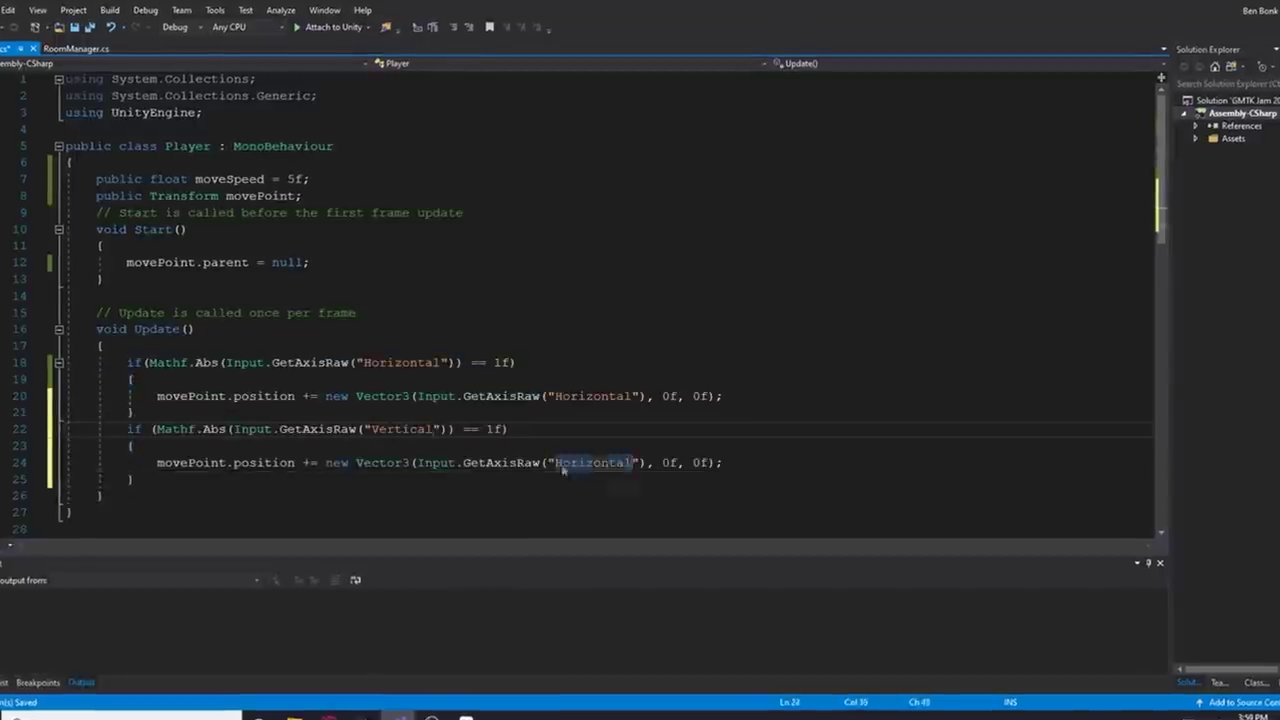
type("Vertical")
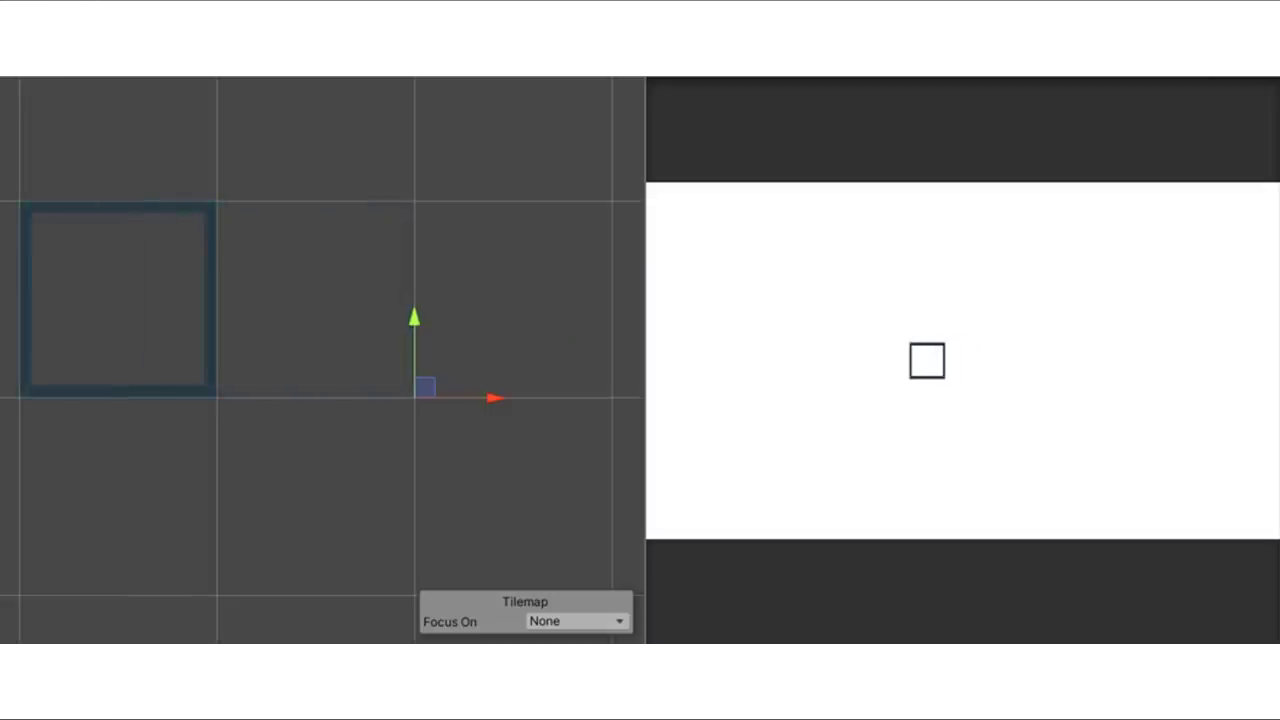
Step: Drive the player square around the grid with the arrow keys, one cell per press
key("Right")
key("Right")
key("Up")
key("Left")
key("Down")
key("Down")
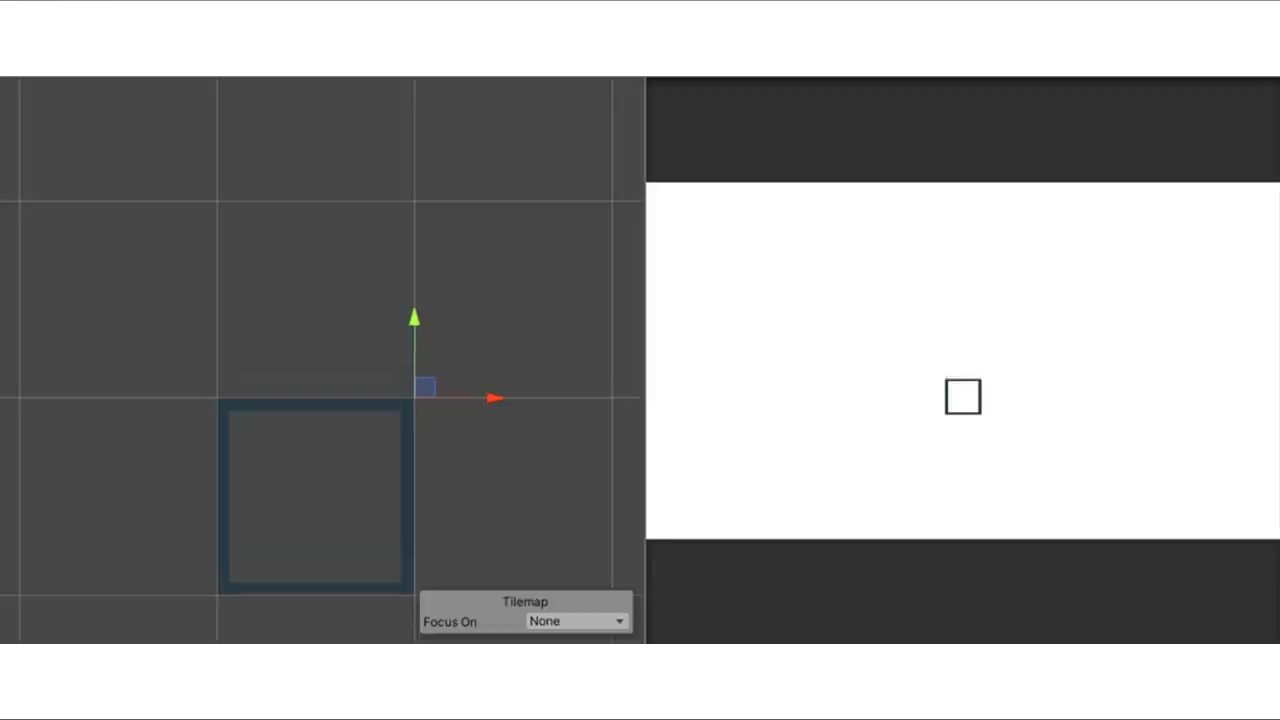
key("Right")
key("Up")
key("Left")
key("Up")
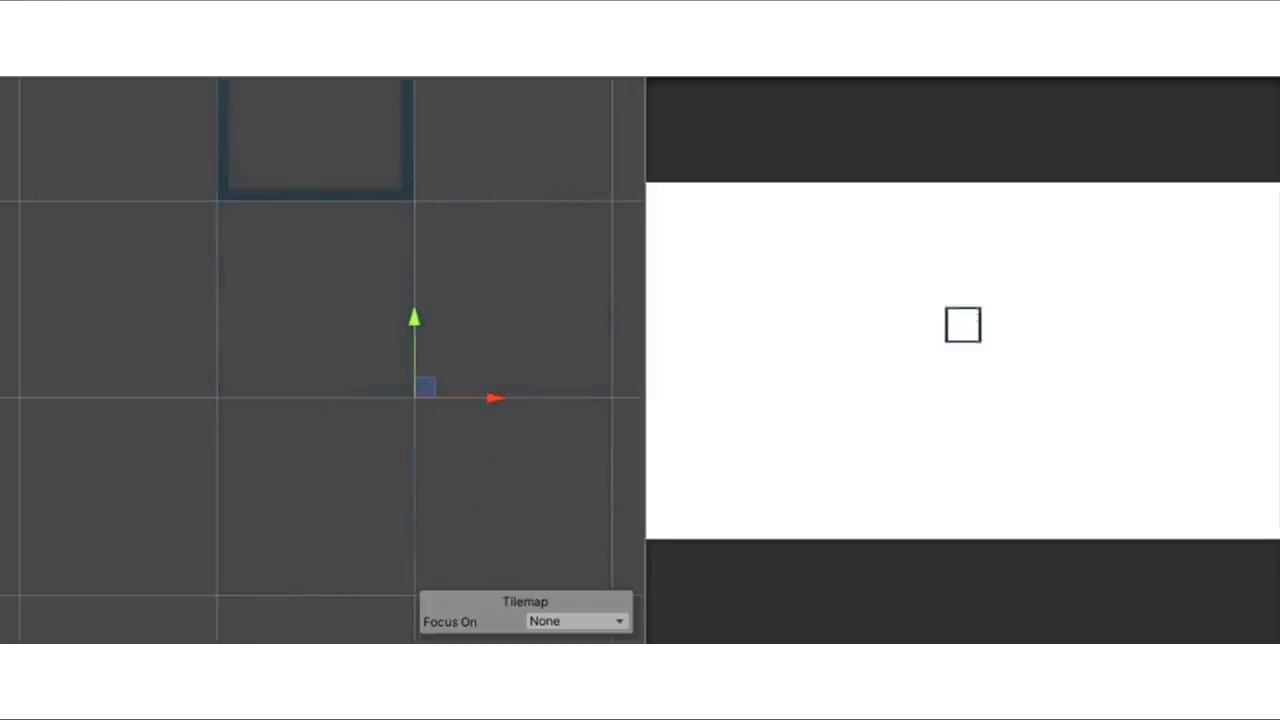
key("Right")
key("Down")
key("Down")
key("Up")
key("Right")
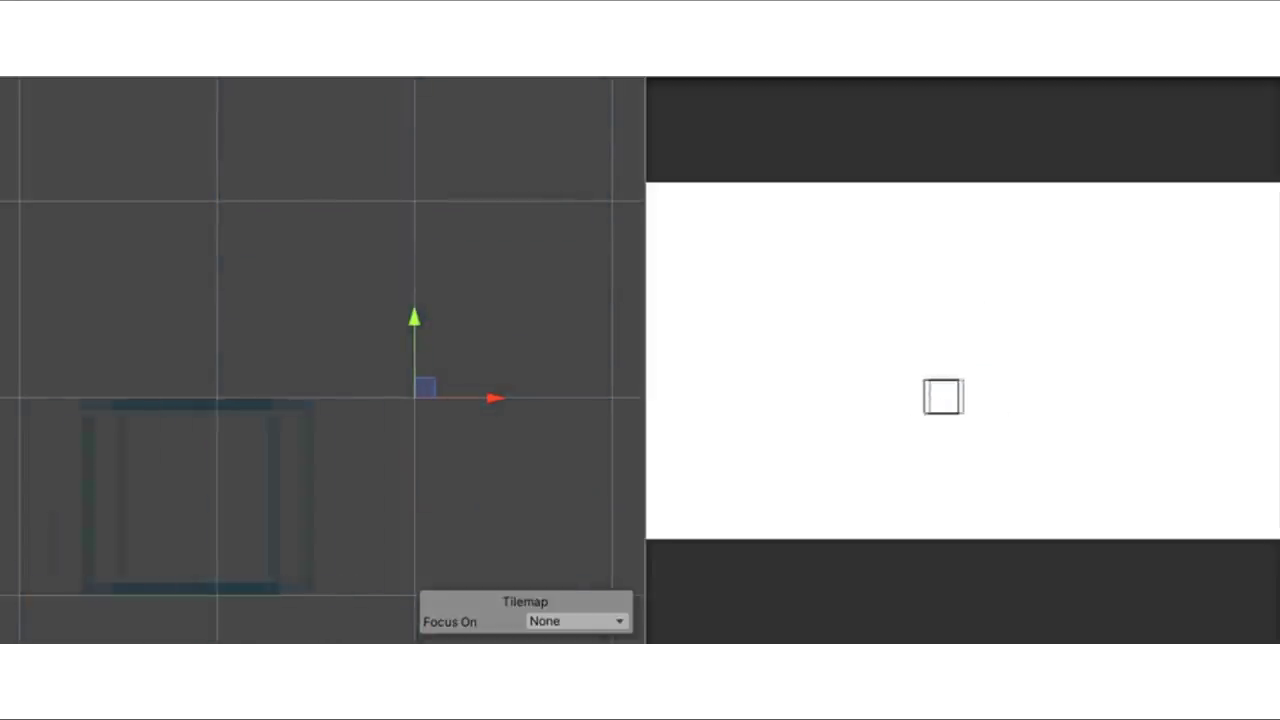
key("Up")
key("Up")
key("Left")
key("Down")
key("Right")
key("Right")
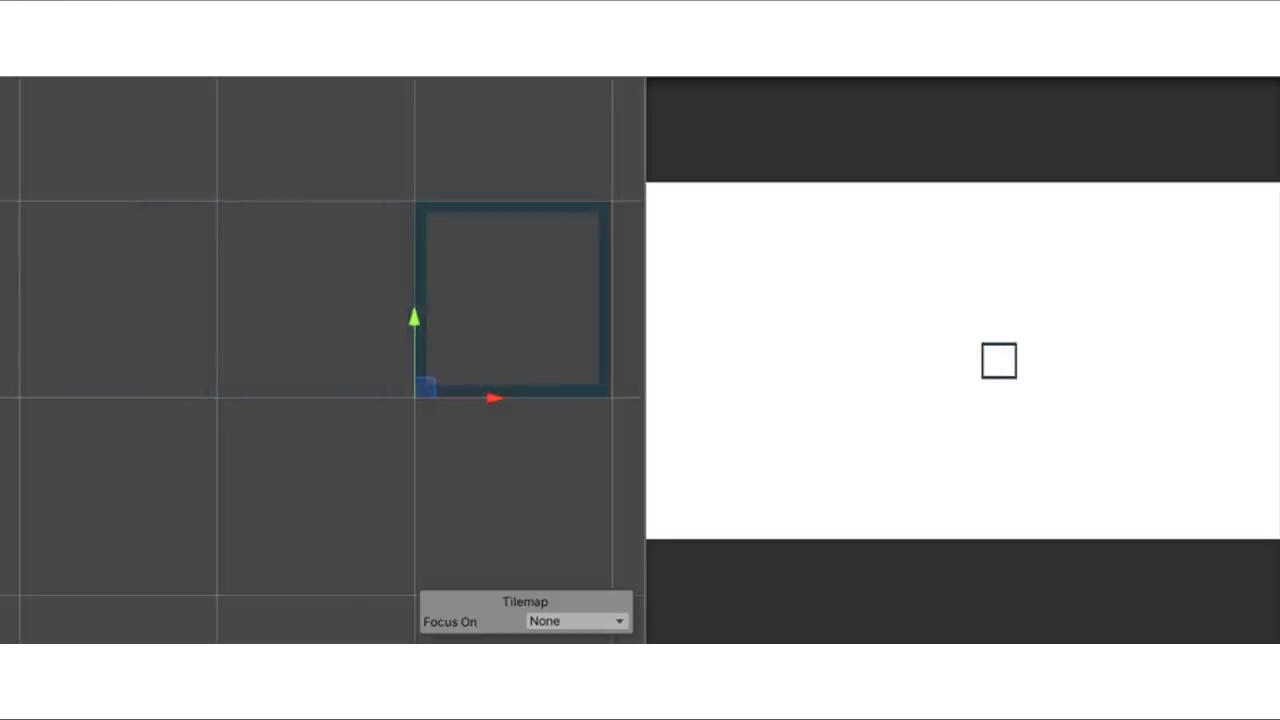
key("Down")
key("Left")
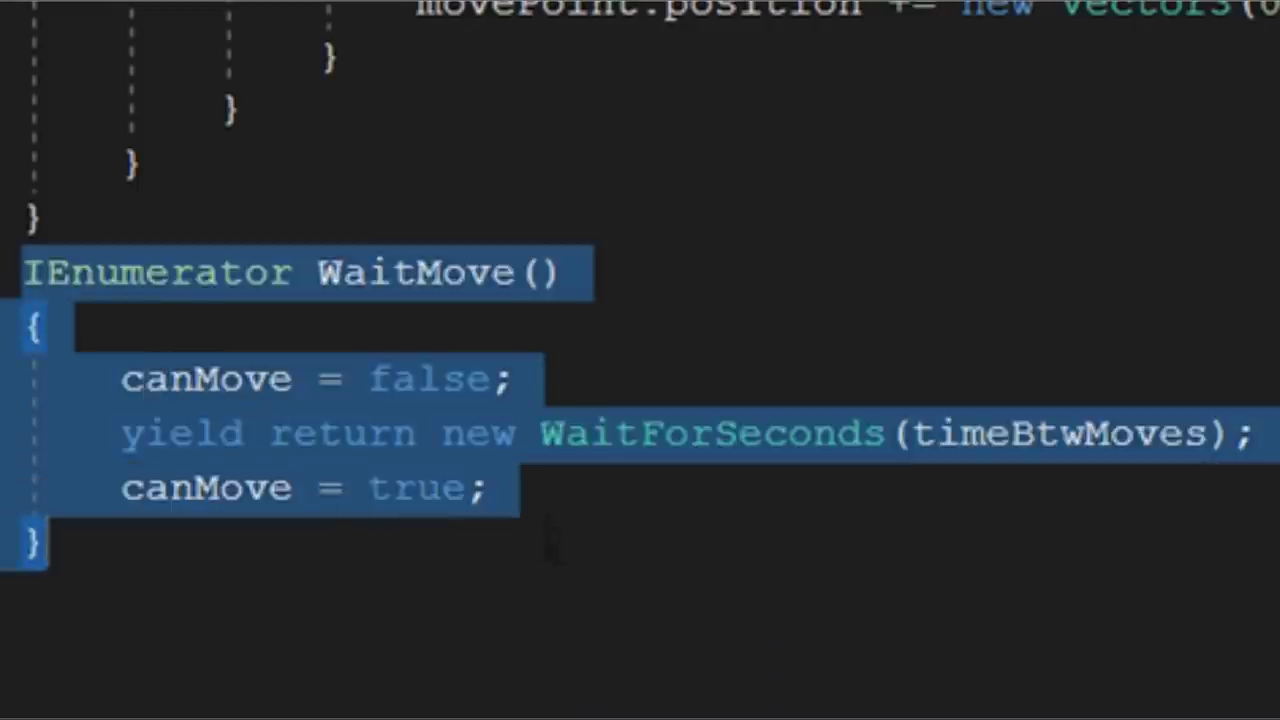
left_click(553, 540)
left_click_drag(22, 272, 466, 523)
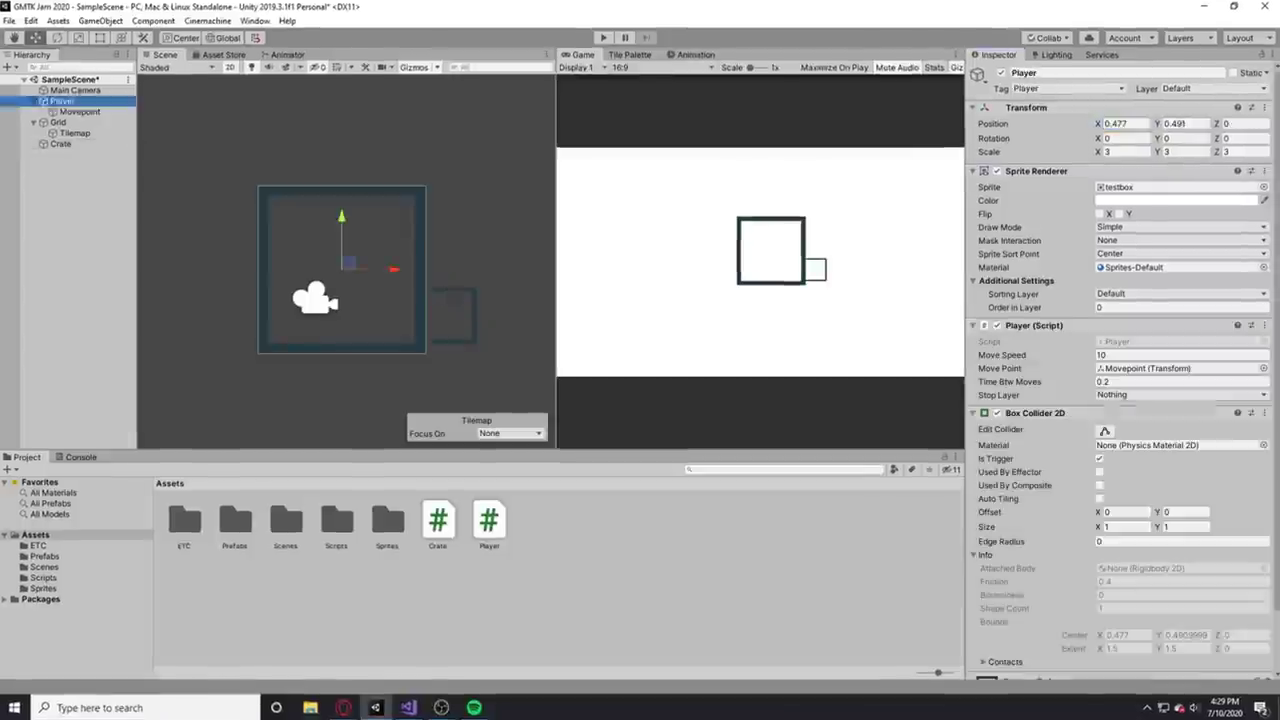
Step: Position the Crate, attach the Crate script, and move that component above Rigidbody 2D
left_click(49, 118)
scroll(340, 260, "up", 5)
left_click(52, 140)
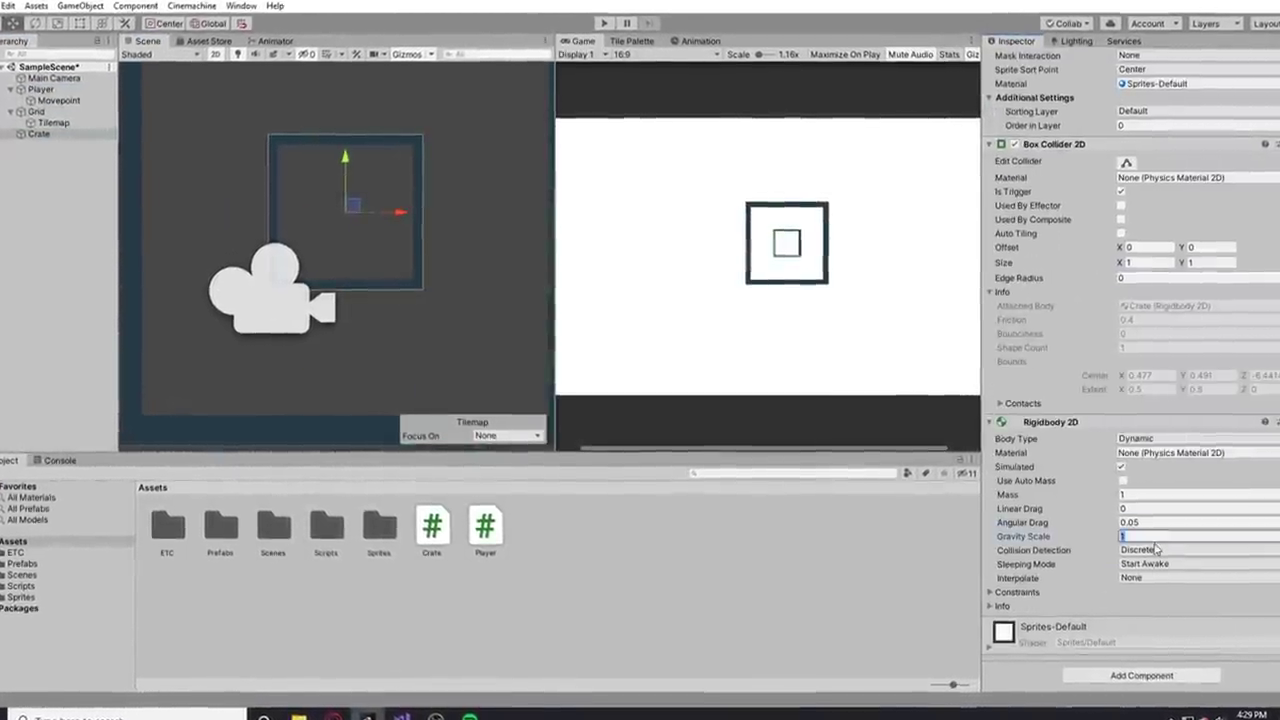
left_click_drag(432, 525, 1130, 640)
right_click(1075, 632)
left_click(1114, 531)
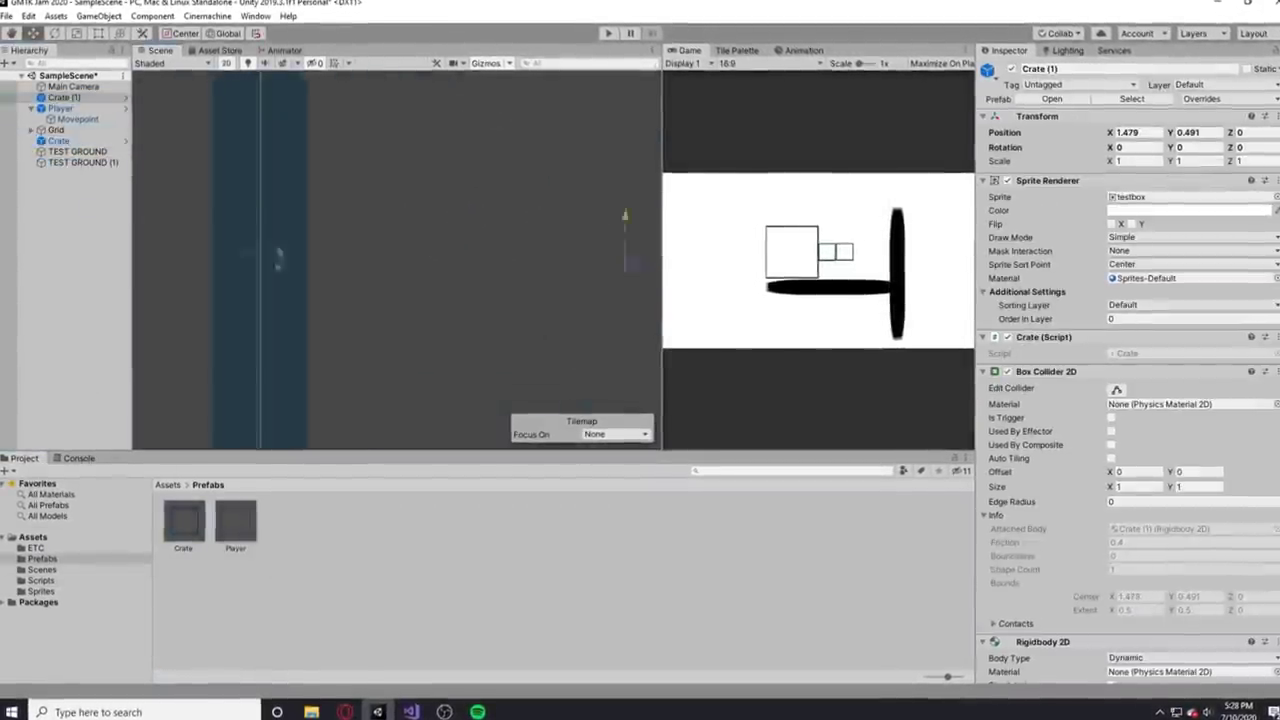
Step: Duplicate the crate into Crate (3), then playtest pushing and stacking crates and stop Play
scroll(278, 258, "down", 3)
key("ctrl+d")
key("ctrl+d")
right_click(82, 96)
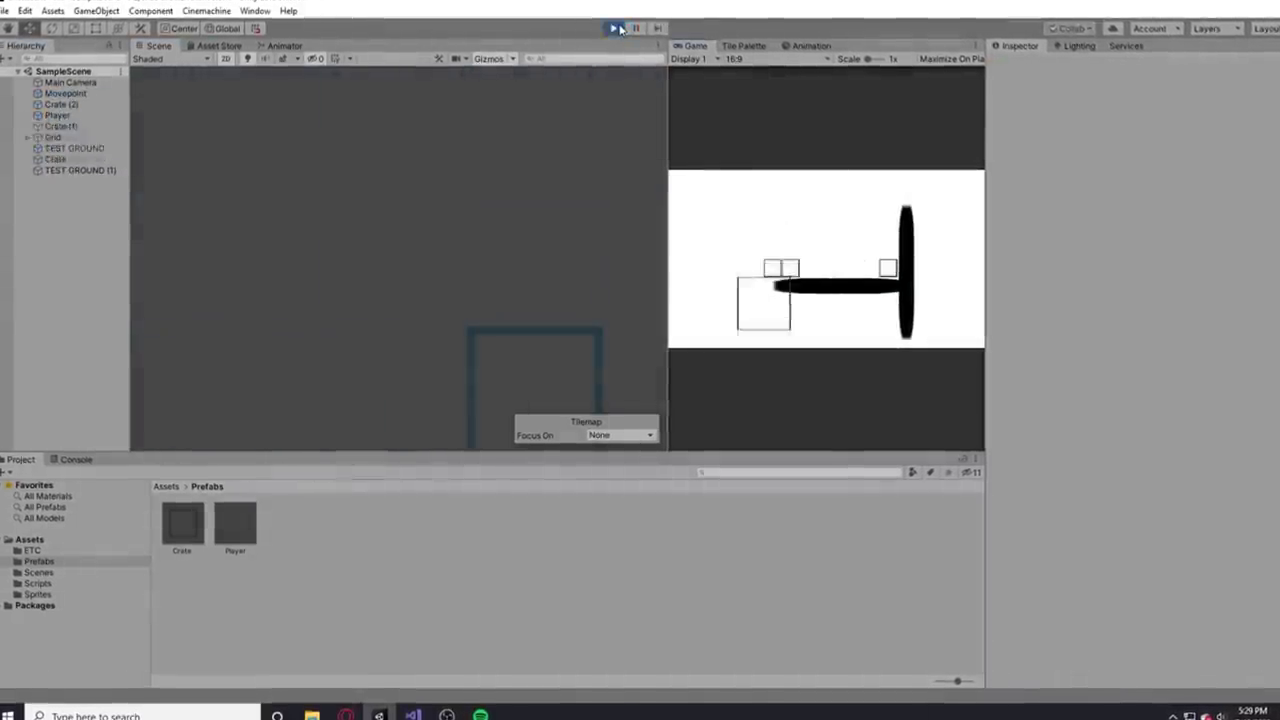
key("Up")
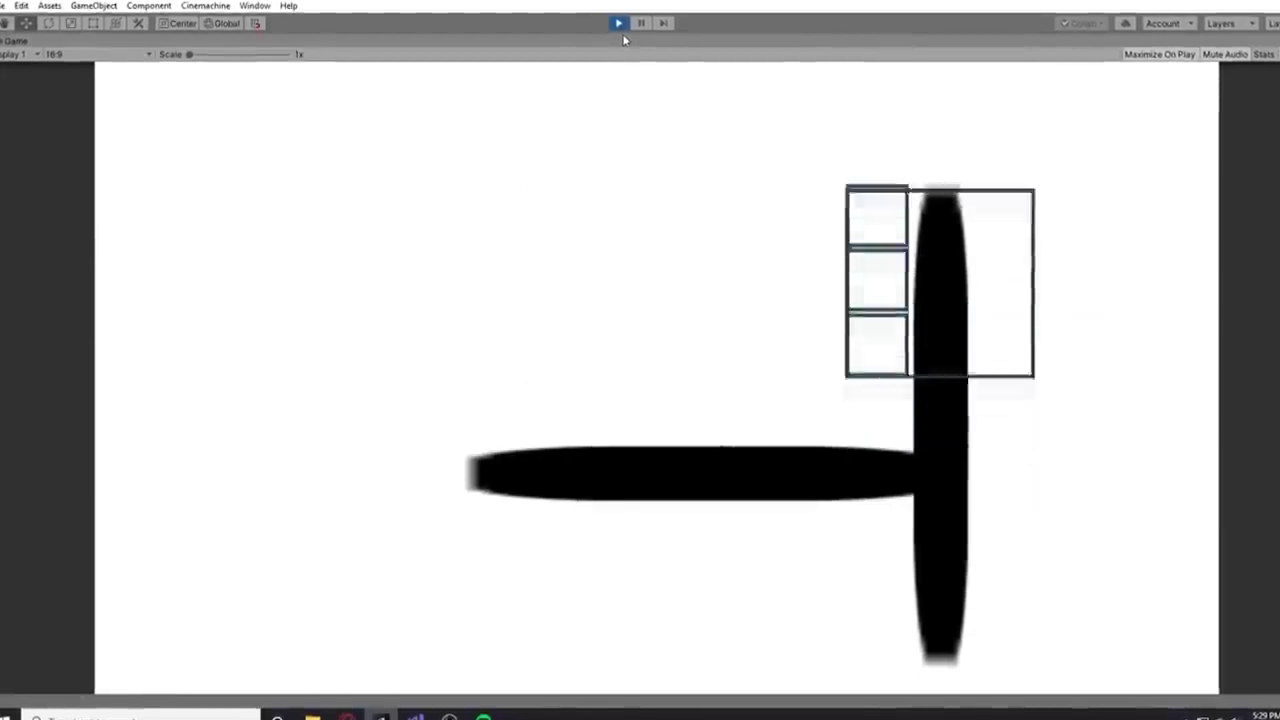
left_click(624, 22)
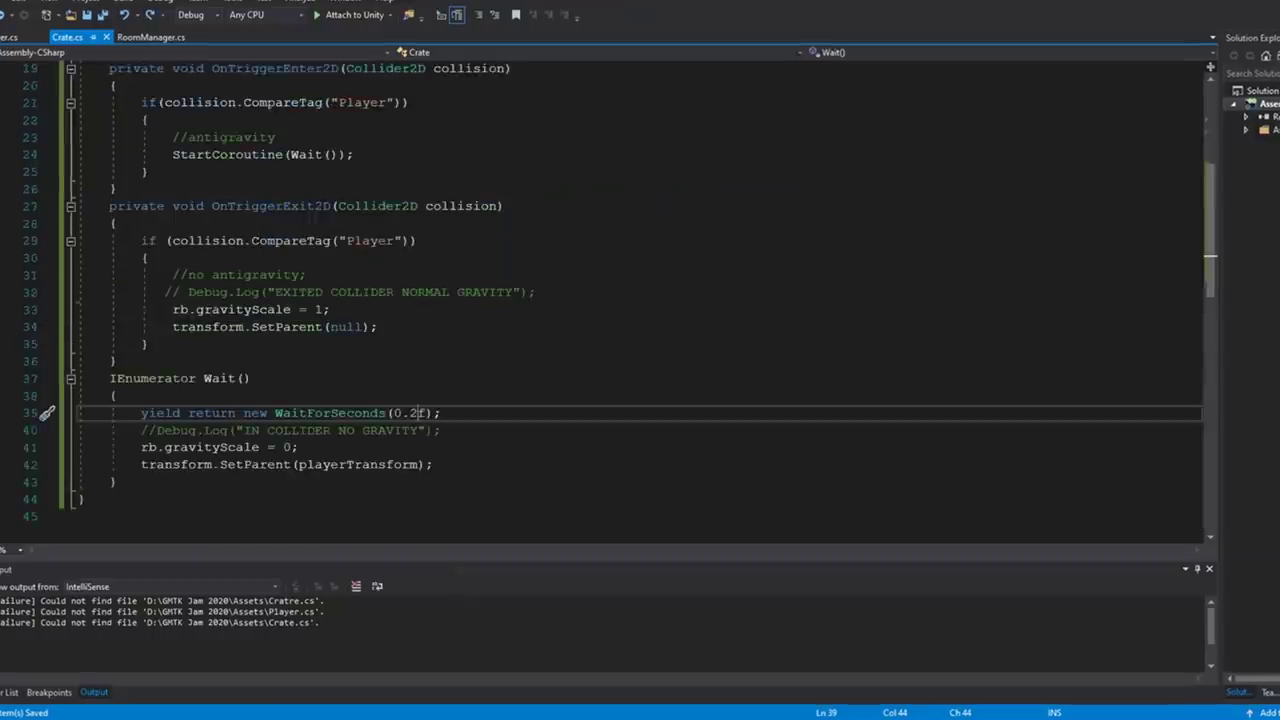
Step: Write IEnumerator Wait2() with the pasted wait, gravityScale = 1 and SetParent(null) lines
type("IEnumerator Wait2()")
key("Return")
type("{")
key("Return")
type("yield return new WaitForSeconds(0.2f); rb.gravityScale = 1; transform.SetParent(null);")
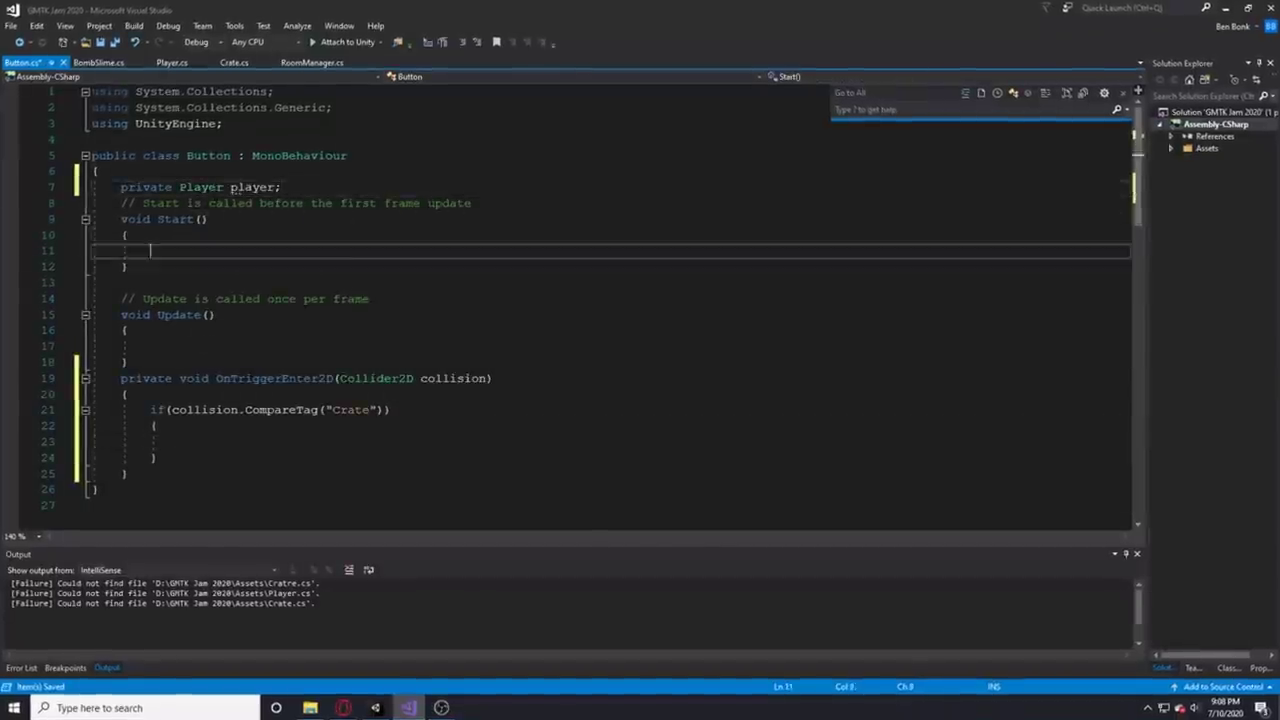
Step: In Button.cs, increment player.buttonsPressed only while a new canPress flag is true, then clear it
left_click(178, 442)
type("player.butto")
left_click(281, 186)
key("Return")
type("bool canPress = true;")
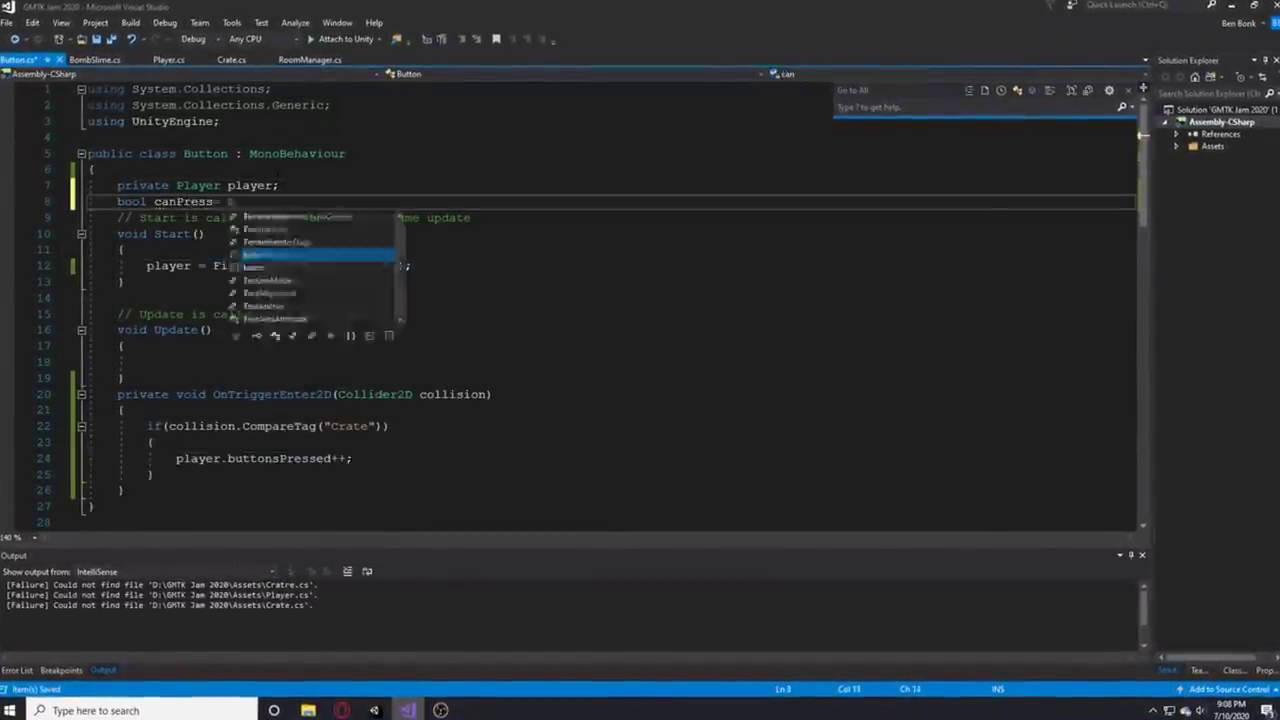
left_click(382, 426)
type("&& canPress")
left_click(354, 458)
key("Return")
type("canPress = false;")
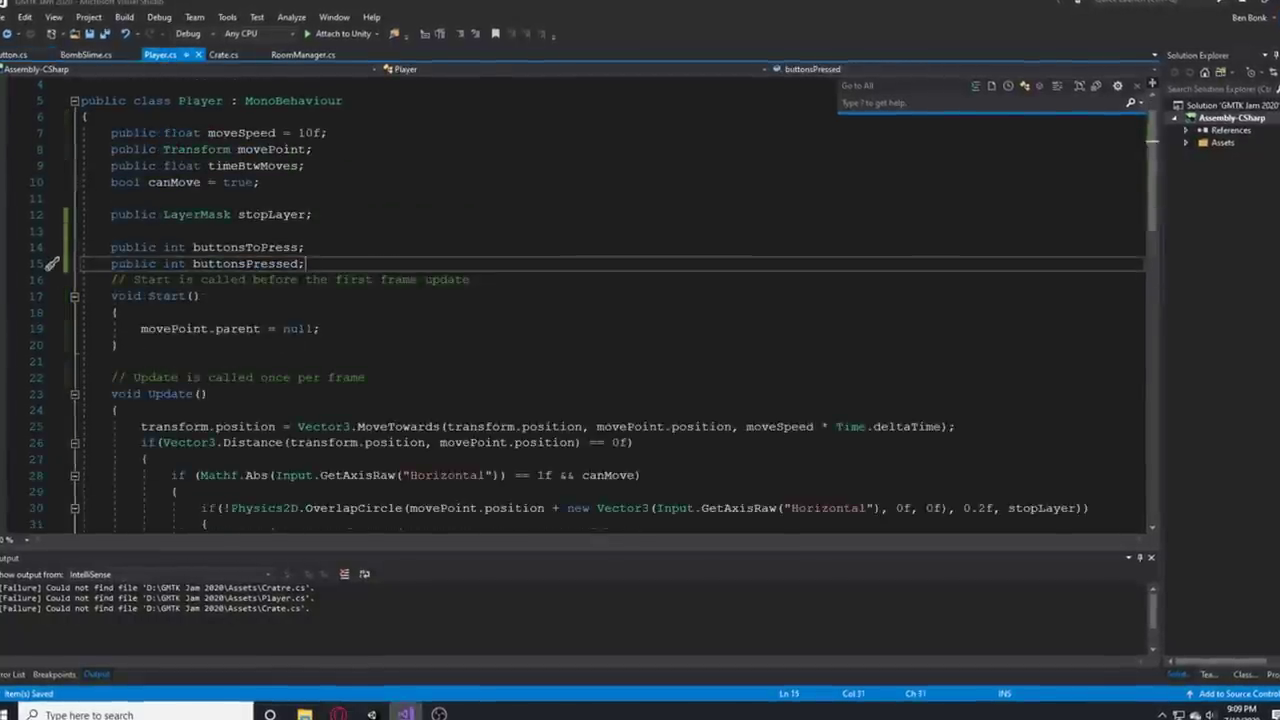
Step: In Player.cs, add a LevelLoader field, assign it in Start(), and add if(buttonsToPress == buttonsPressed)
type("private LevelLoader lev")
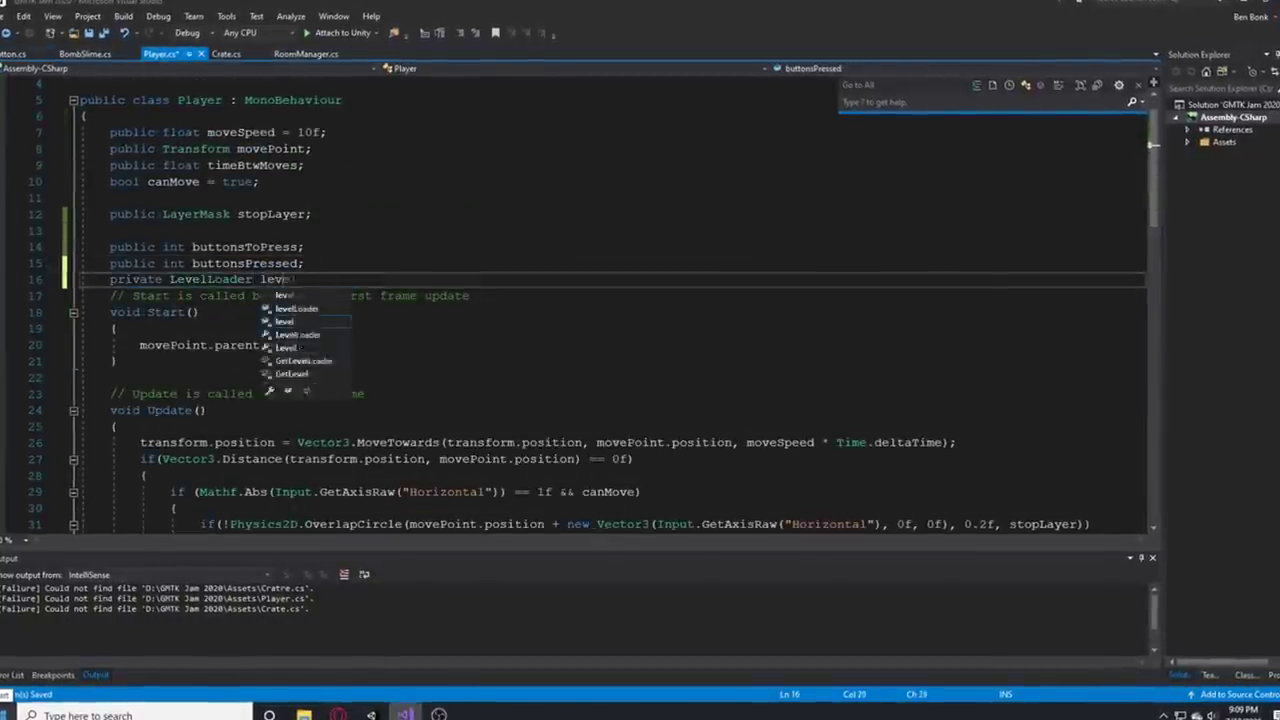
type("elLoader;")
left_click(118, 328)
key("Return")
type("levelLoader =")
scroll(1156, 158, "down", 5)
key("Return")
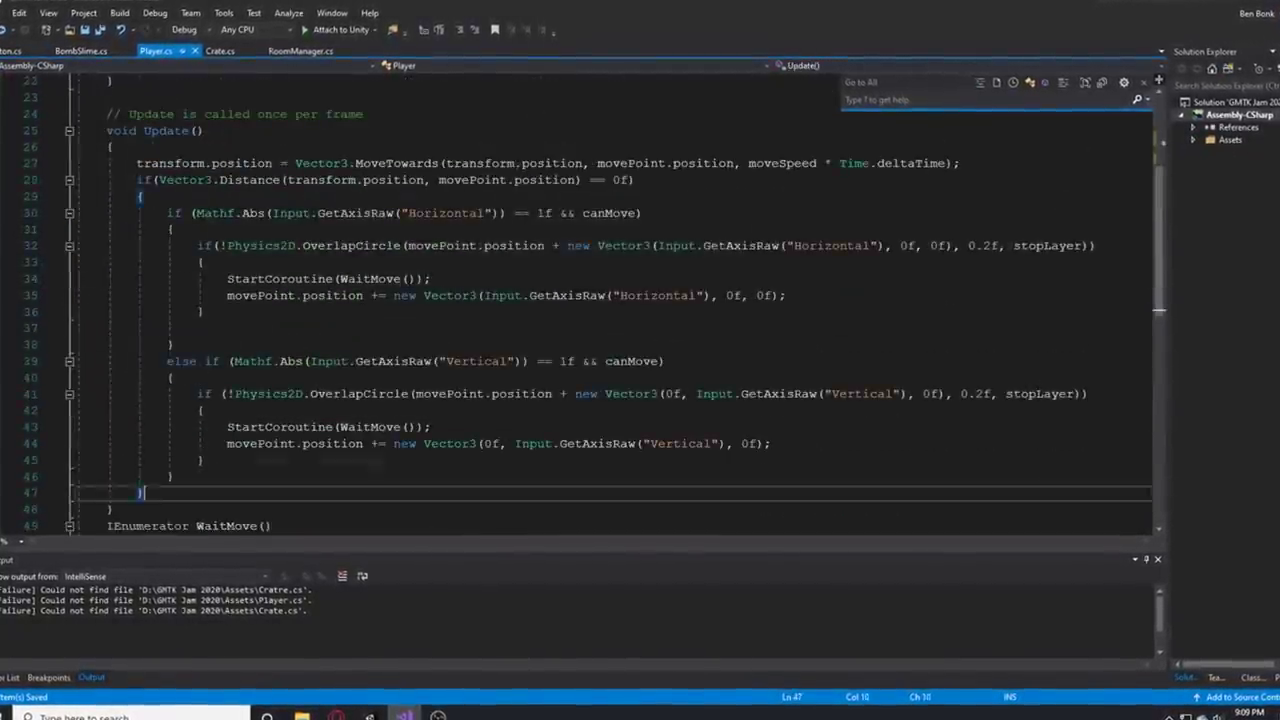
type("if(buttonsToPress == buttonsPressed)")
key("Return")
type("{")
key("Return")
type("//")
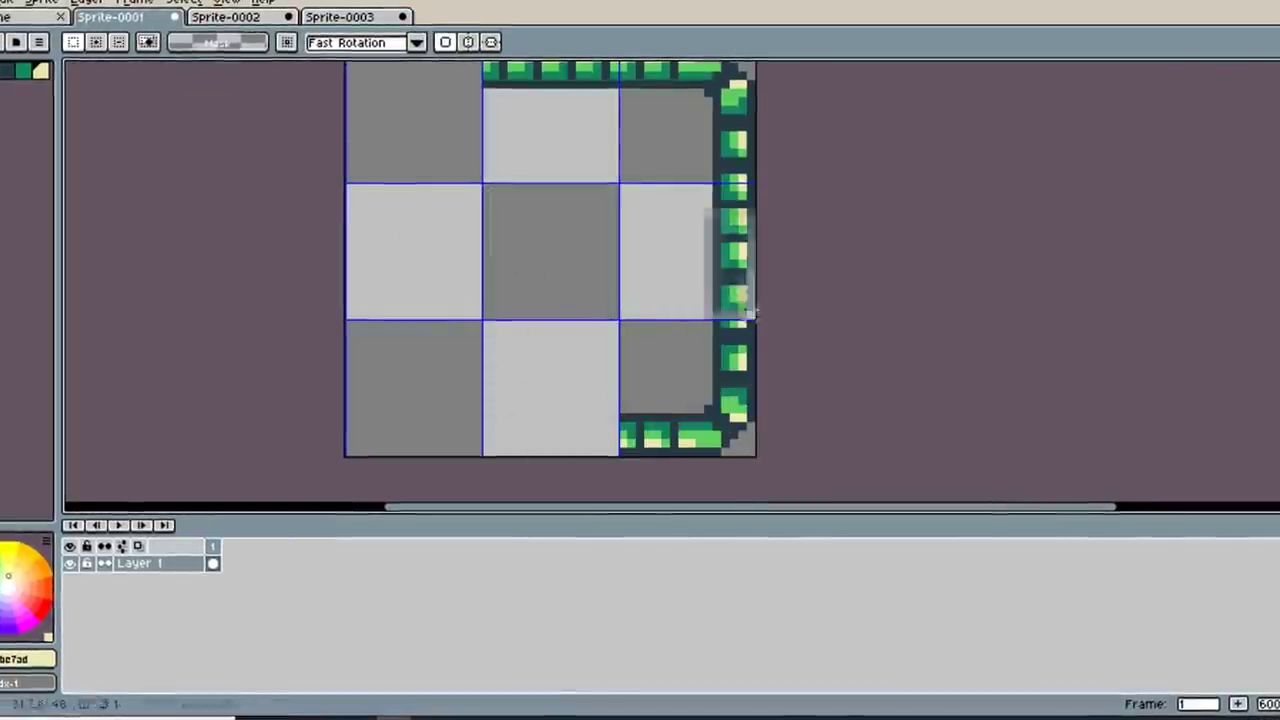
scroll(716, 275, "up", 3)
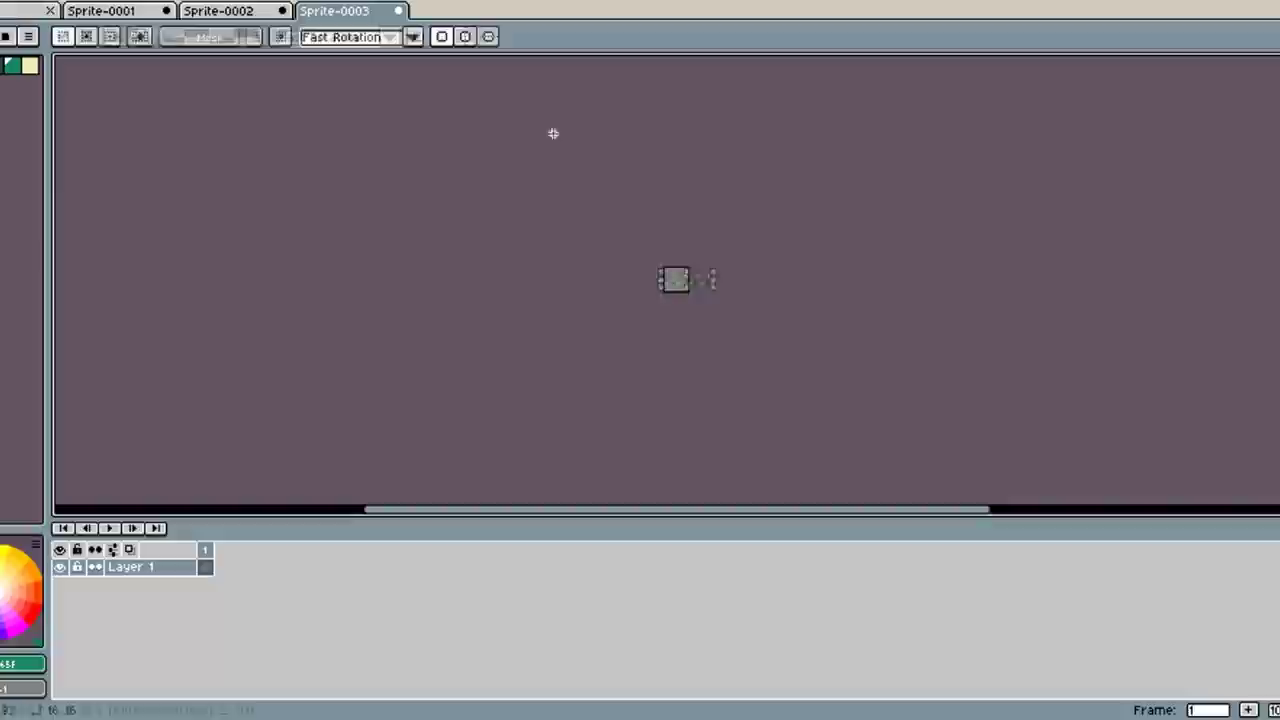
left_click(237, 10)
left_click(100, 10)
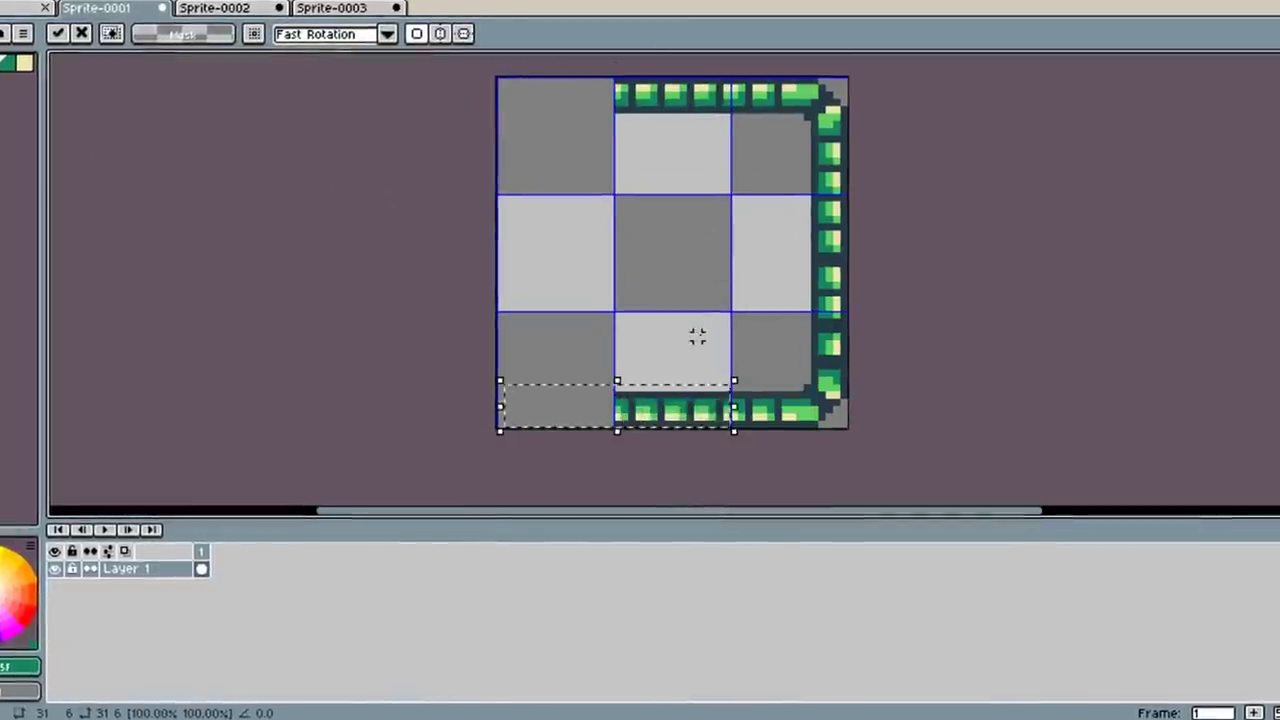
scroll(697, 337, "up", 2)
scroll(794, 277, "down", 2)
left_click(904, 222)
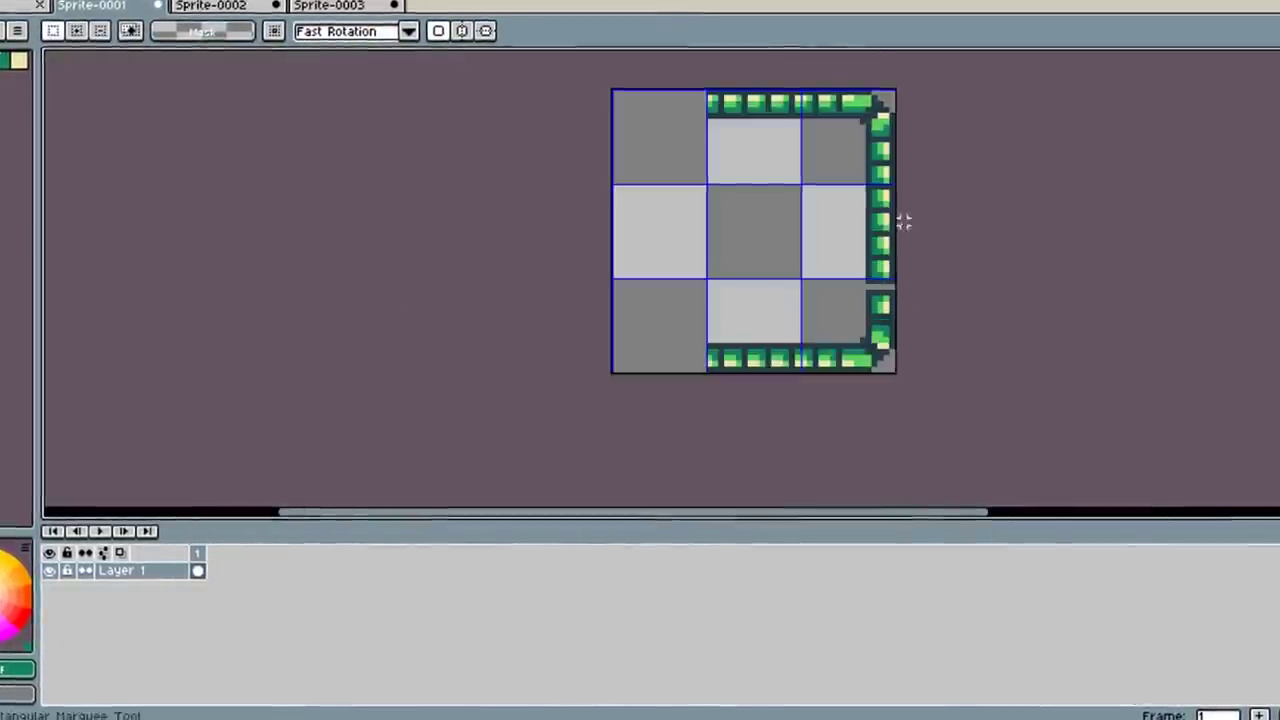
scroll(904, 222, "up", 1)
scroll(760, 260, "up", 1)
key("b")
scroll(640, 300, "down", 2)
scroll(624, 300, "up", 1)
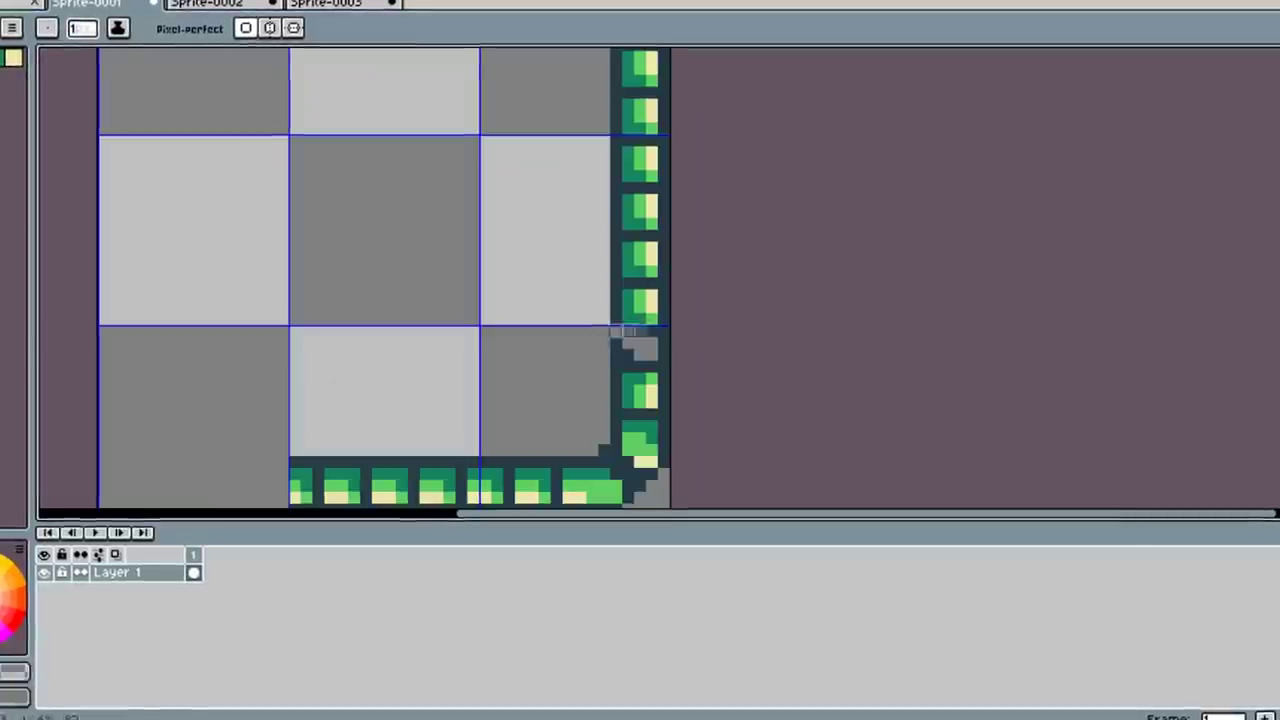
scroll(623, 200, "down", 1)
scroll(596, 370, "up", 2)
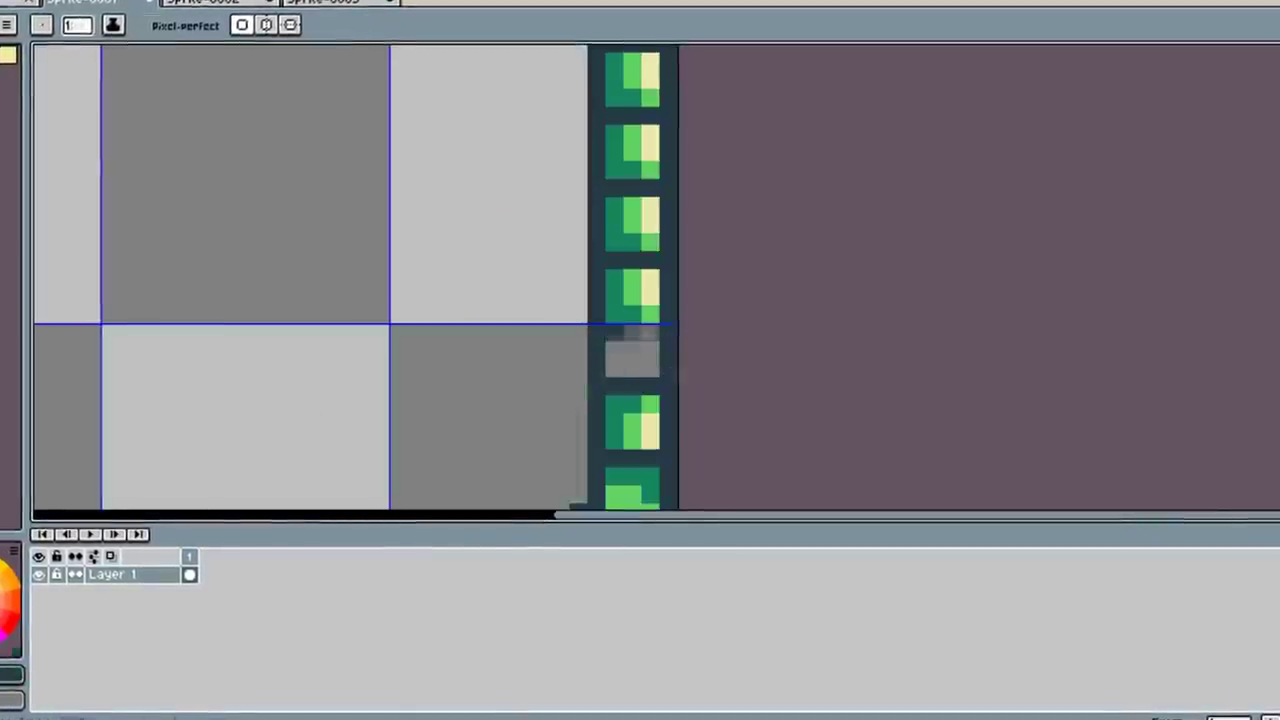
scroll(749, 214, "down", 2)
scroll(740, 210, "down", 1)
scroll(700, 210, "up", 3)
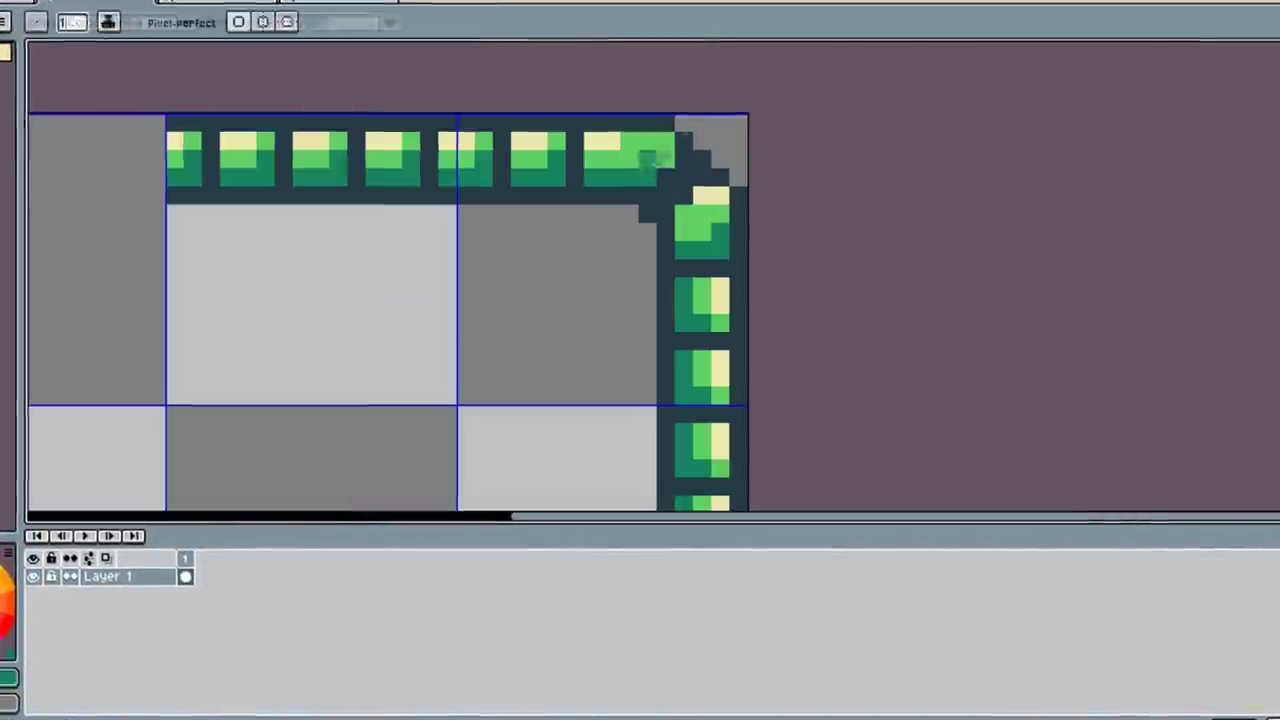
scroll(793, 238, "down", 1)
scroll(793, 238, "down", 3)
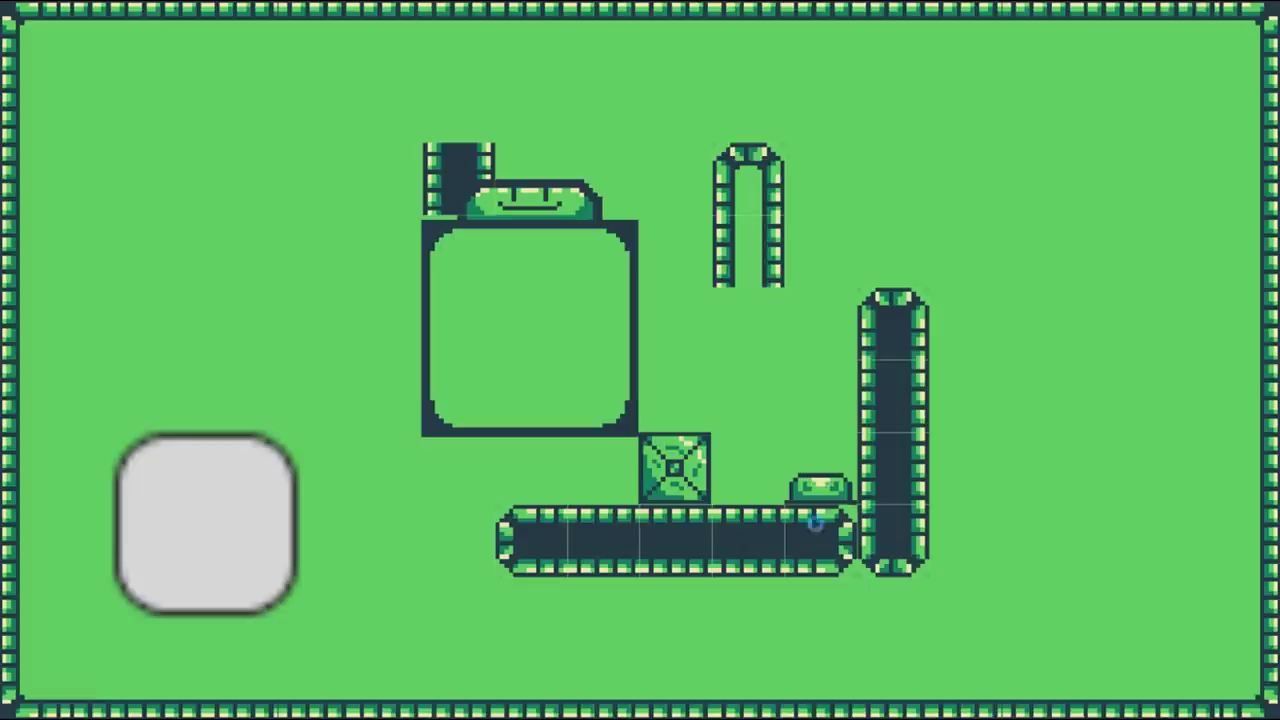
key("Down")
Step: Steer the box to scoop up the crate and slide it past the pillar, then restart with R
key("Right")
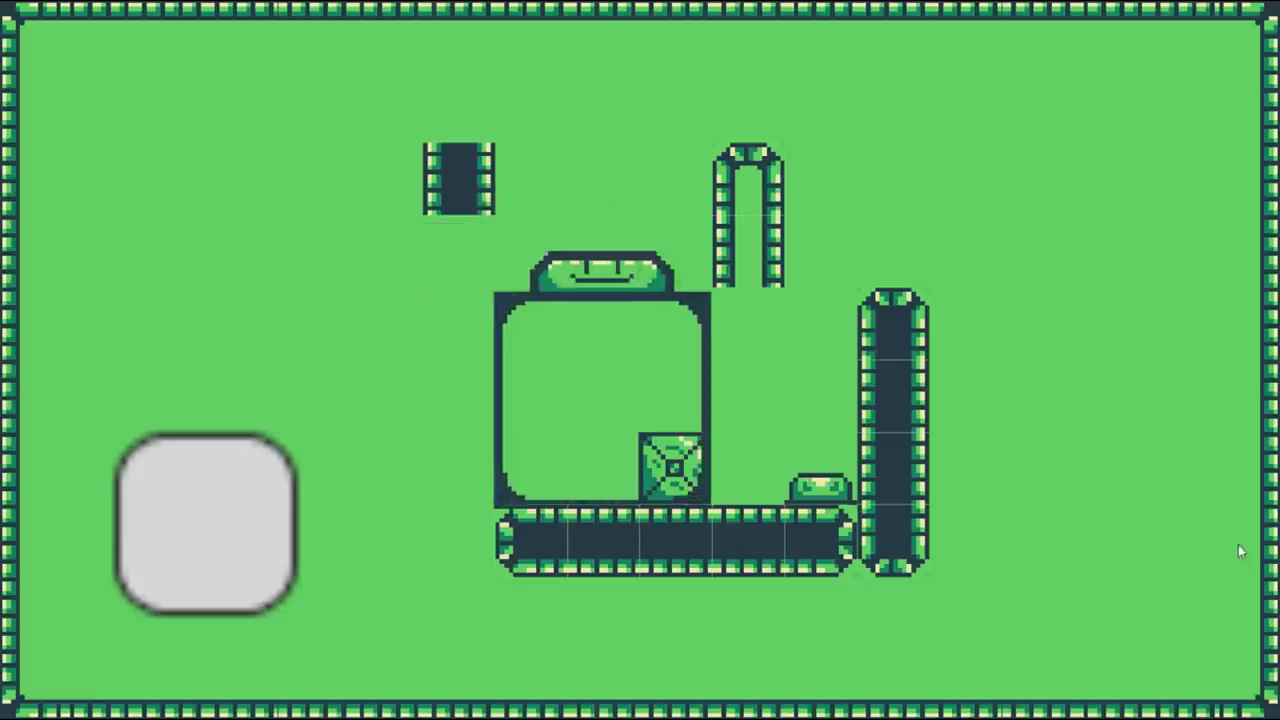
key("Up")
key("Up")
key("Up")
key("Up")
key("Right")
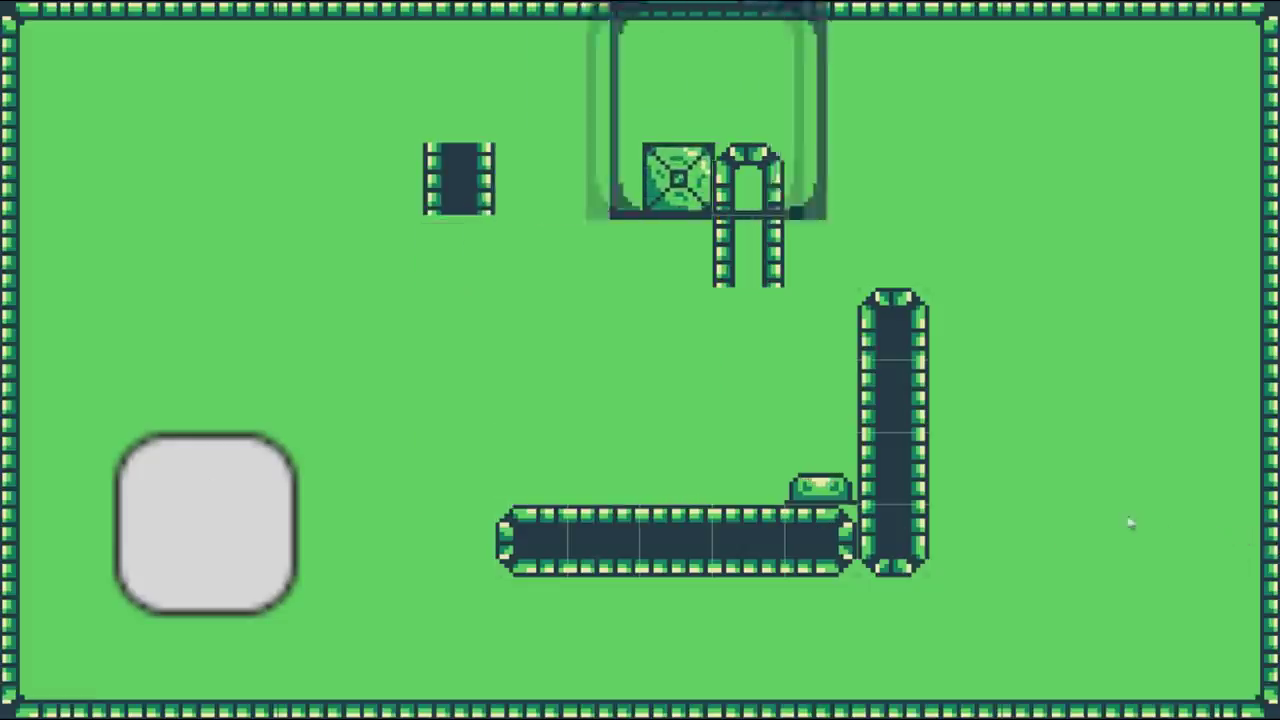
key("Left")
key("Down")
key("Down")
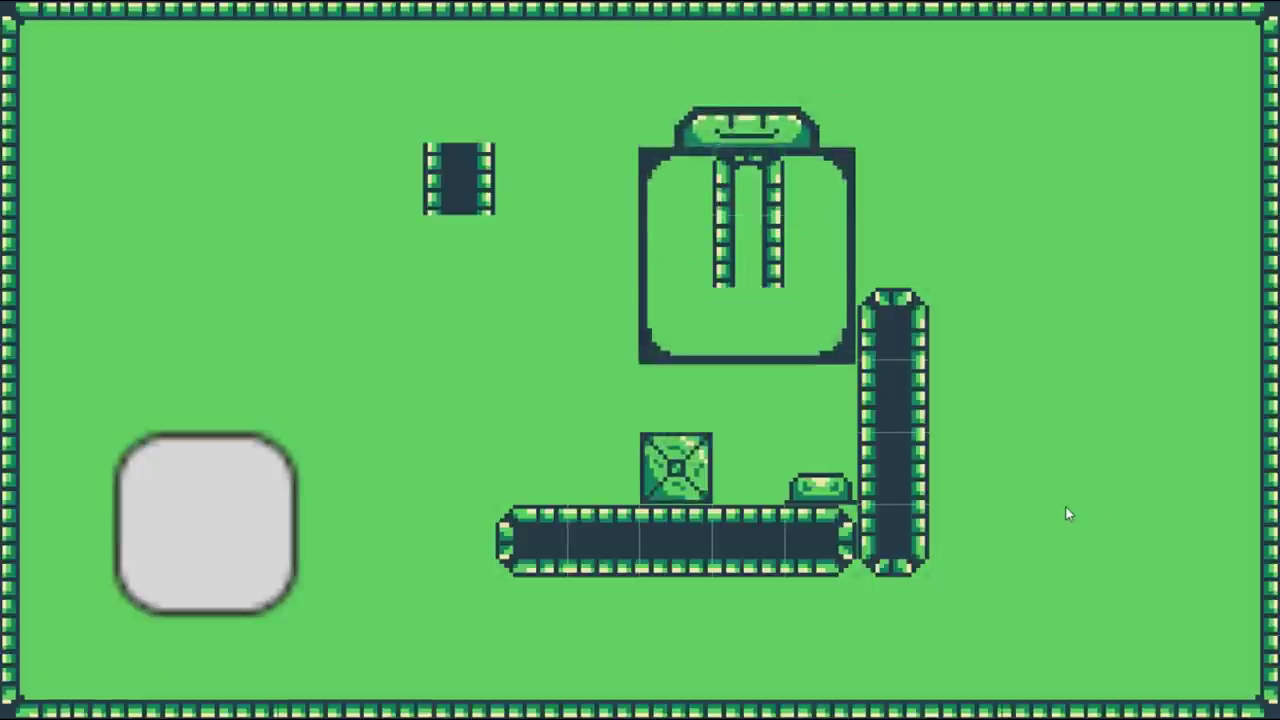
key("Down")
key("Down")
key("Up")
key("Right")
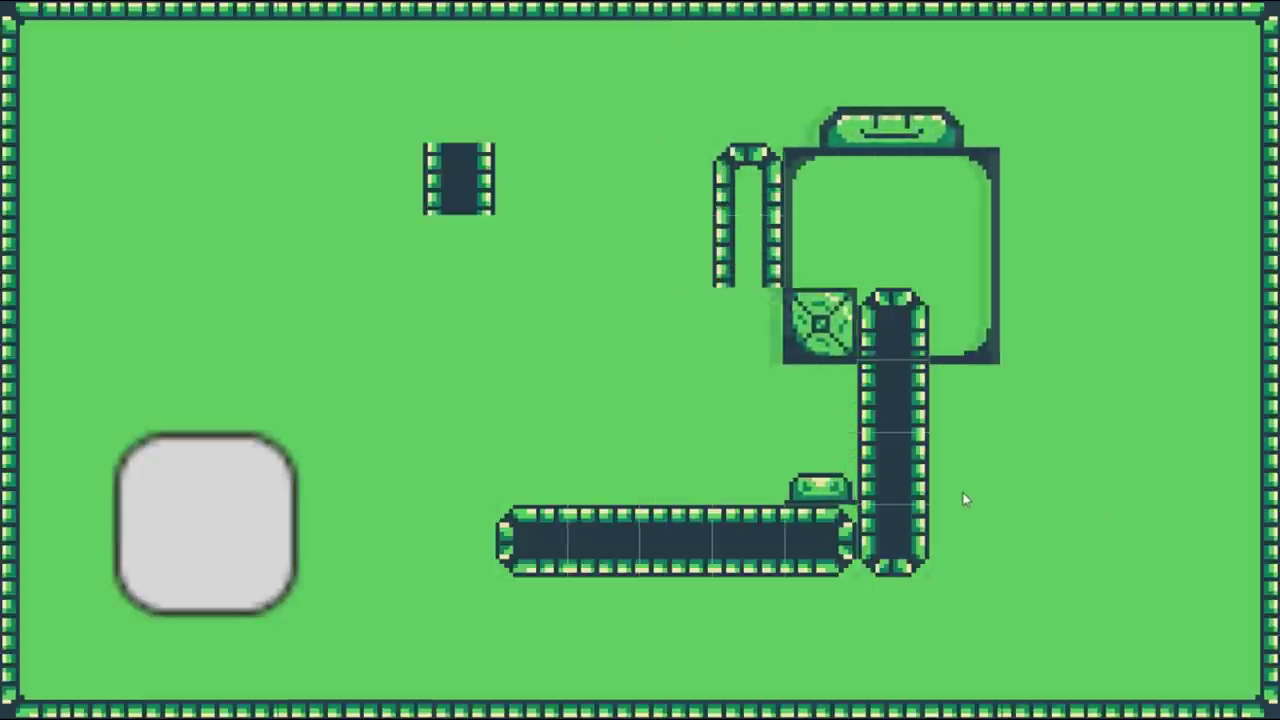
key("Left")
key("Left")
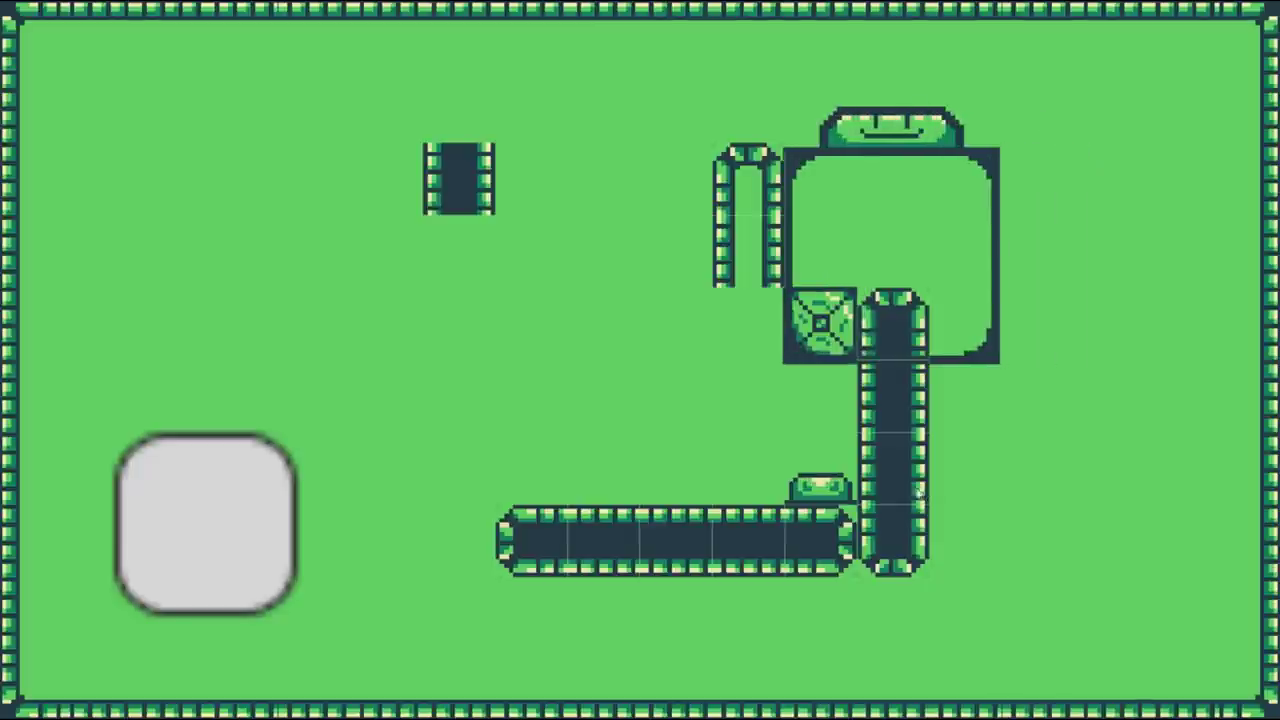
key("Up")
key("Right")
key("Down")
key("Down")
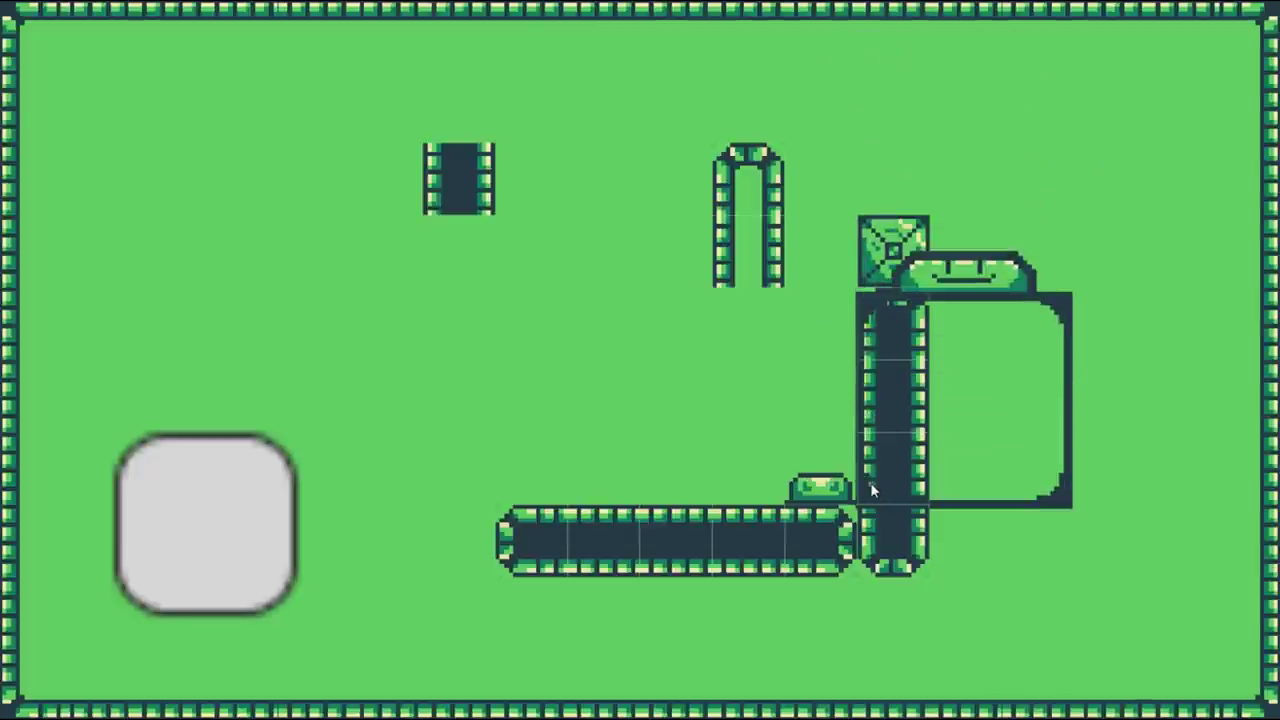
key("r")
Step: Carry the crate up and around the pillar, then slide the box left to the wall
key("Right")
key("Right")
key("Up")
key("Up")
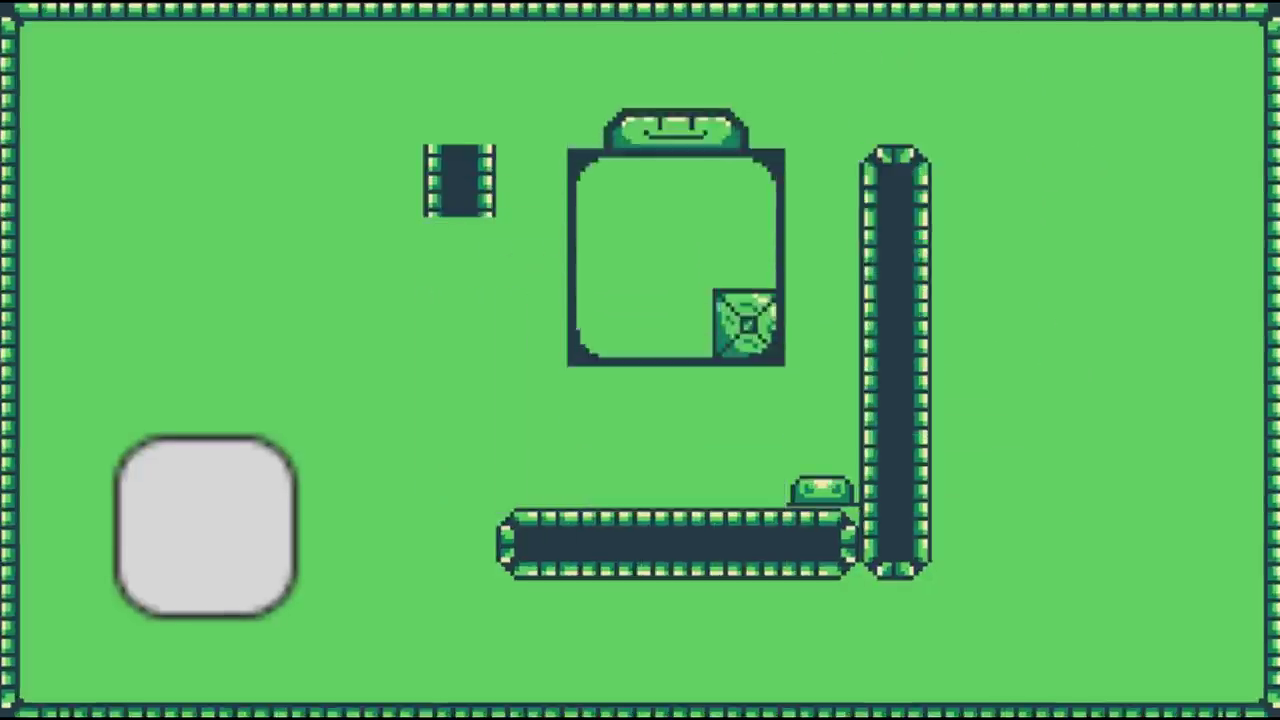
key("Up")
key("Right")
key("Right")
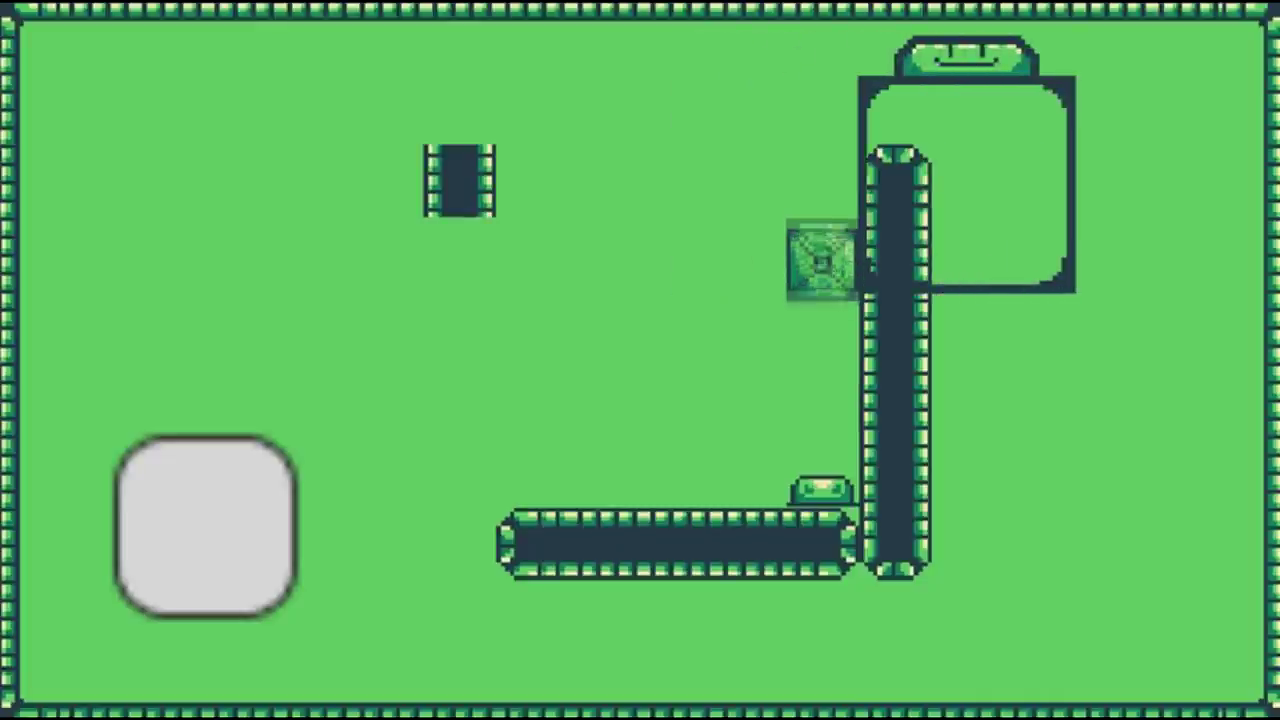
key("Left")
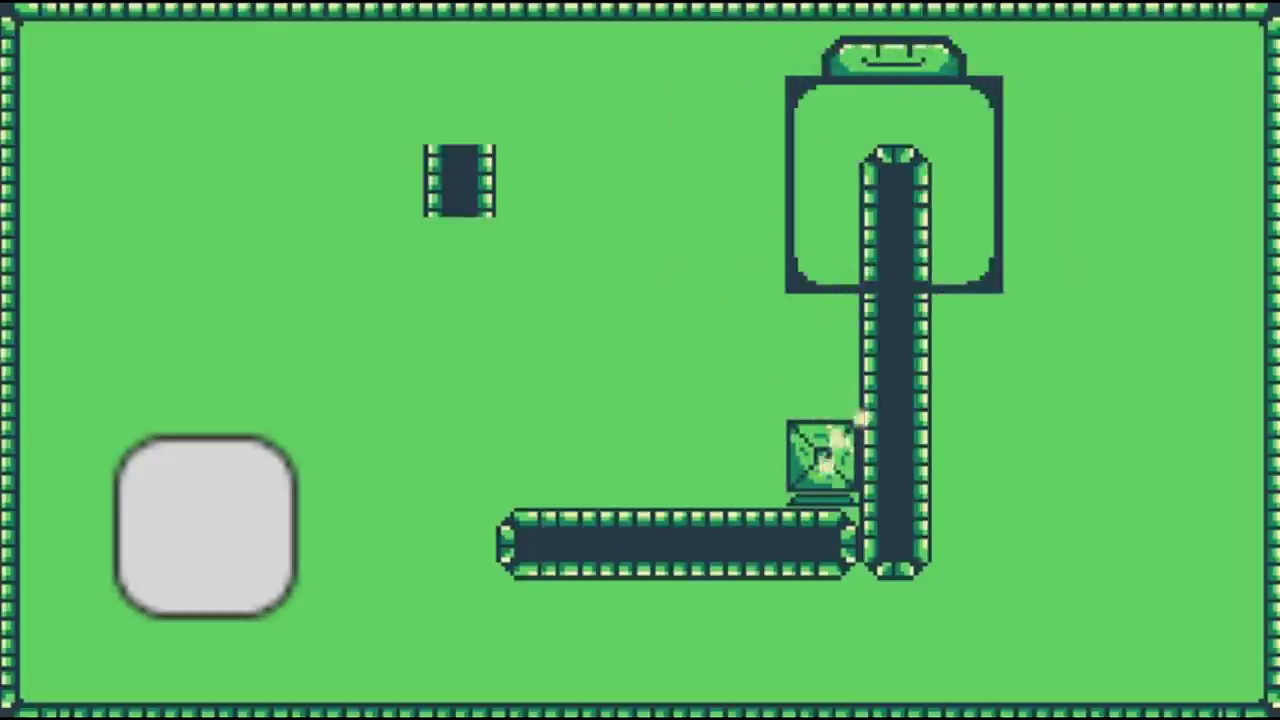
key("Down")
key("Left")
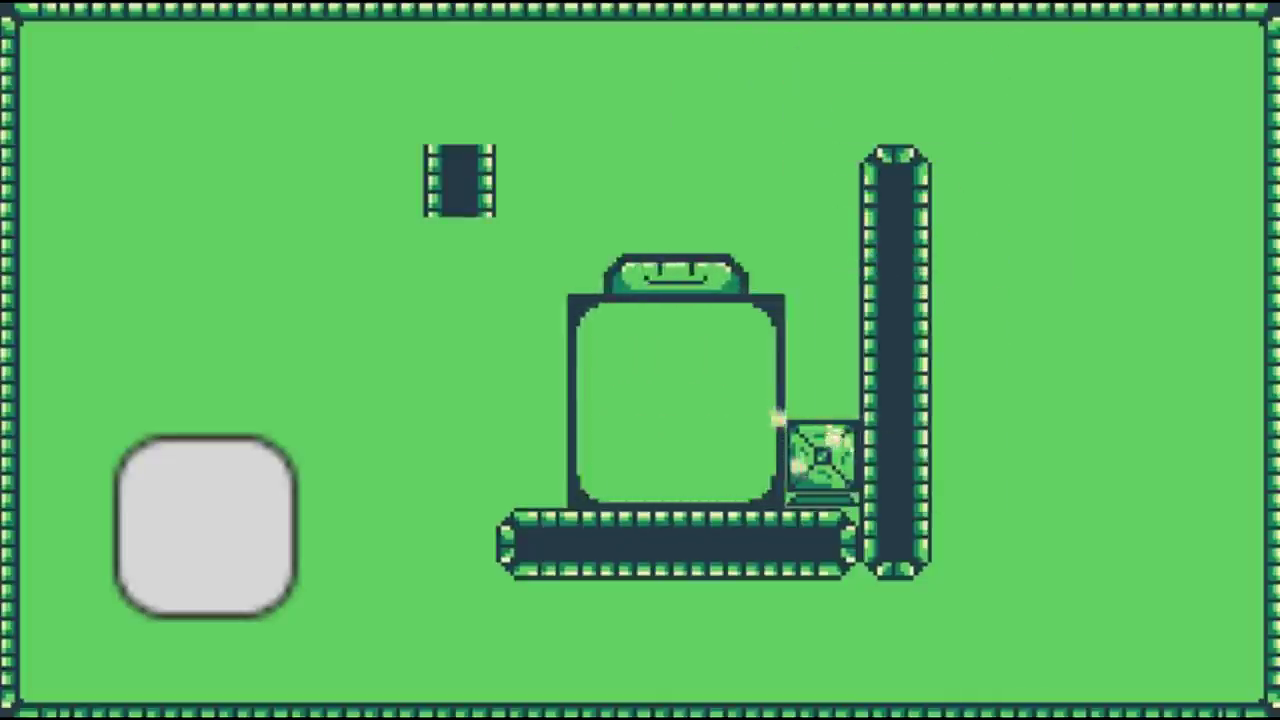
key("Up")
key("Right")
key("Down")
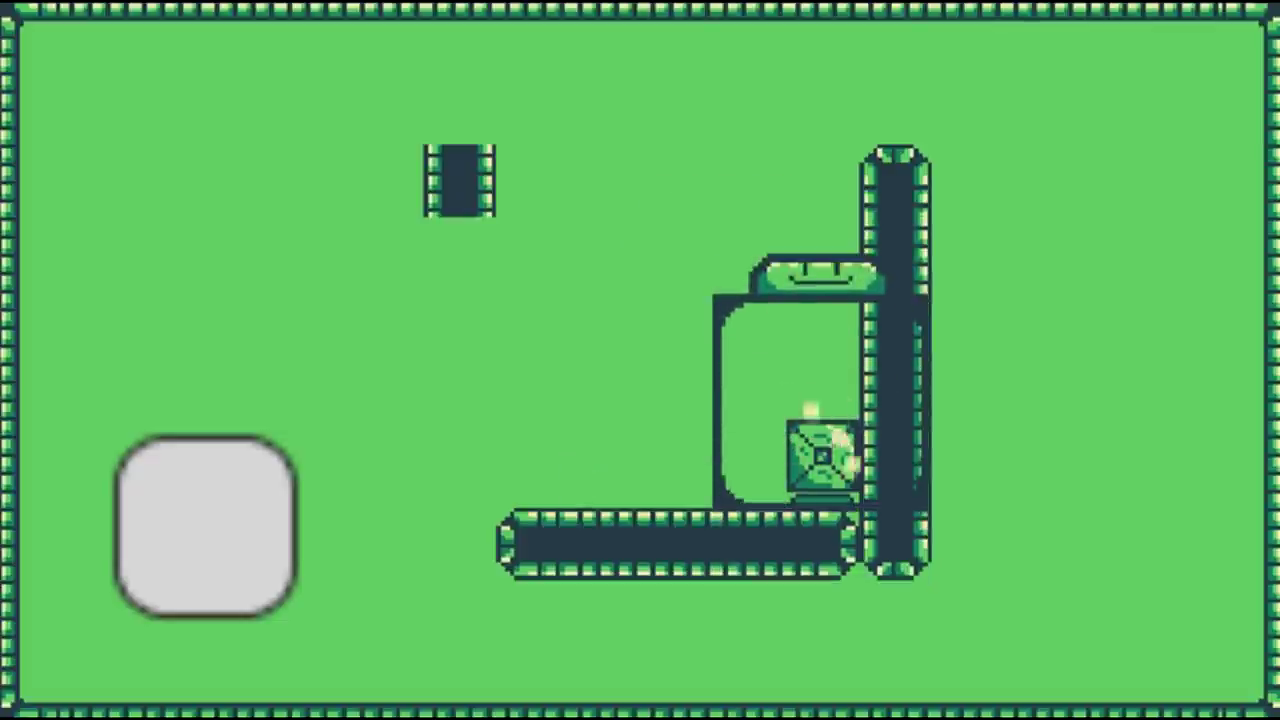
key("Up")
key("Left")
Step: Carry the crate inside the box left and up across the level, nudging it back and forth
key("Down")
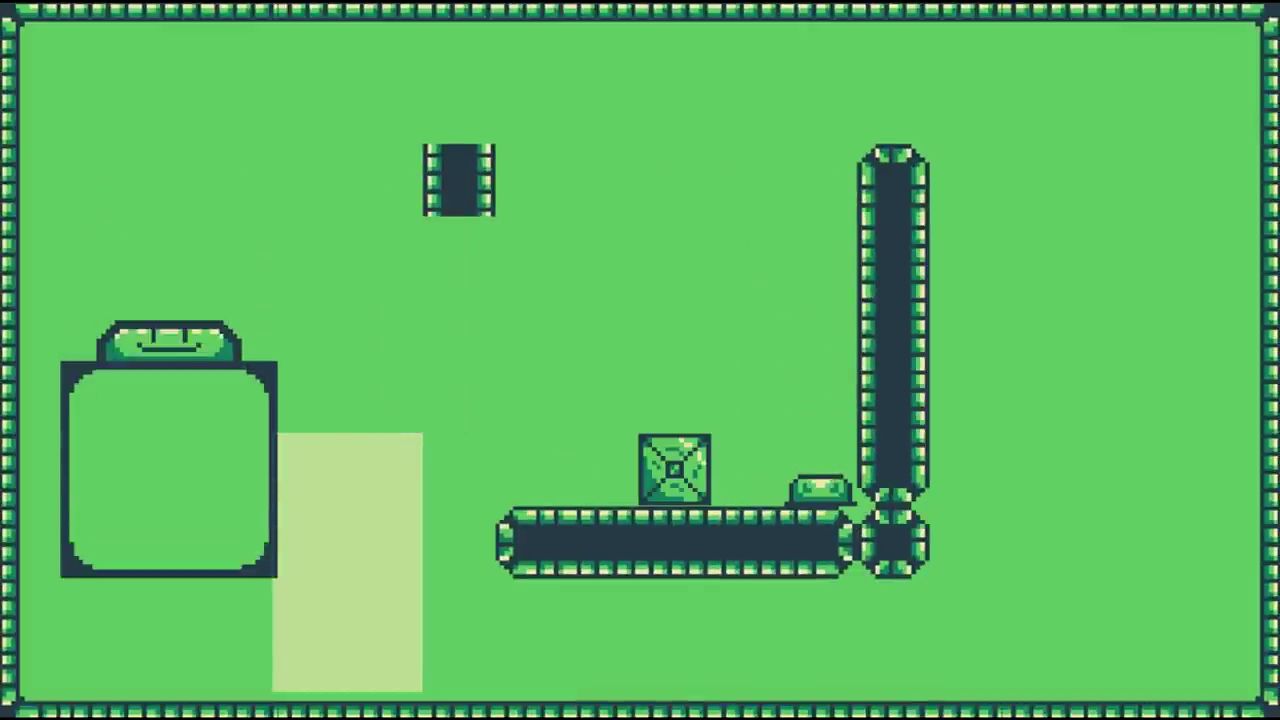
key("Up")
key("Up")
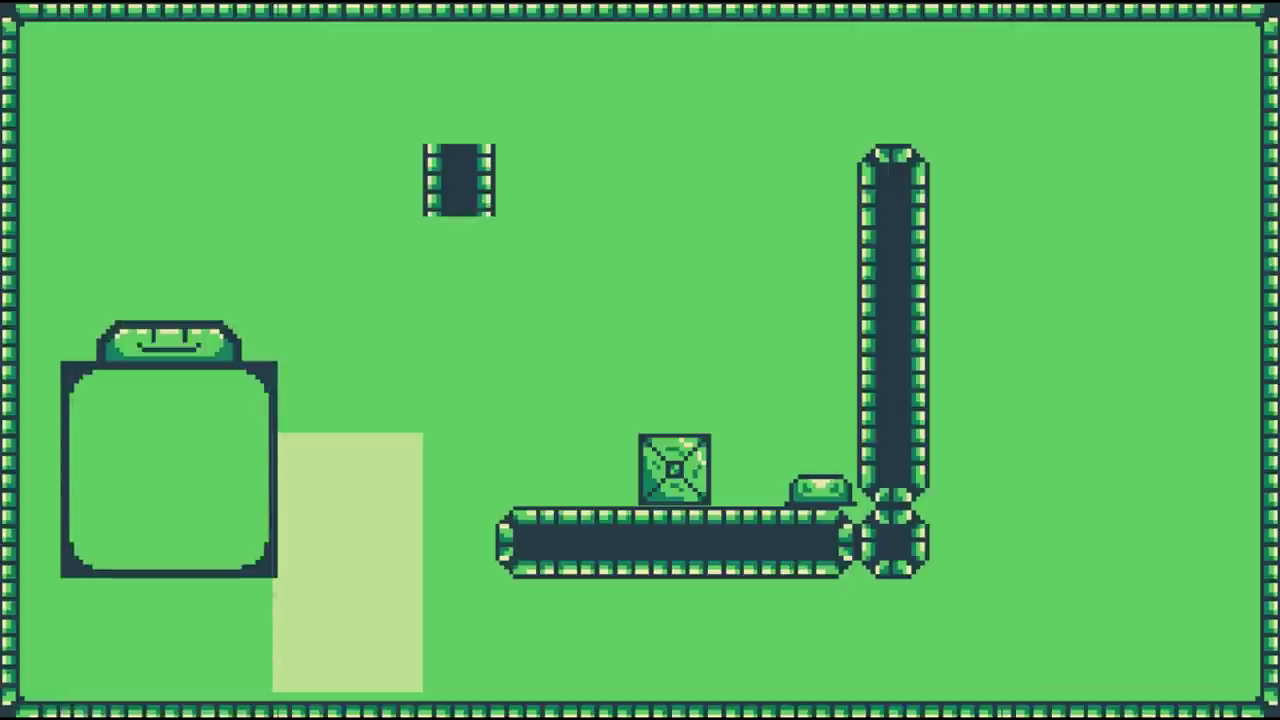
key("Right")
key("Right")
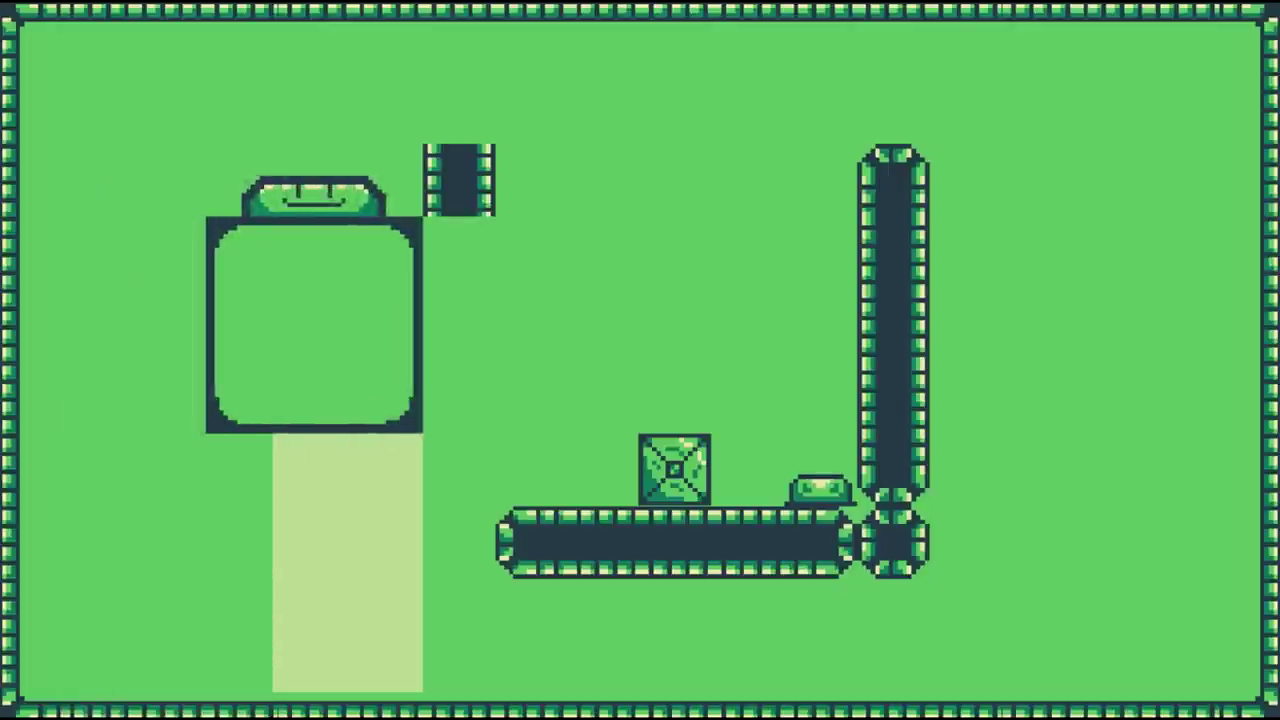
key("Right")
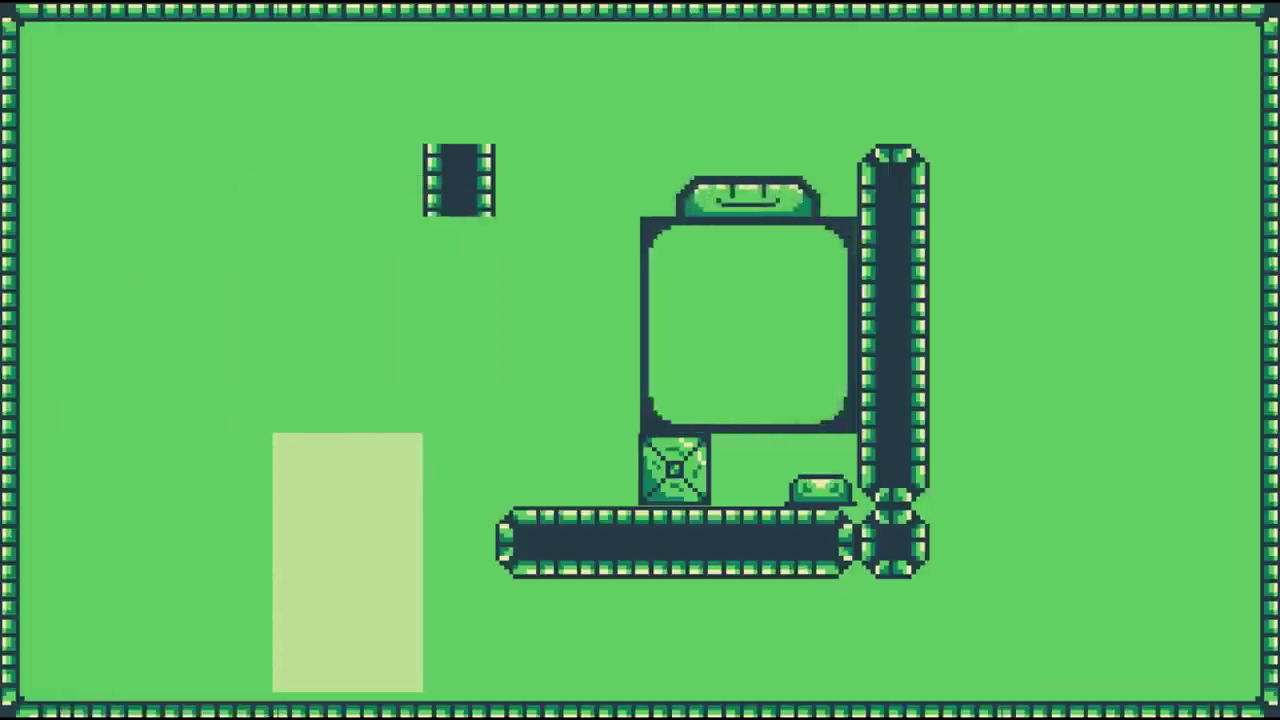
key("Left")
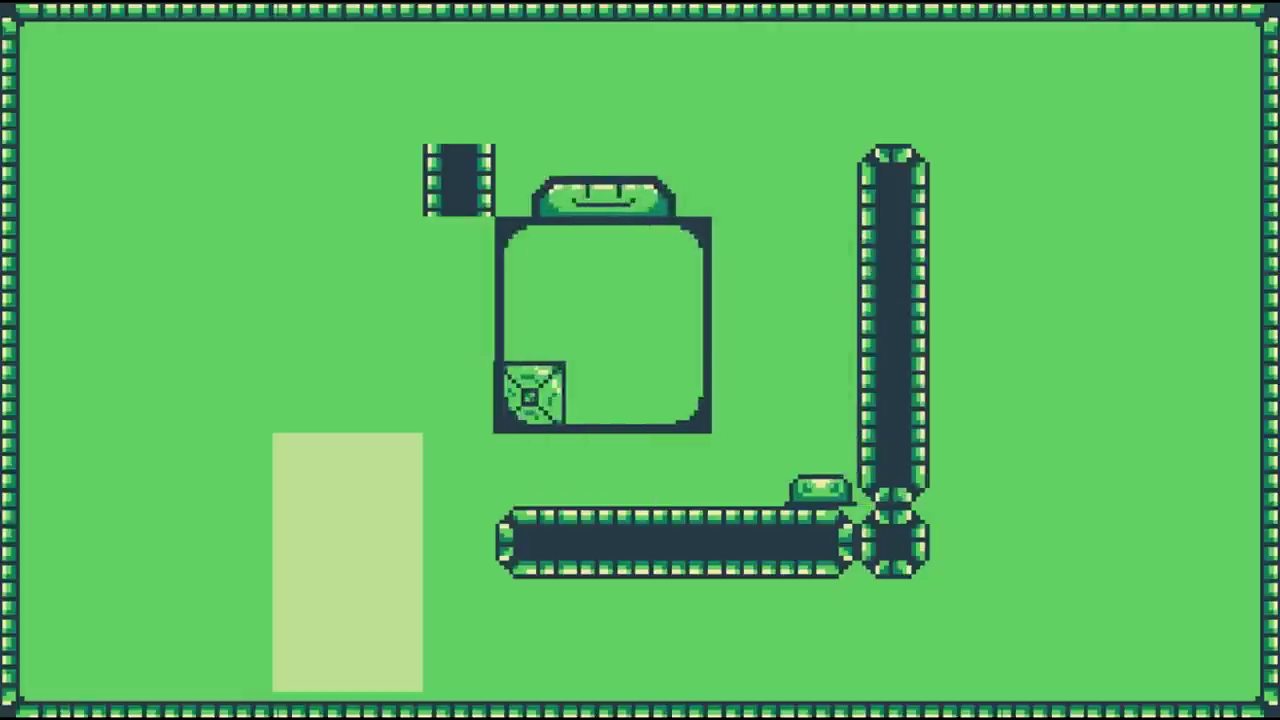
key("Up")
key("Up")
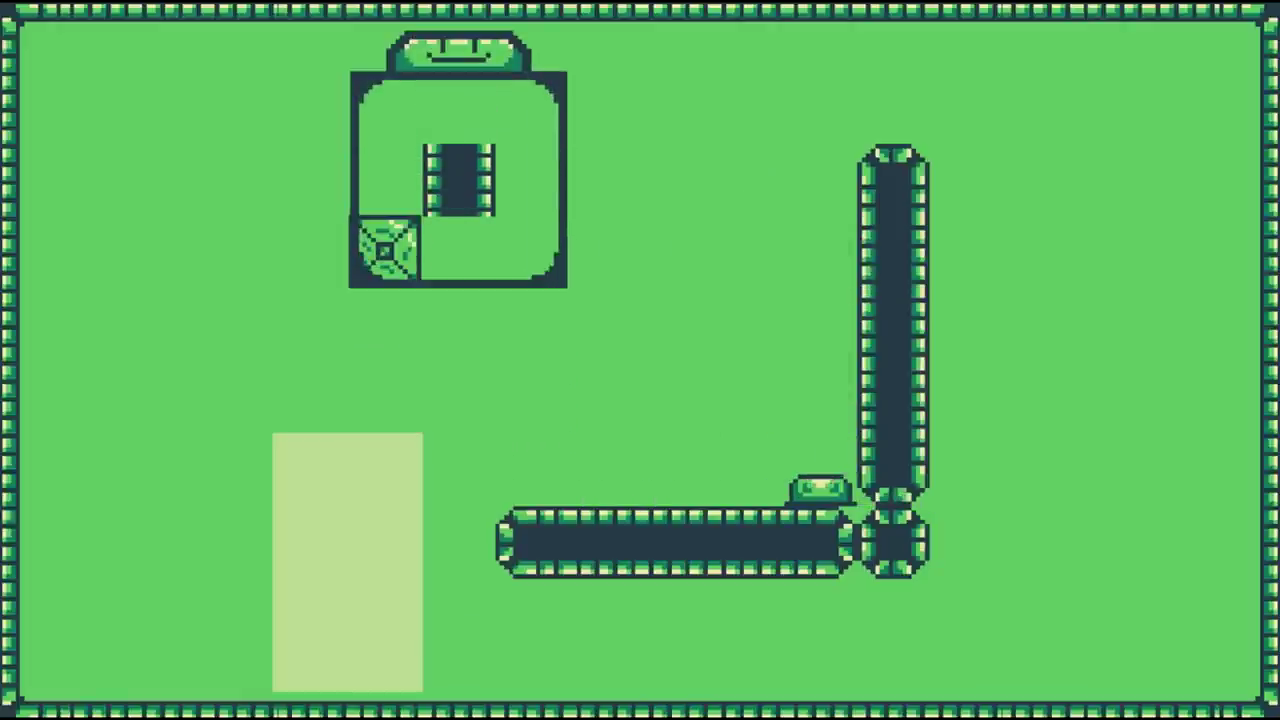
key("Left")
key("Right")
key("Left")
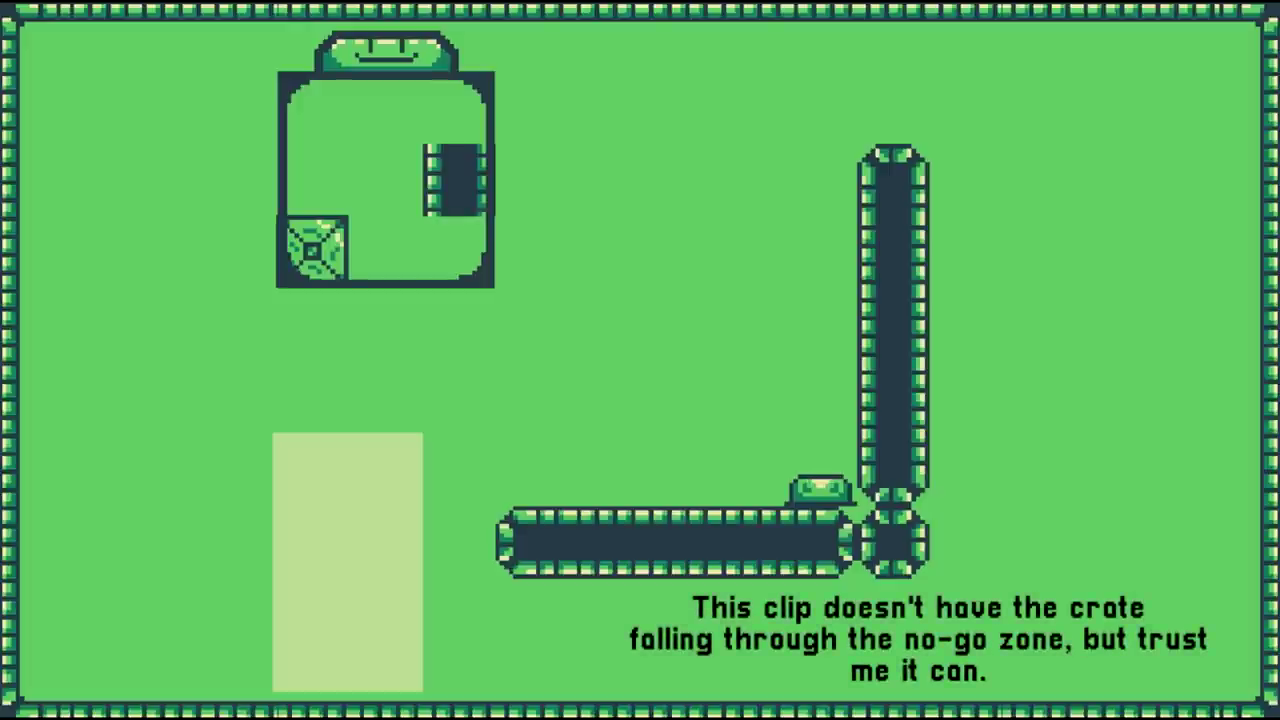
key("Right")
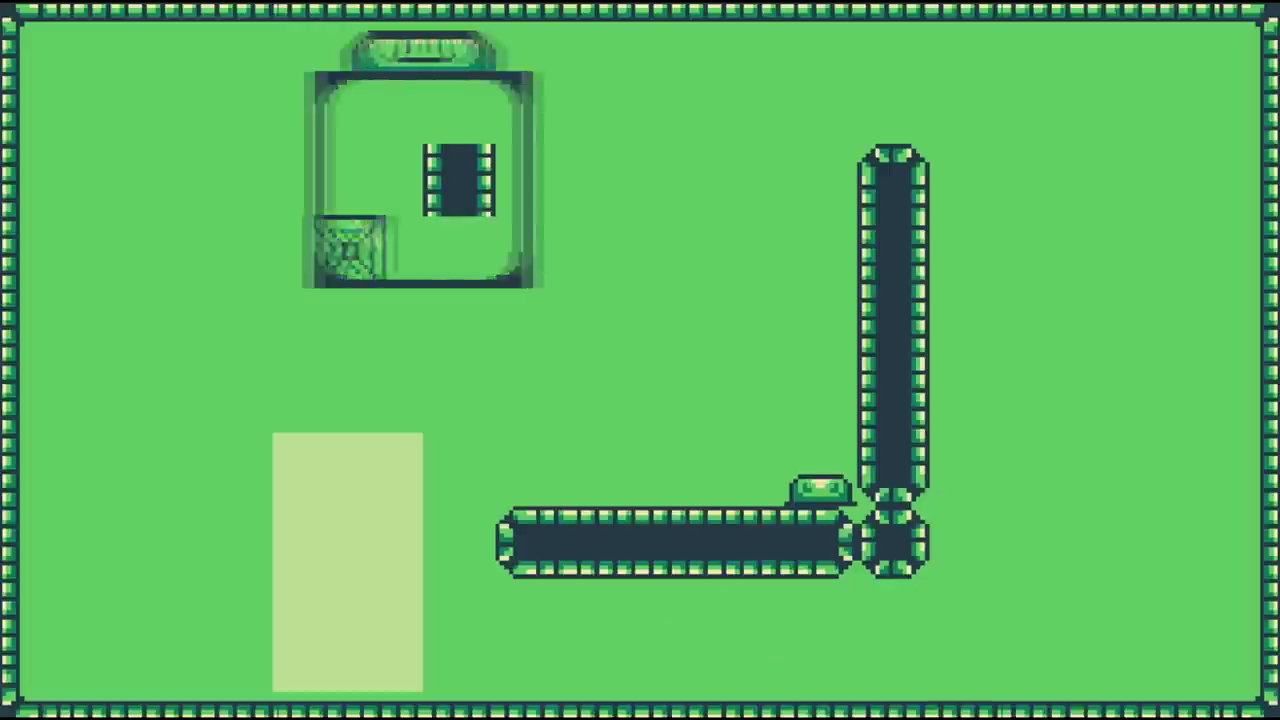
key("Right")
key("Left")
key("Left")
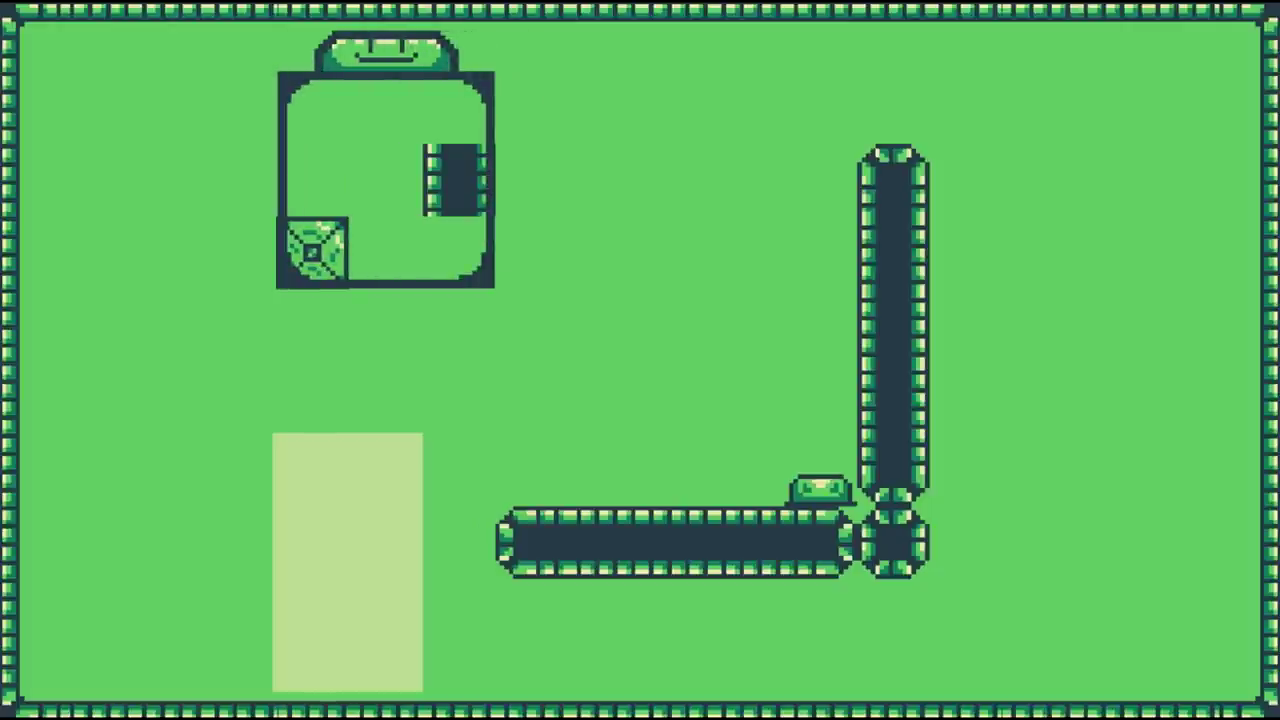
key("Right")
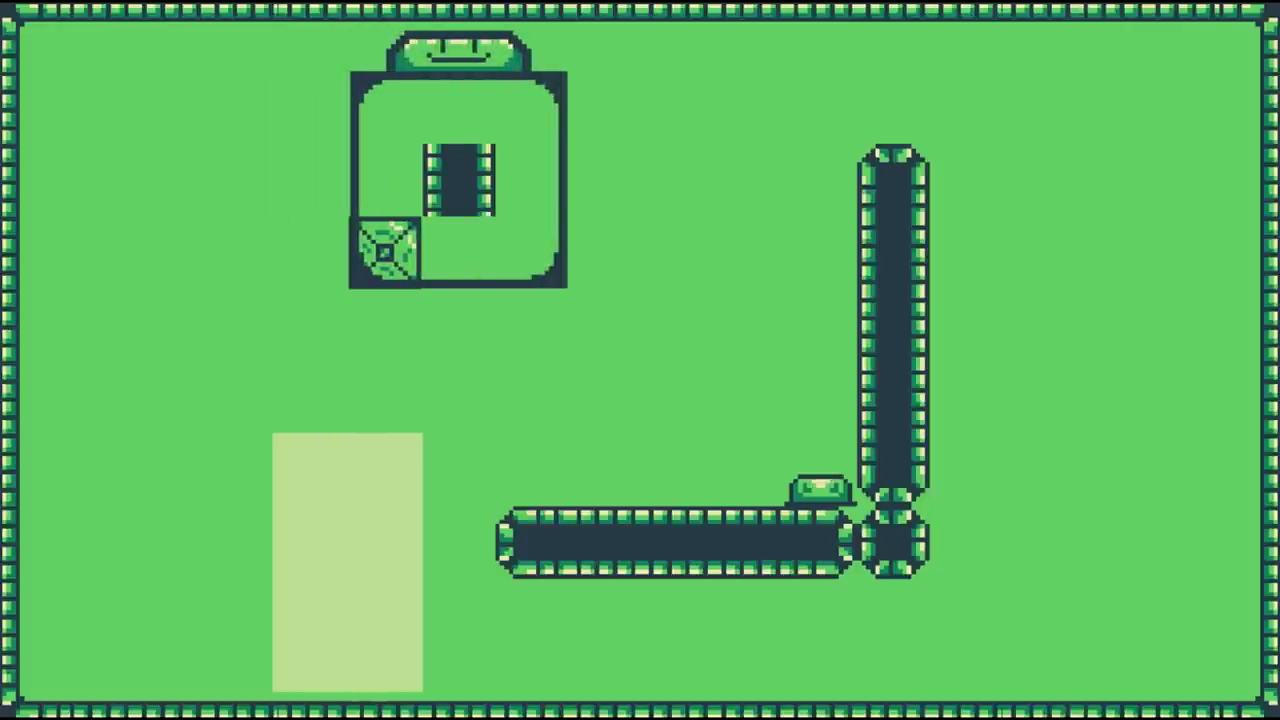
key("Down")
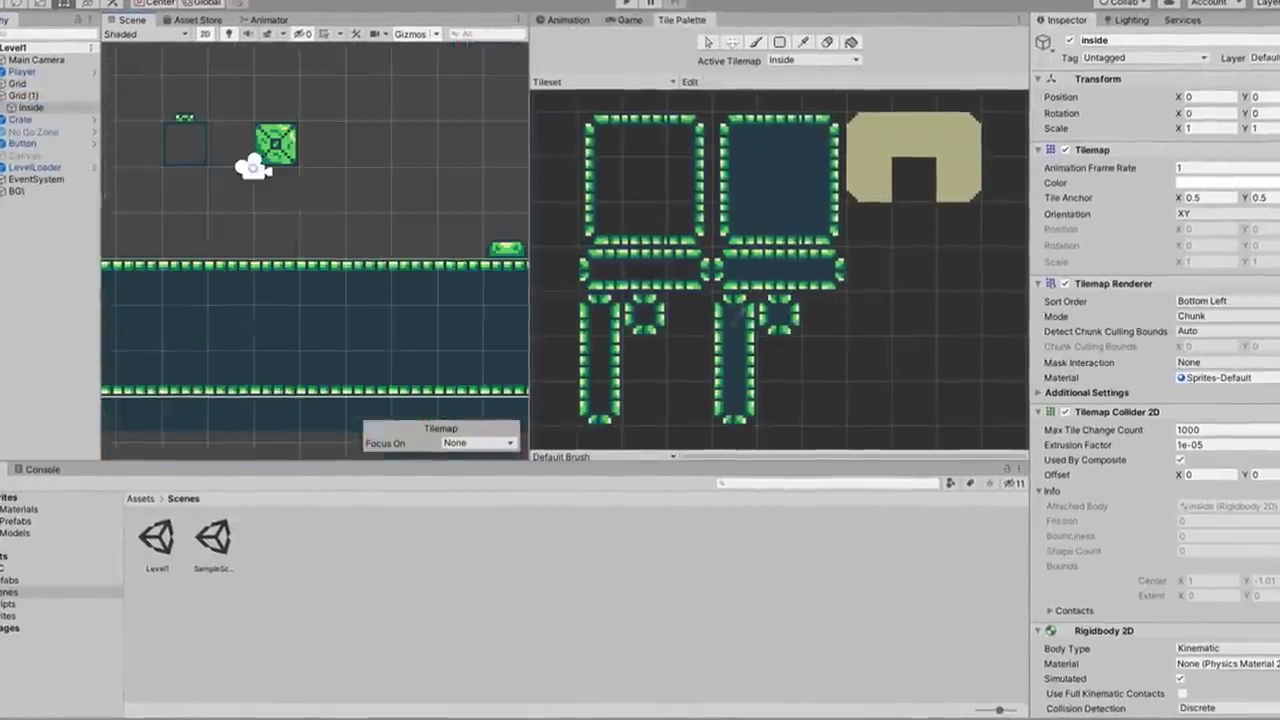
Step: Pan the Level3 scene view sideways
middle_click_drag(508, 285, 400, 292)
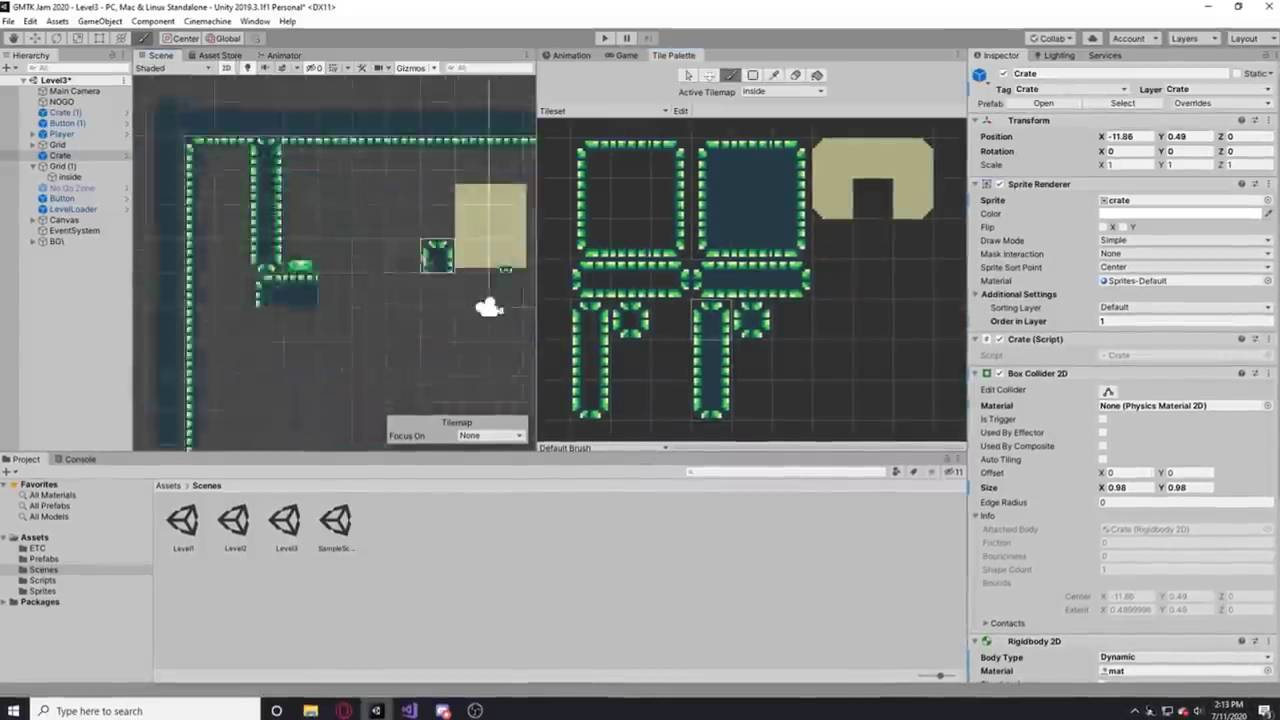
Step: Focus on Button (1), select the Grid and switch to the tile paint brush
scroll(155, 158, "down", 4)
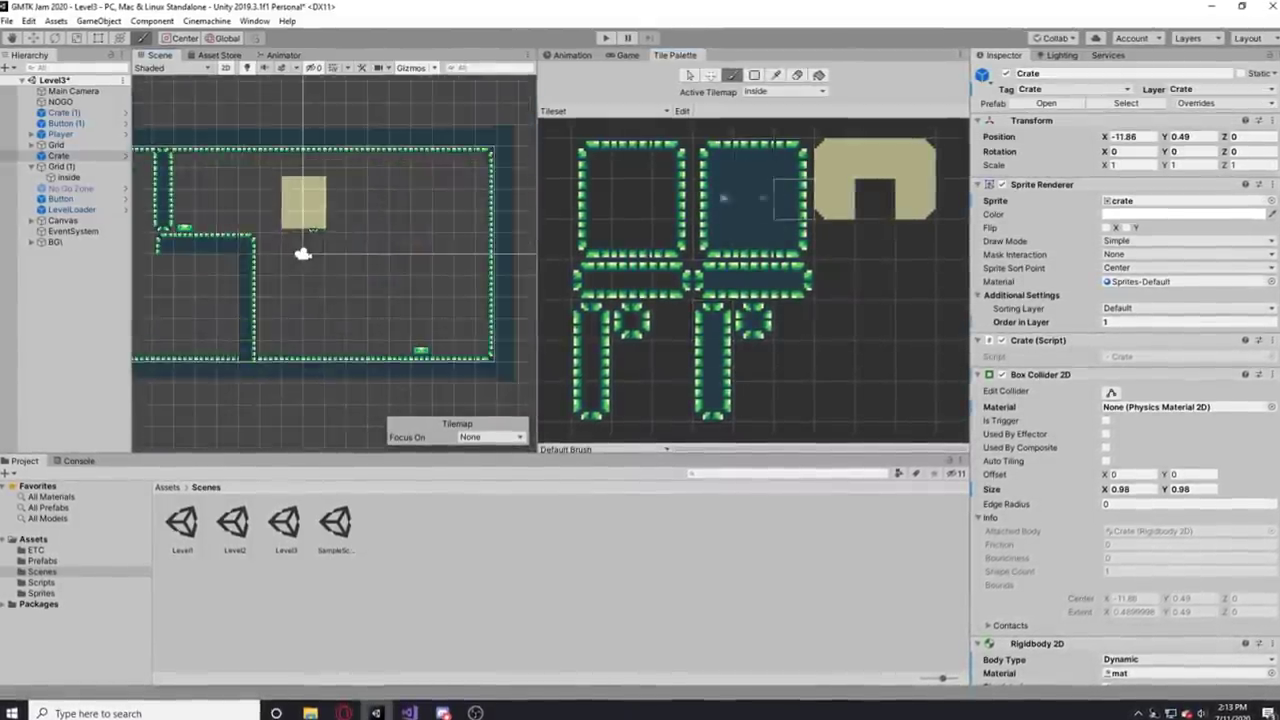
middle_click_drag(307, 249, 517, 243)
scroll(517, 243, "up", 2)
double_click(65, 123)
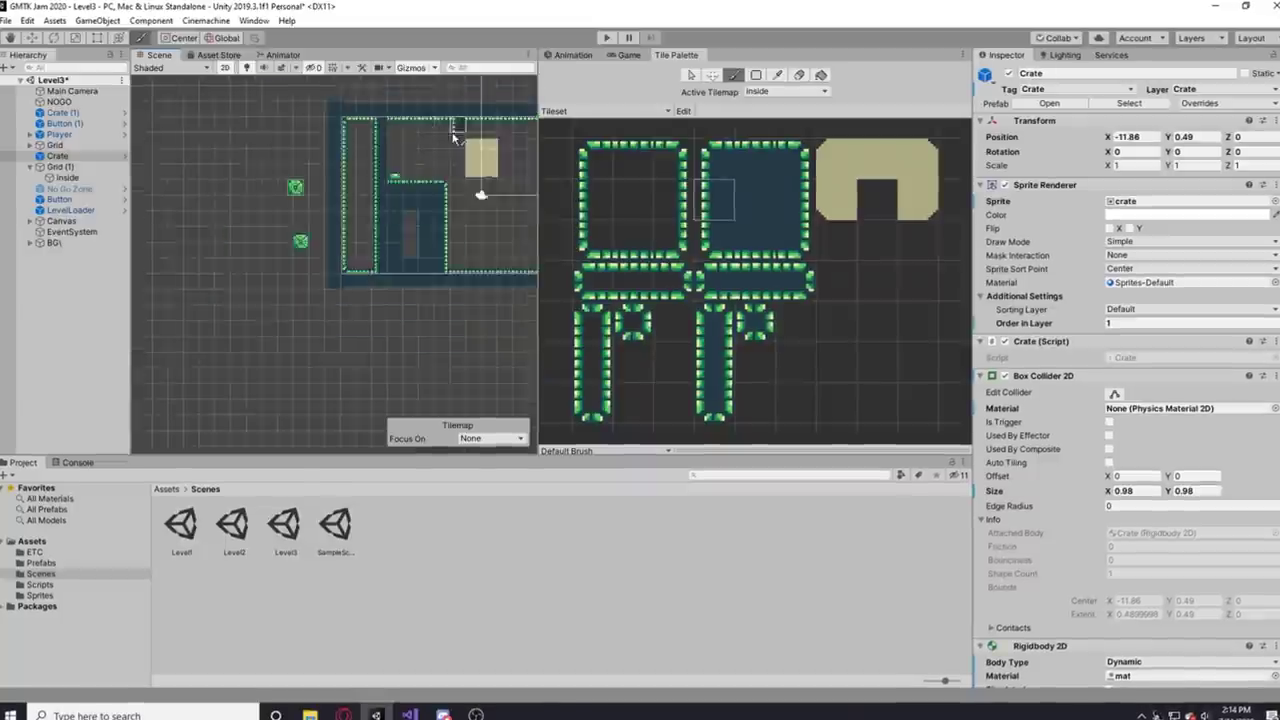
left_click(306, 326)
key("b")
scroll(306, 326, "down", 3)
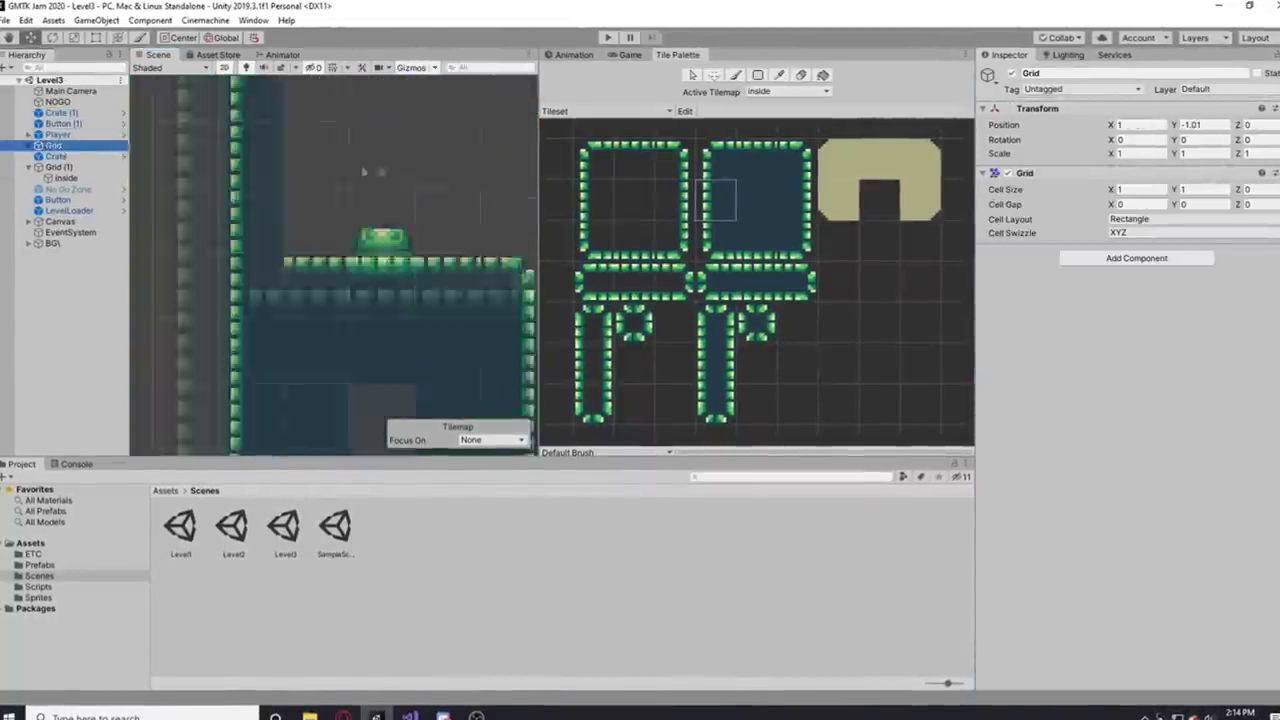
scroll(357, 176, "down", 2)
scroll(277, 366, "up", 2)
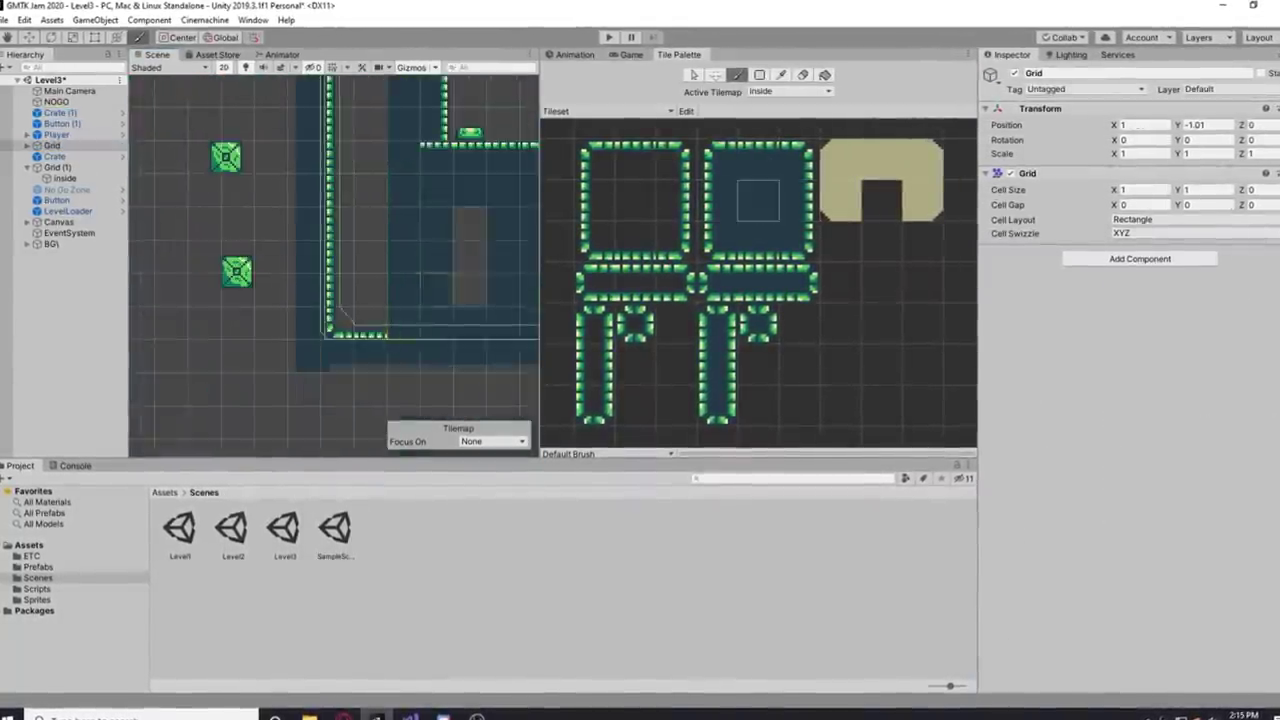
middle_click_drag(444, 292, 417, 365)
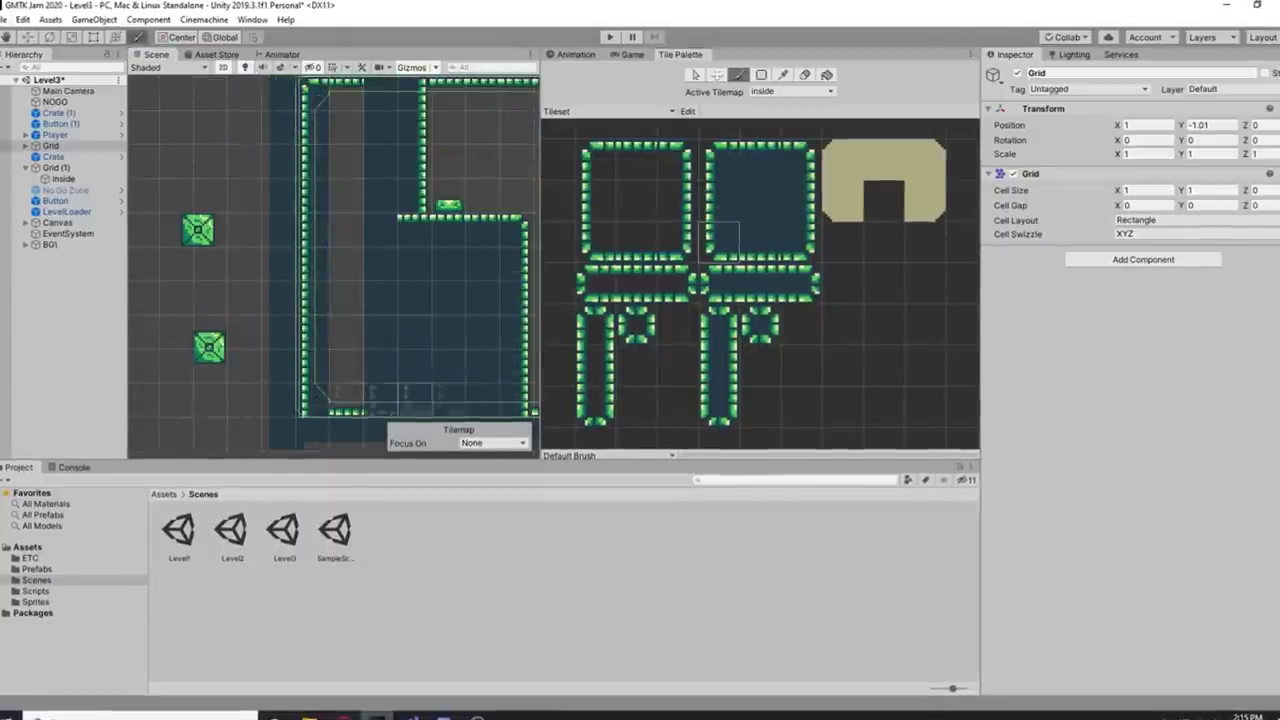
scroll(336, 308, "down", 2)
middle_click_drag(352, 214, 336, 308)
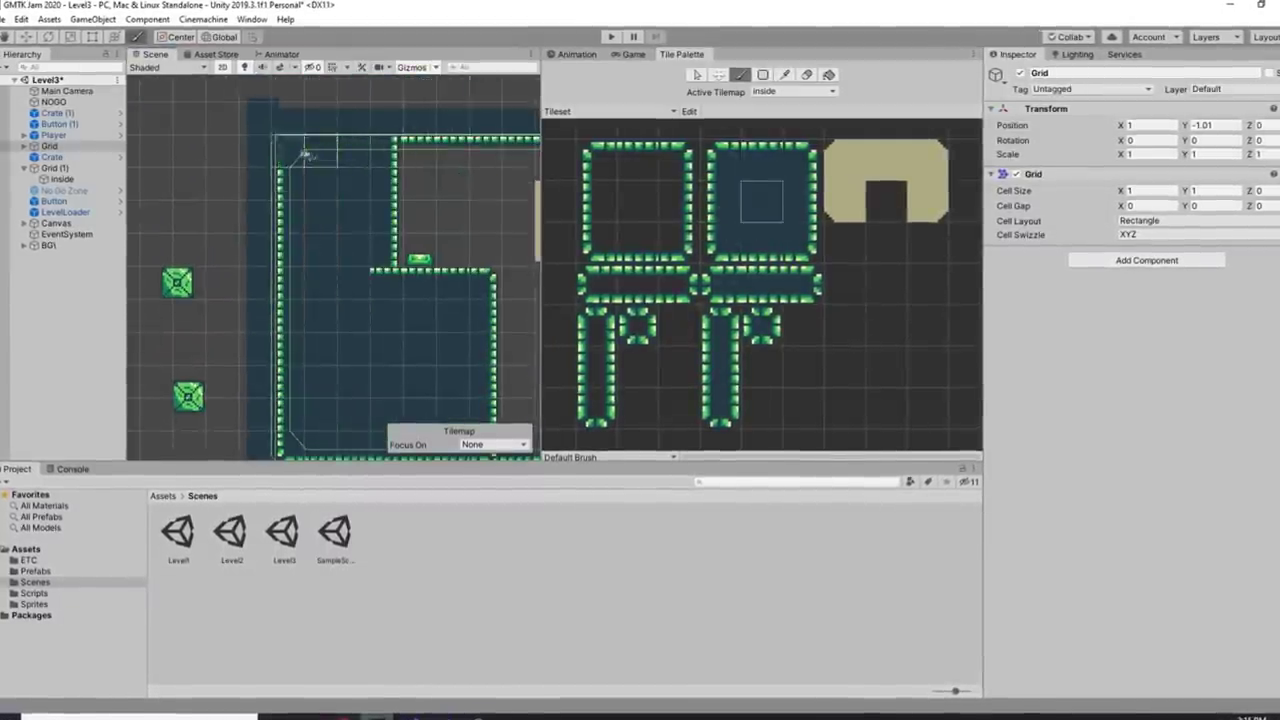
scroll(503, 243, "down", 3)
scroll(503, 240, "up", 3)
scroll(463, 251, "down", 3)
Step: Run a quick playtest, then move the NOGO zone up and left to (-0.97, -1.79)
left_click(611, 36)
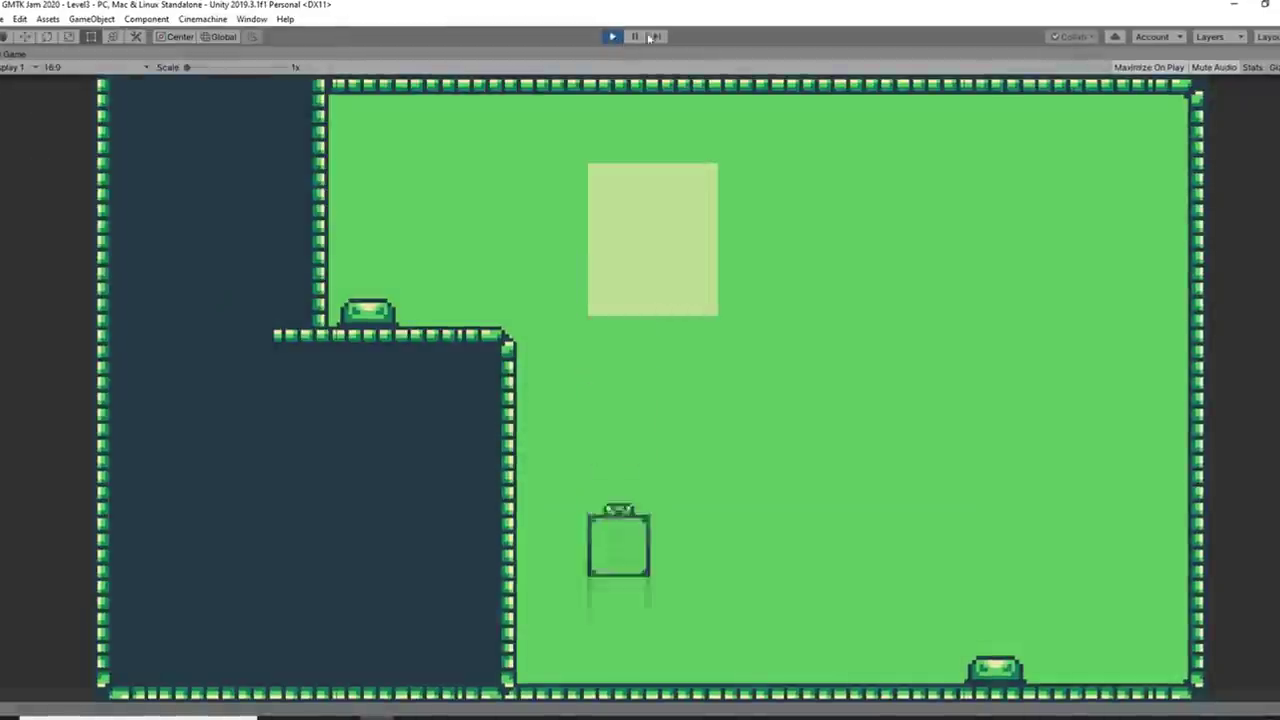
left_click(611, 36)
scroll(475, 250, "down", 2)
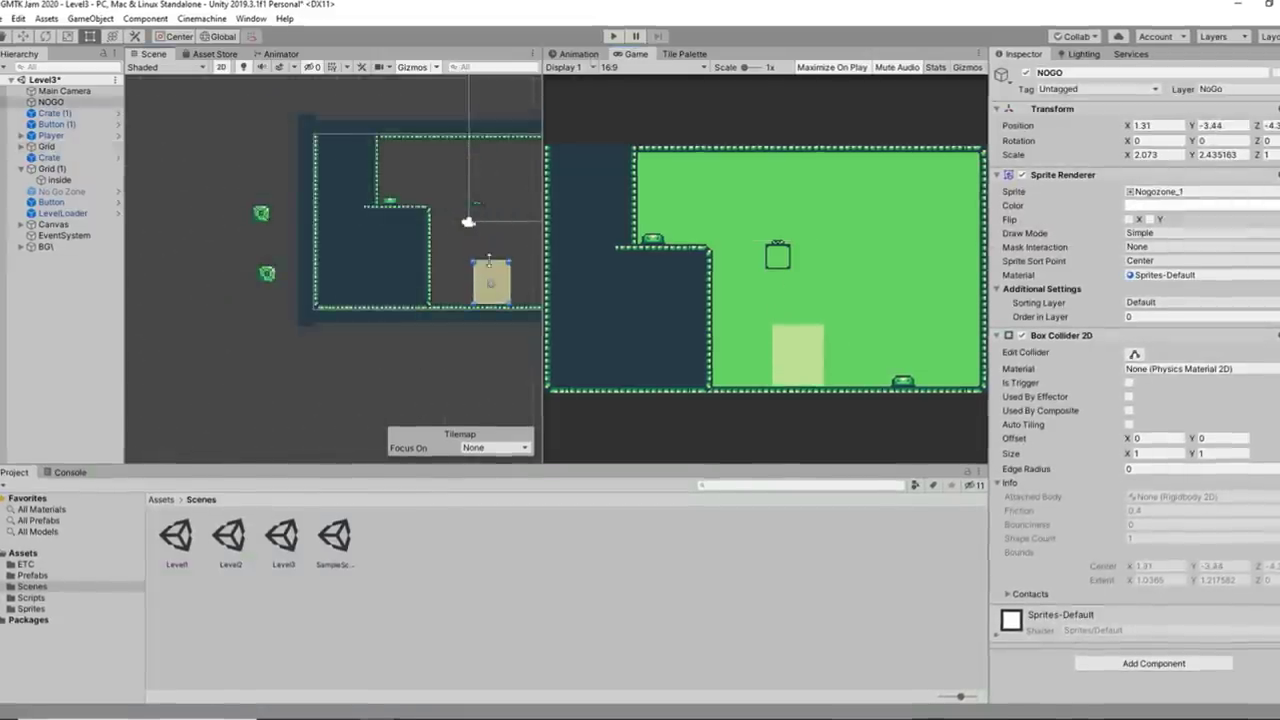
scroll(410, 180, "up", 3)
left_click_drag(491, 282, 489, 323)
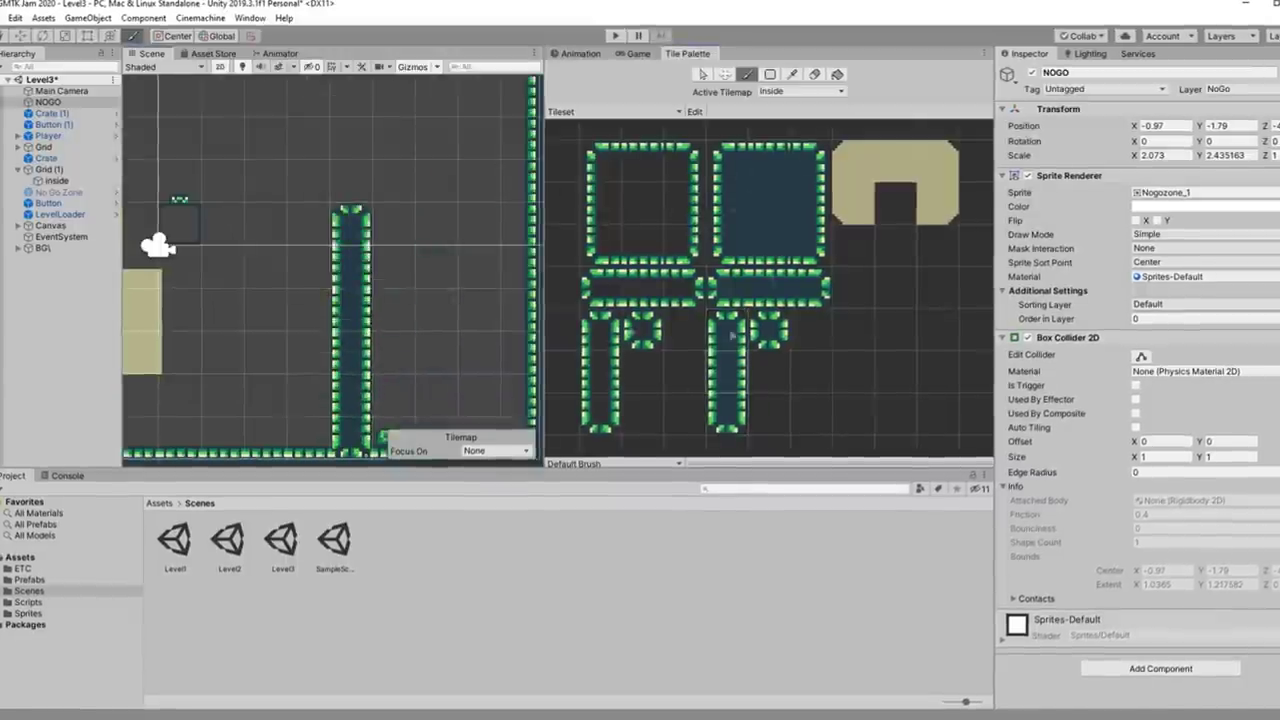
Step: Paint a horizontal ledge of wall tiles beneath the NOGO zone
scroll(333, 260, "down", 2)
middle_click_drag(230, 230, 325, 271)
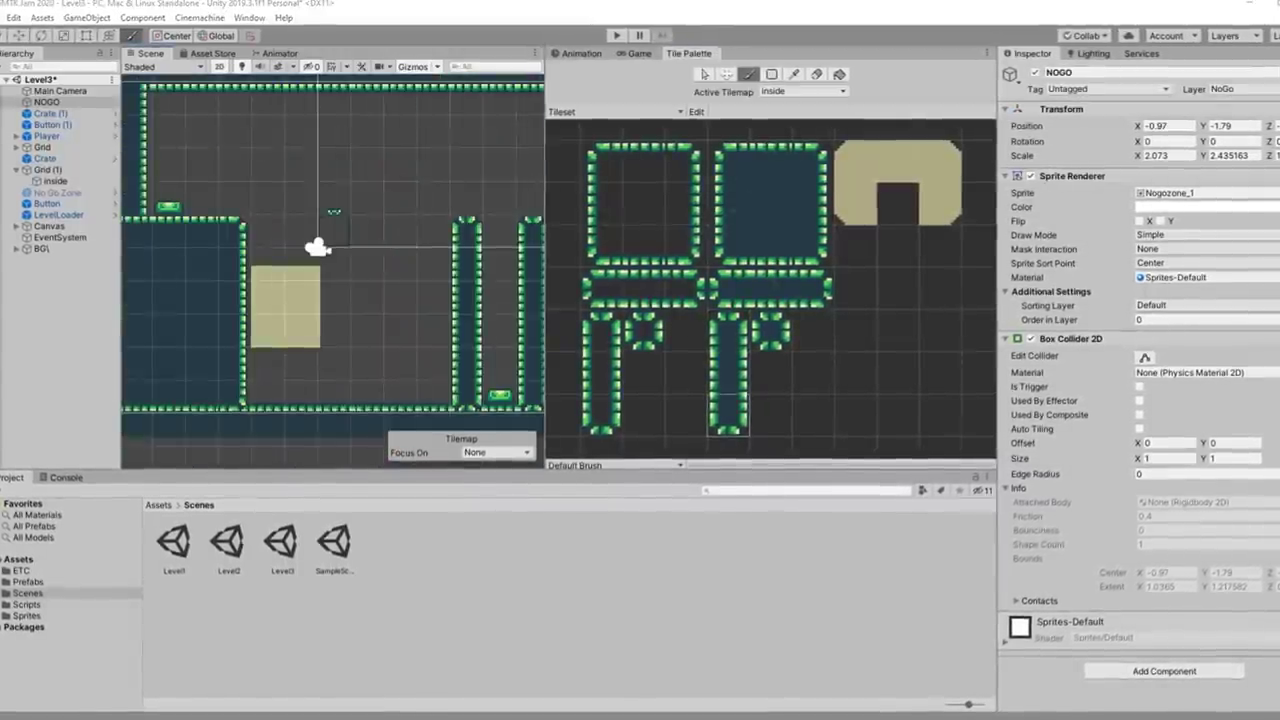
scroll(333, 260, "up", 1)
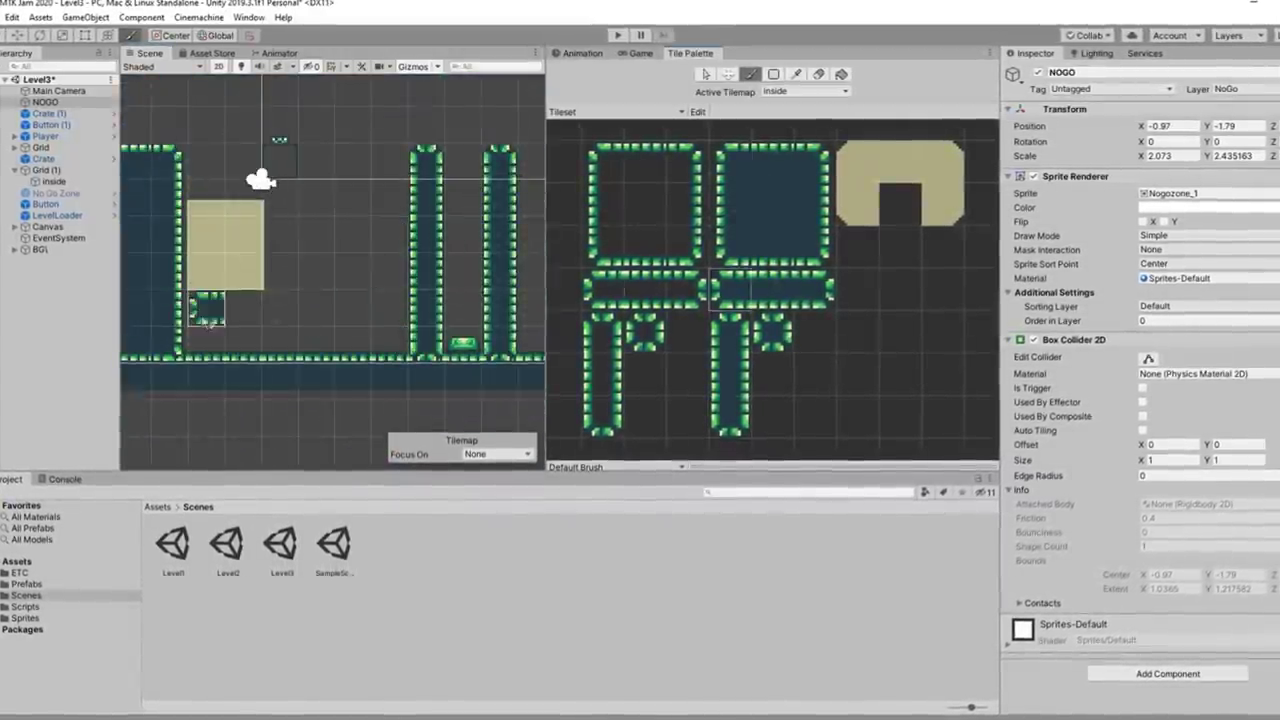
left_click_drag(208, 321, 352, 318)
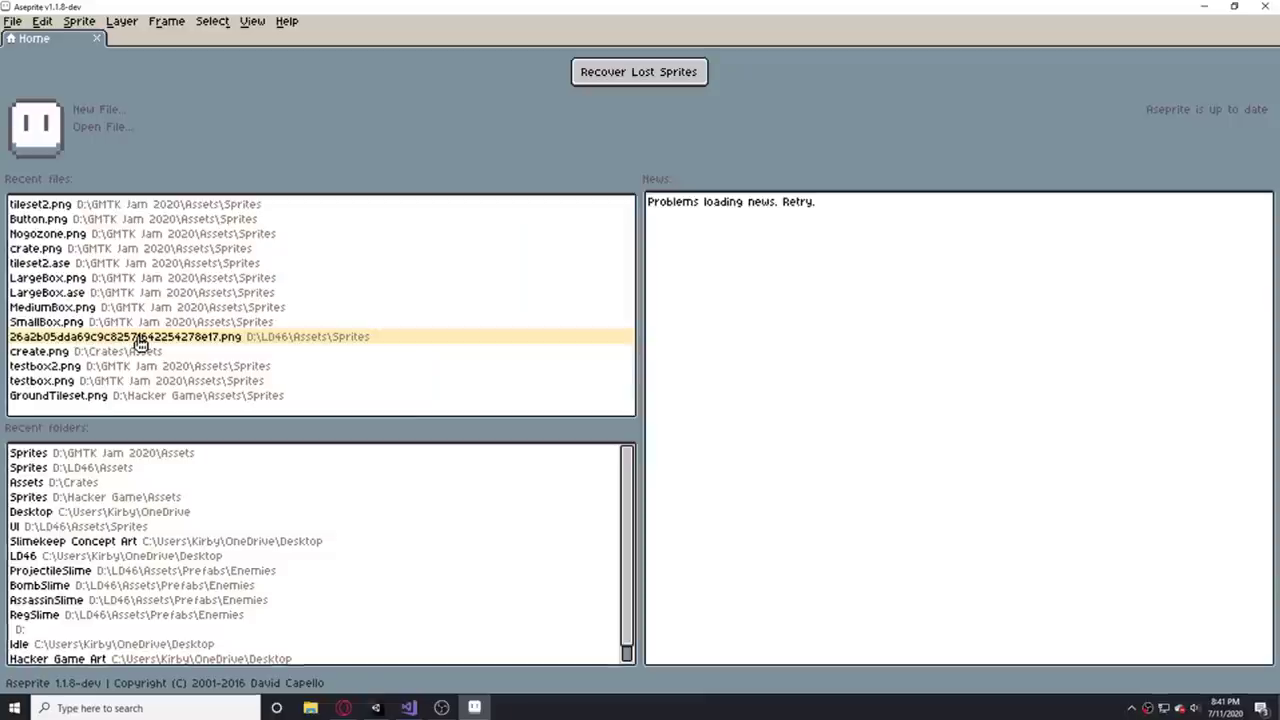
left_click(12, 20)
Step: Start the game and advance the intro cutscene dialogue to the Move-Tek 9000 tutorial level
left_click(35, 40)
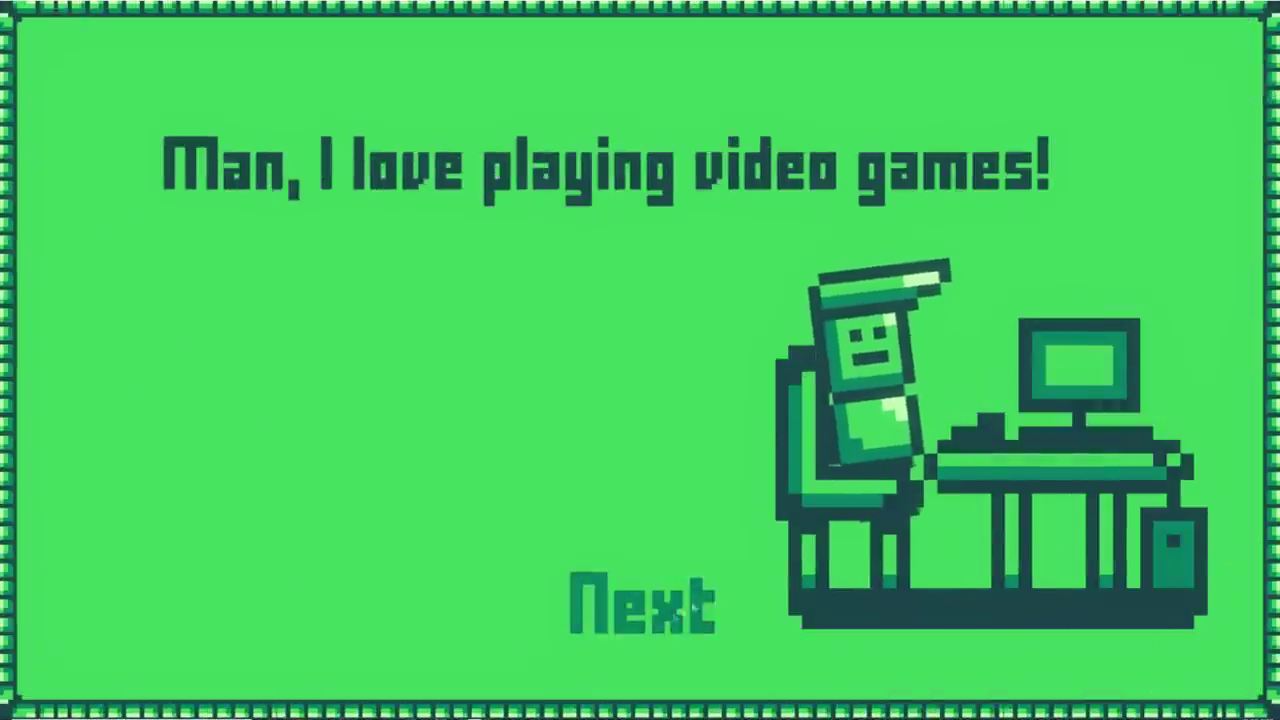
left_click(644, 619)
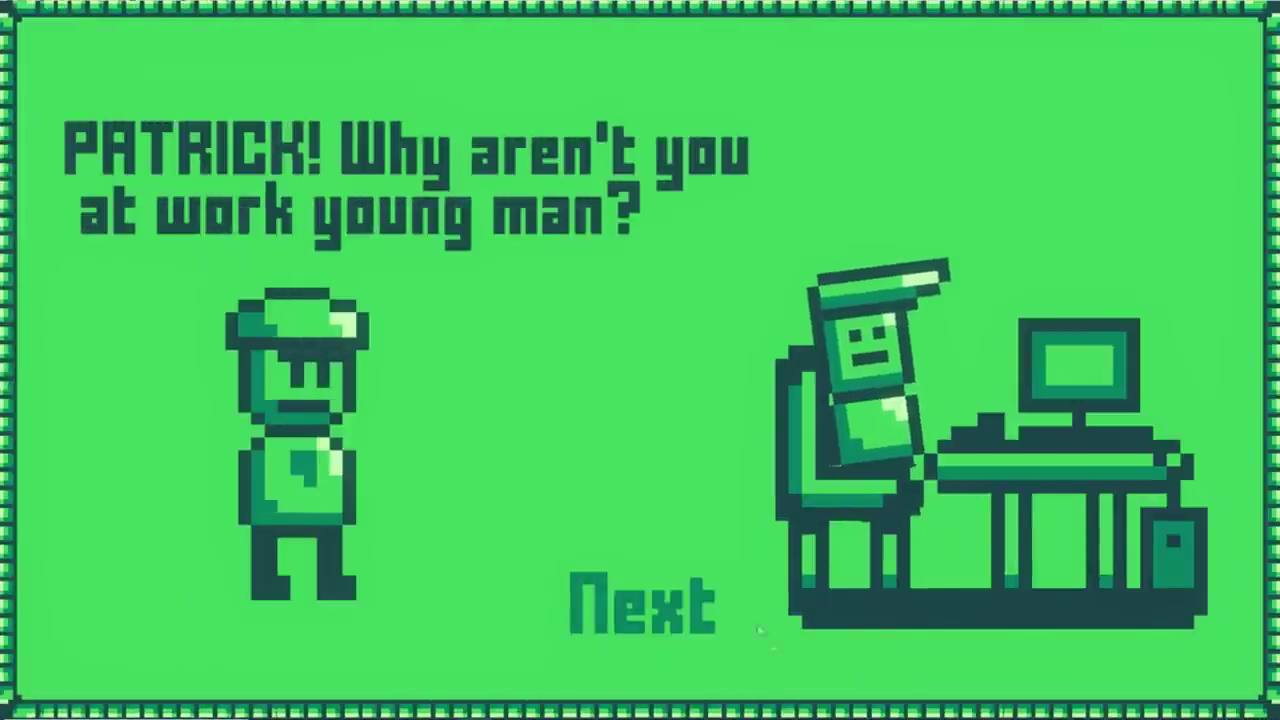
left_click(686, 626)
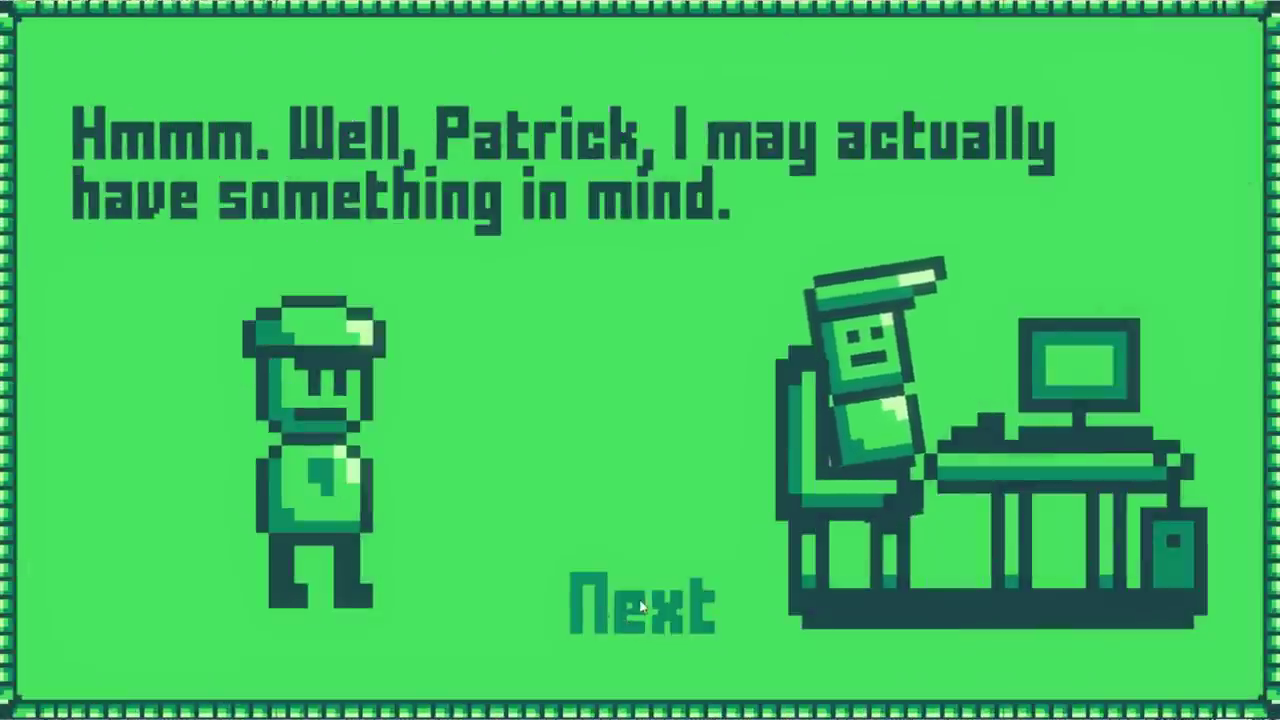
left_click(620, 610)
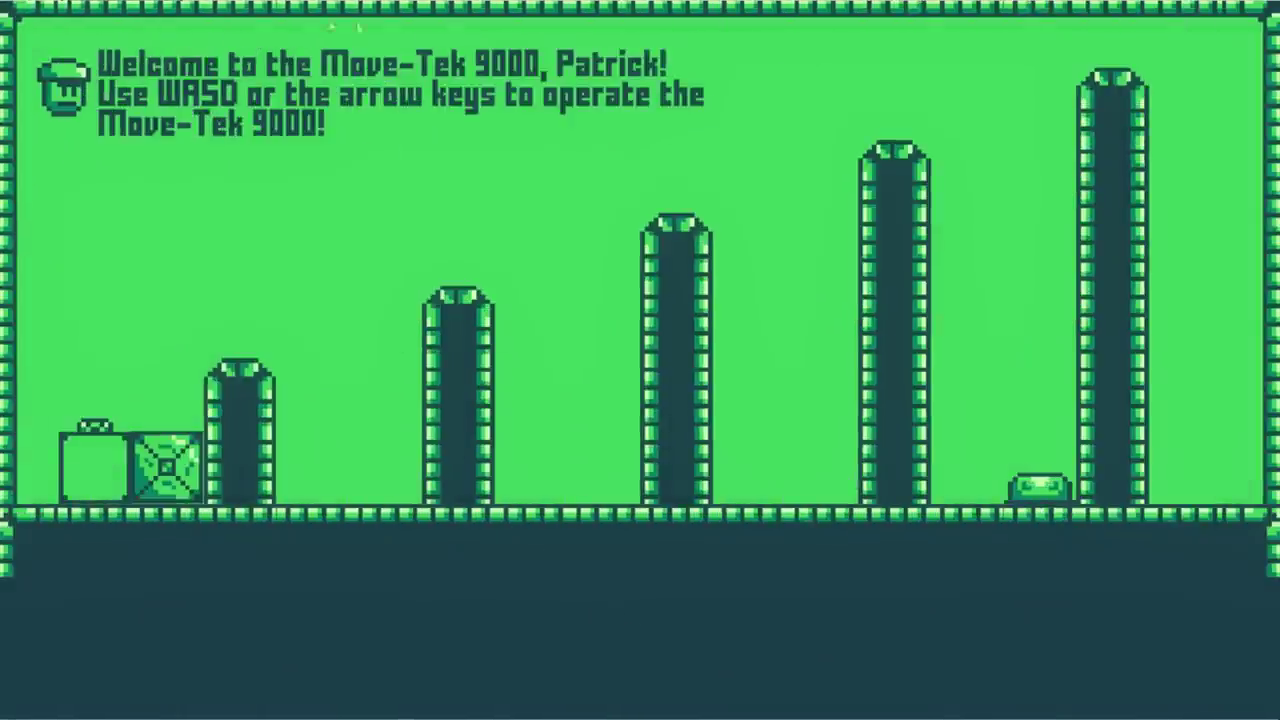
Step: Lift the Move-Tek box with W and move it right toward the second pillar
key("w")
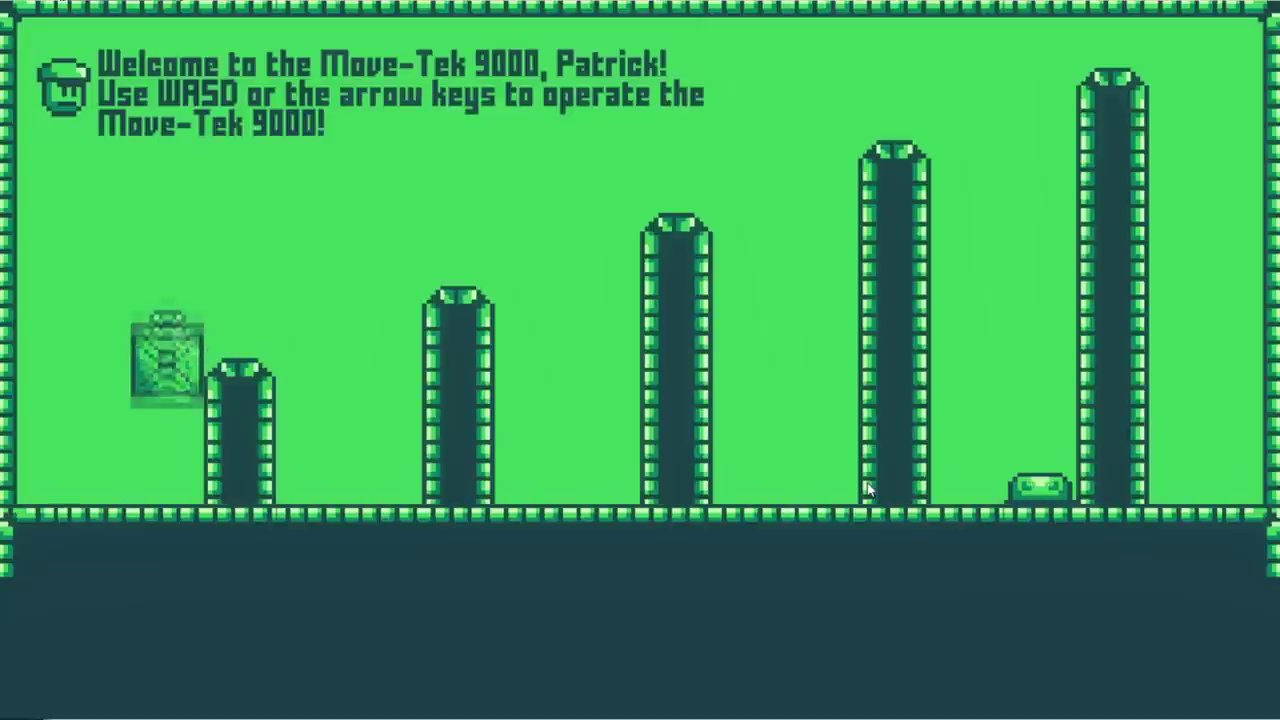
key("d")
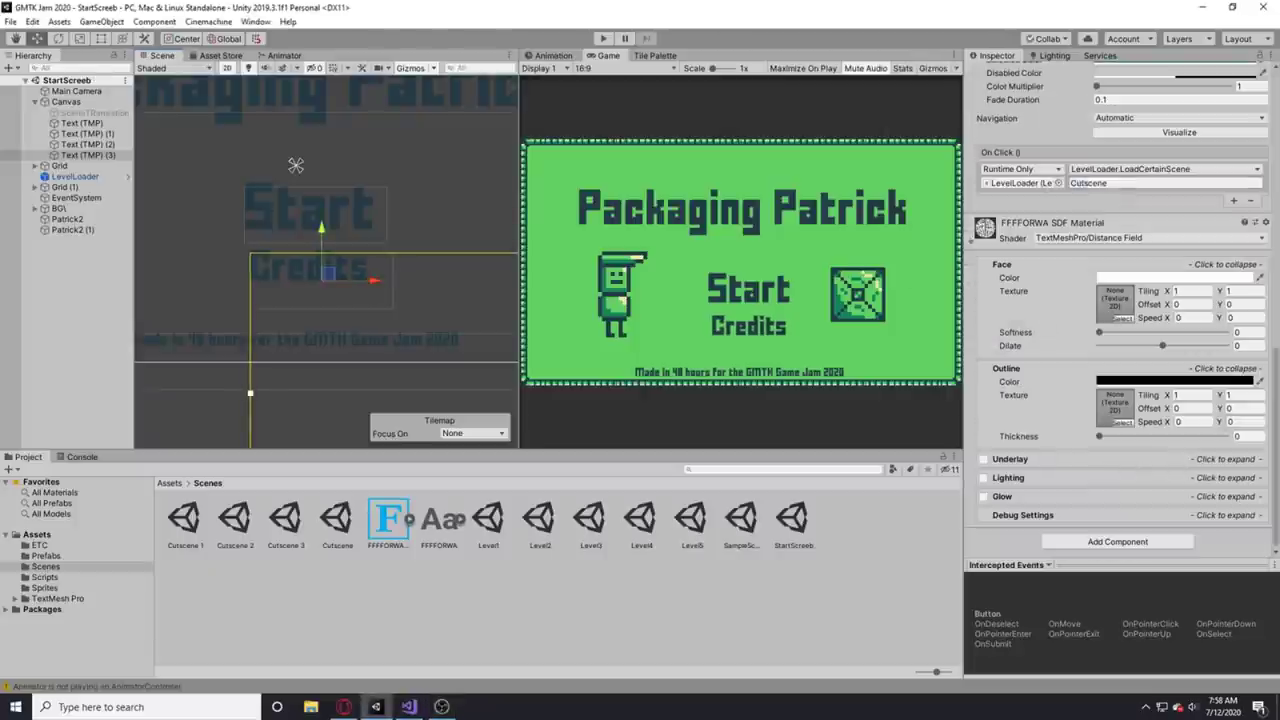
Step: Duplicate StartScreeb into a Credits scene and enter the creator's name in the credit lines
right_click(792, 520)
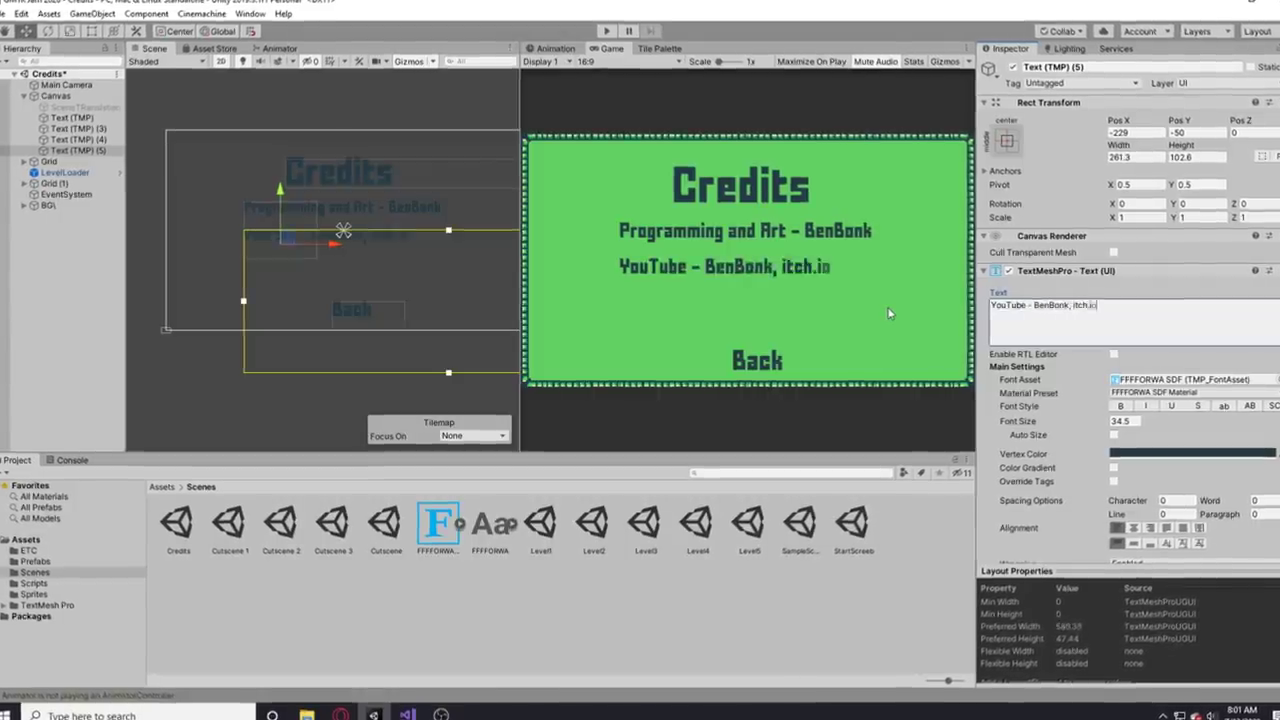
type("- BenBonk")
left_click(78, 139, "ctrl")
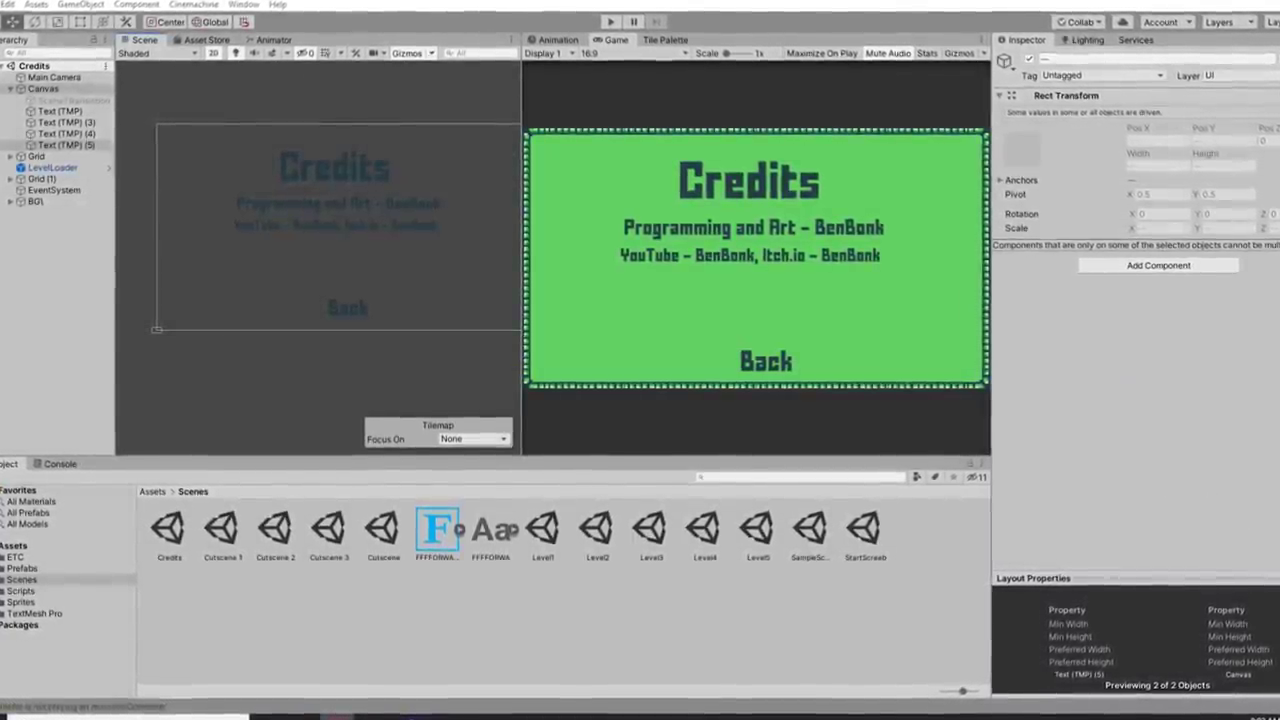
double_click(868, 530)
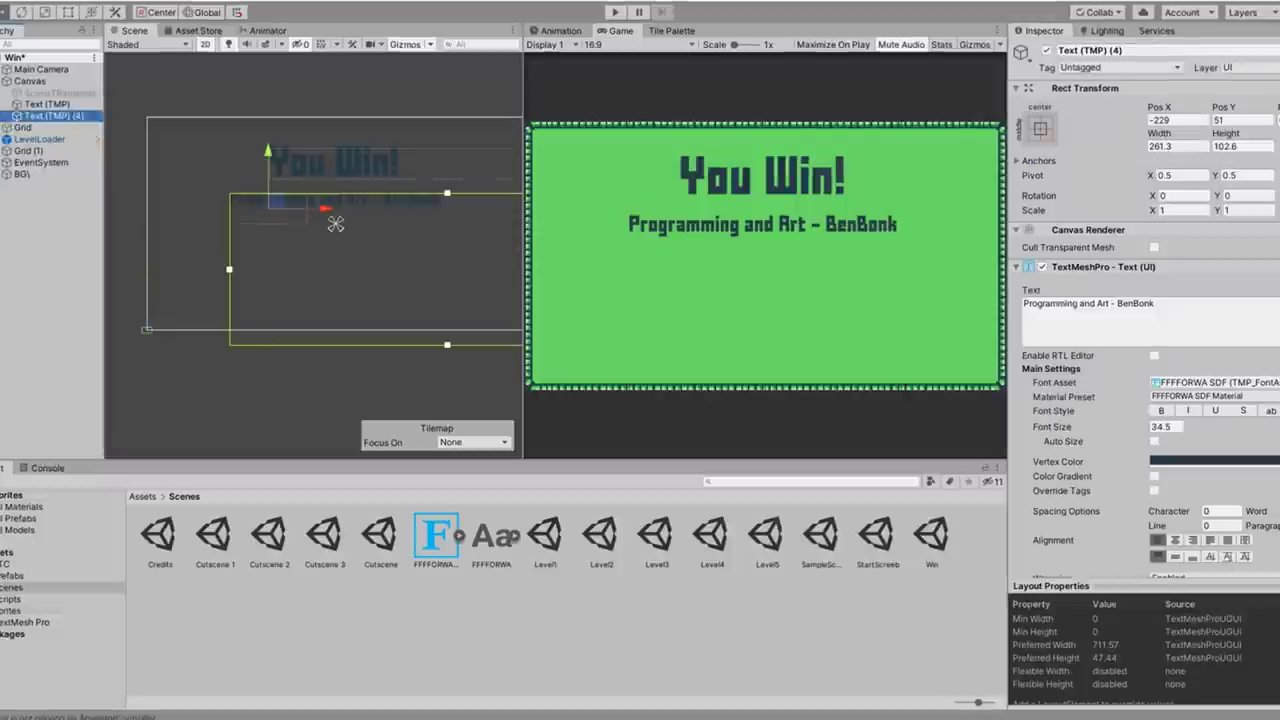
Step: Delete the subtitle under 'You Win!' and test moving the Move-Tek box right
key("BackSpace")
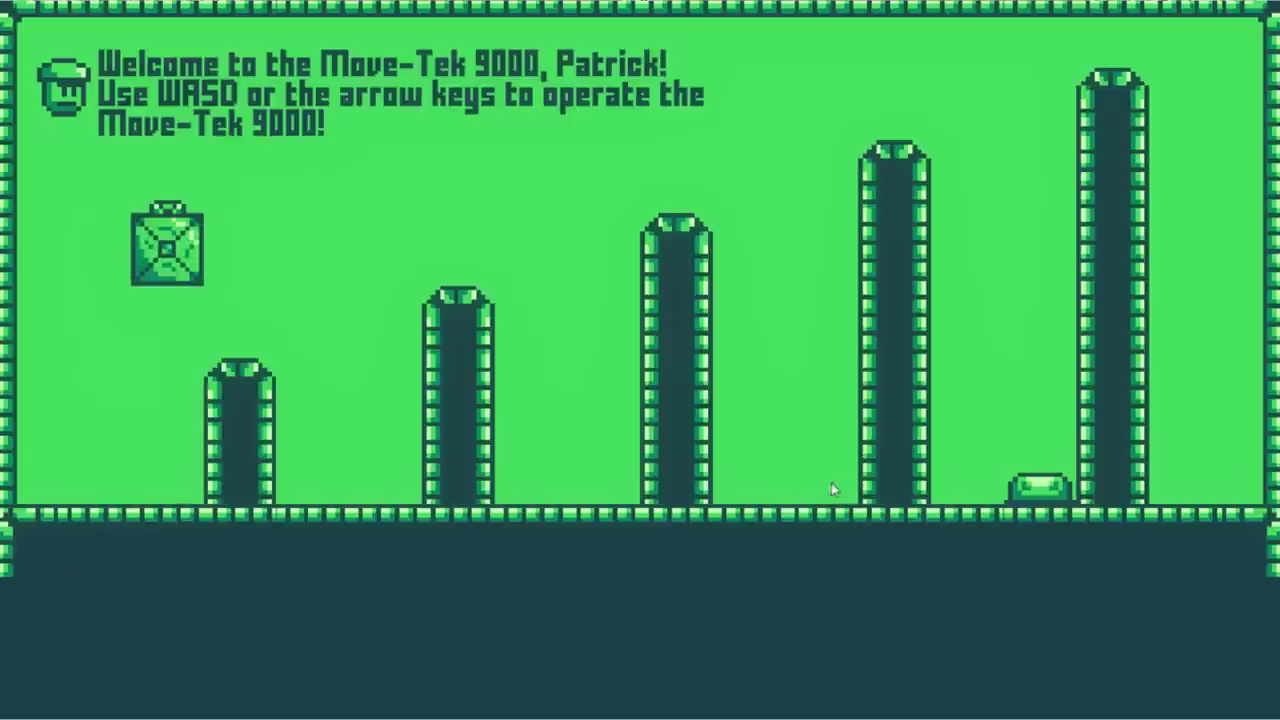
key("Right")
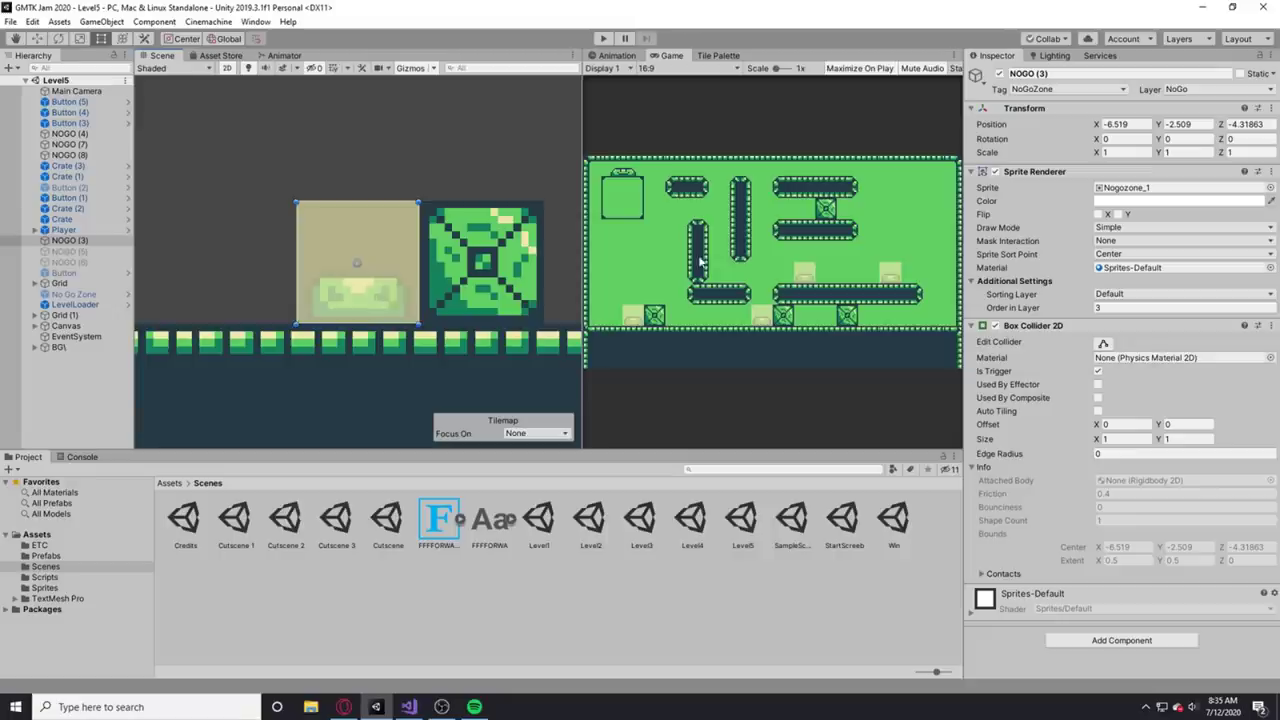
Step: Playtest Level3 by carrying crates down onto the buttons, then stop
left_click(603, 38)
key("Right")
key("Right")
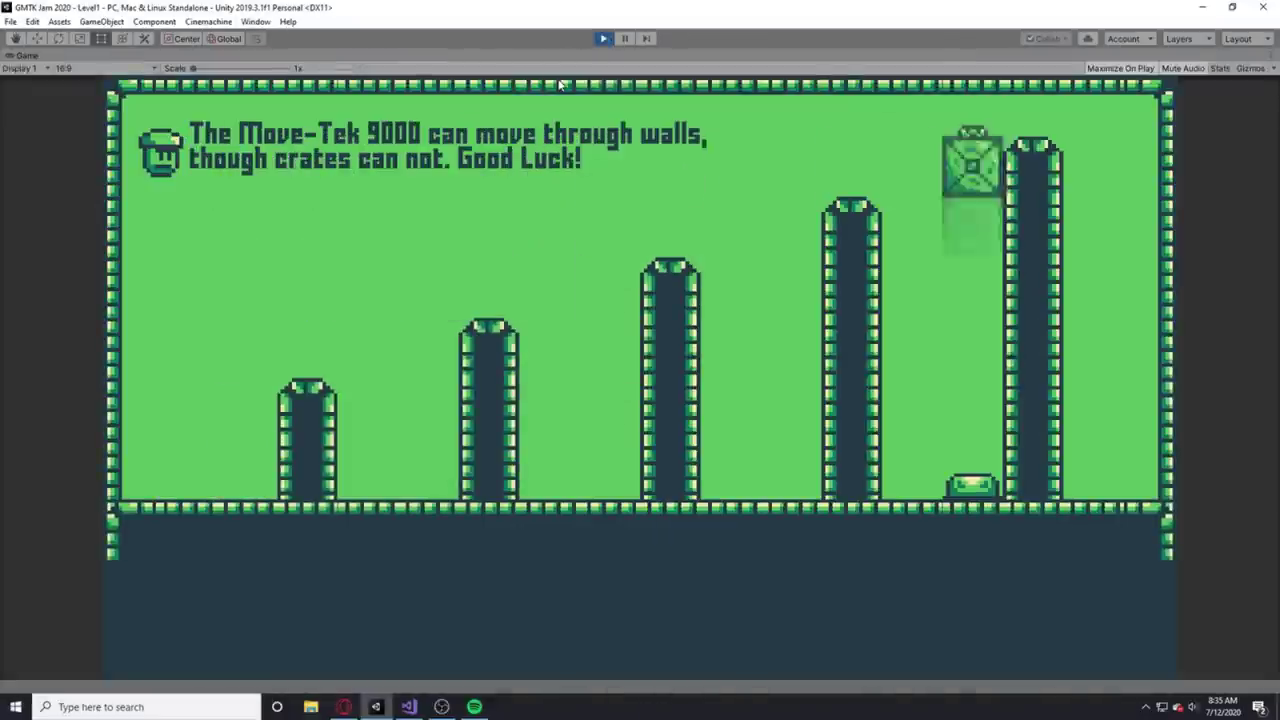
key("Down")
key("Left")
key("Right")
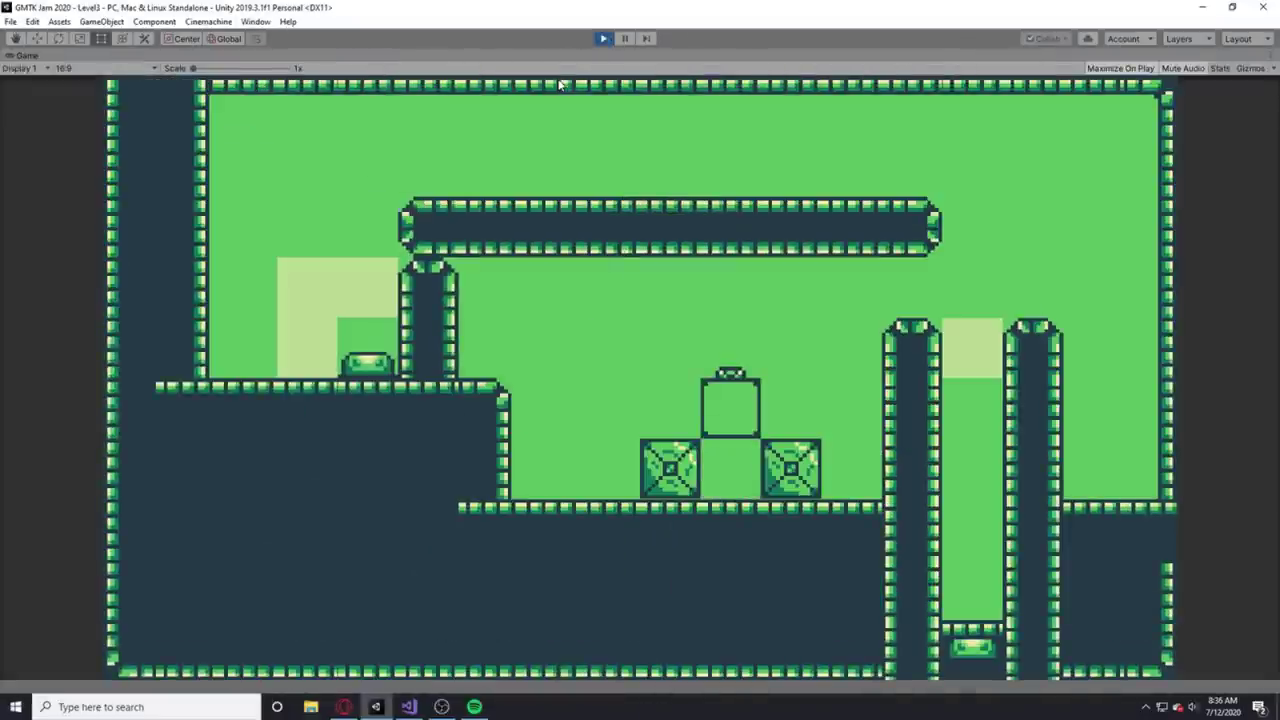
left_click(602, 39)
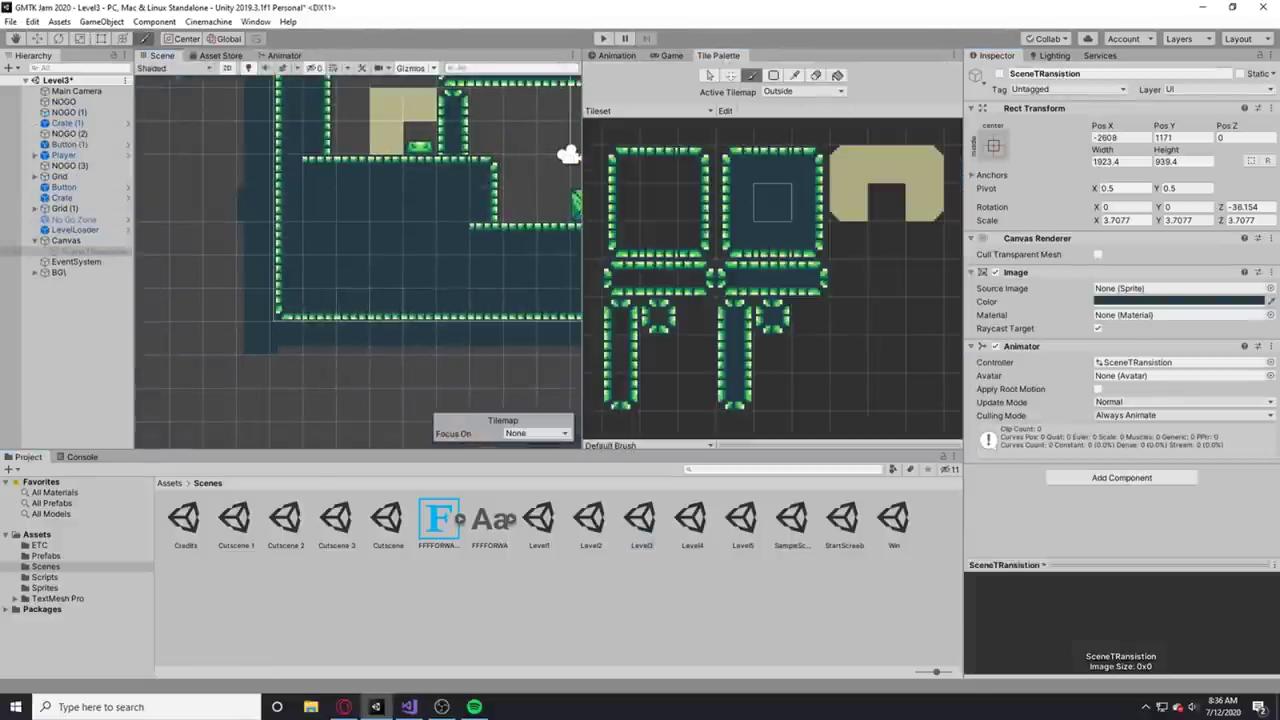
Step: Restart the Level3 playtest several times to test it from a fresh start
scroll(357, 260, "down", 5)
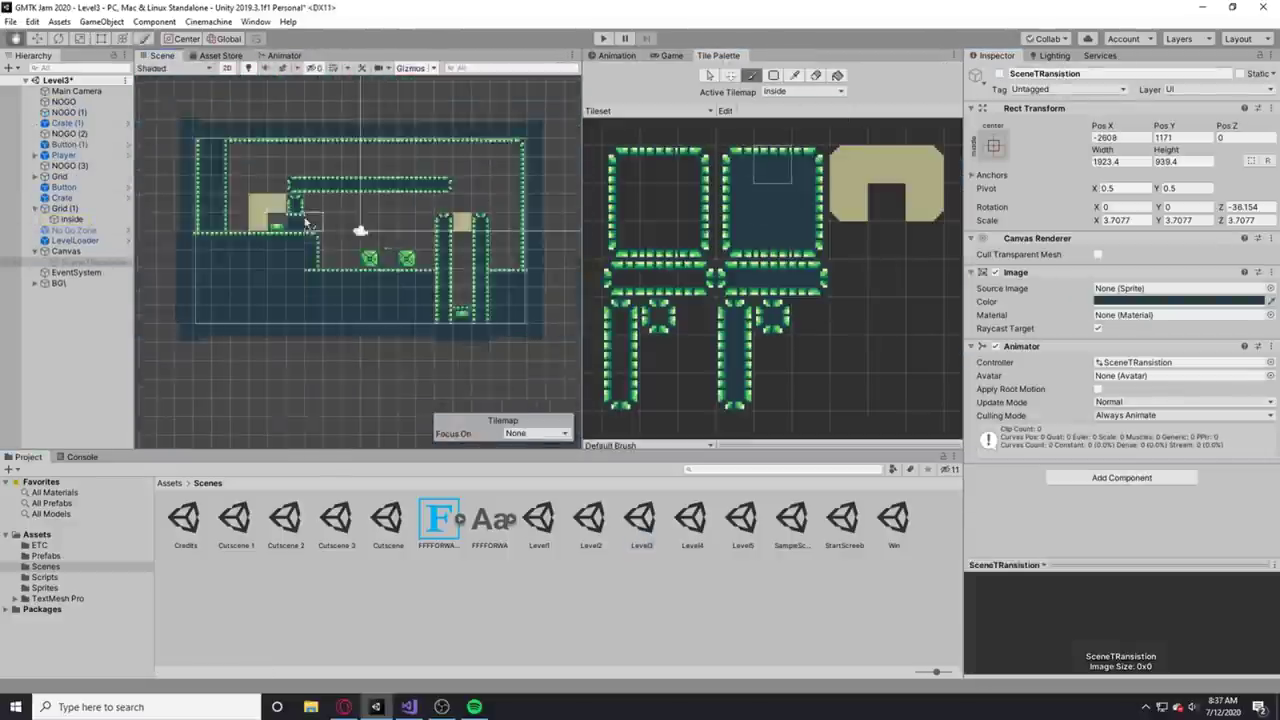
scroll(357, 260, "up", 6)
left_click(603, 39)
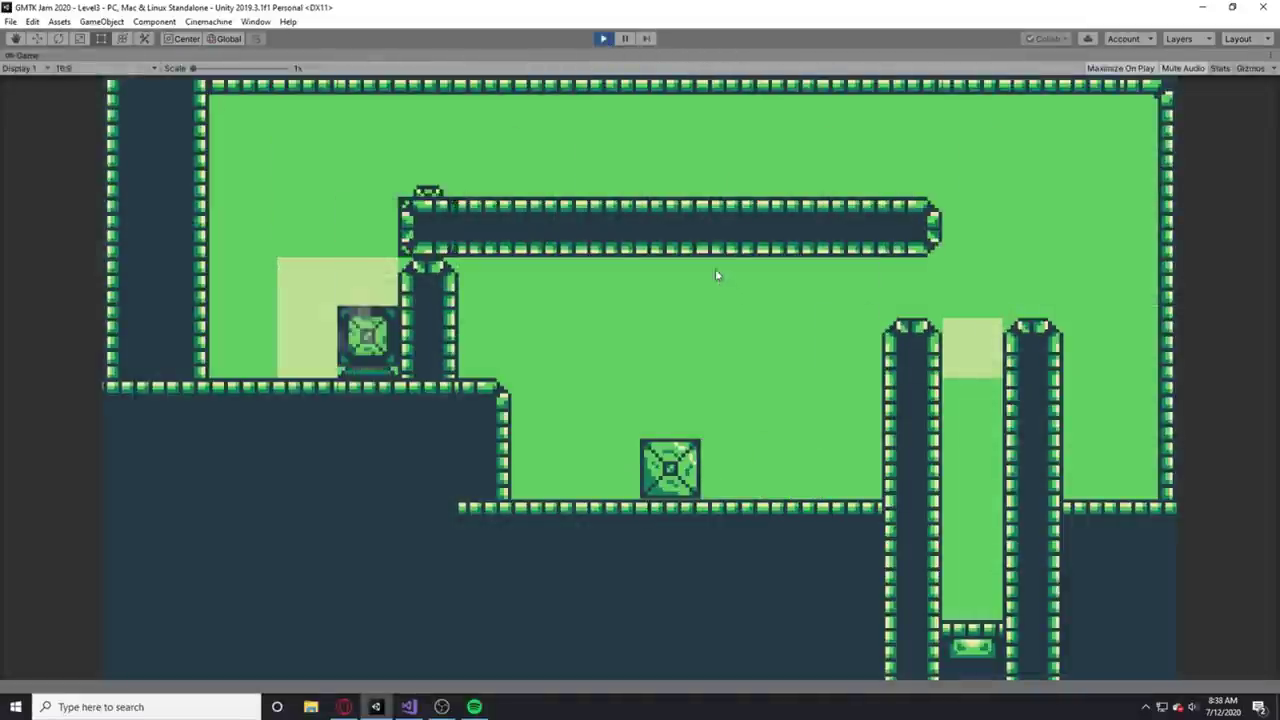
left_click(601, 39)
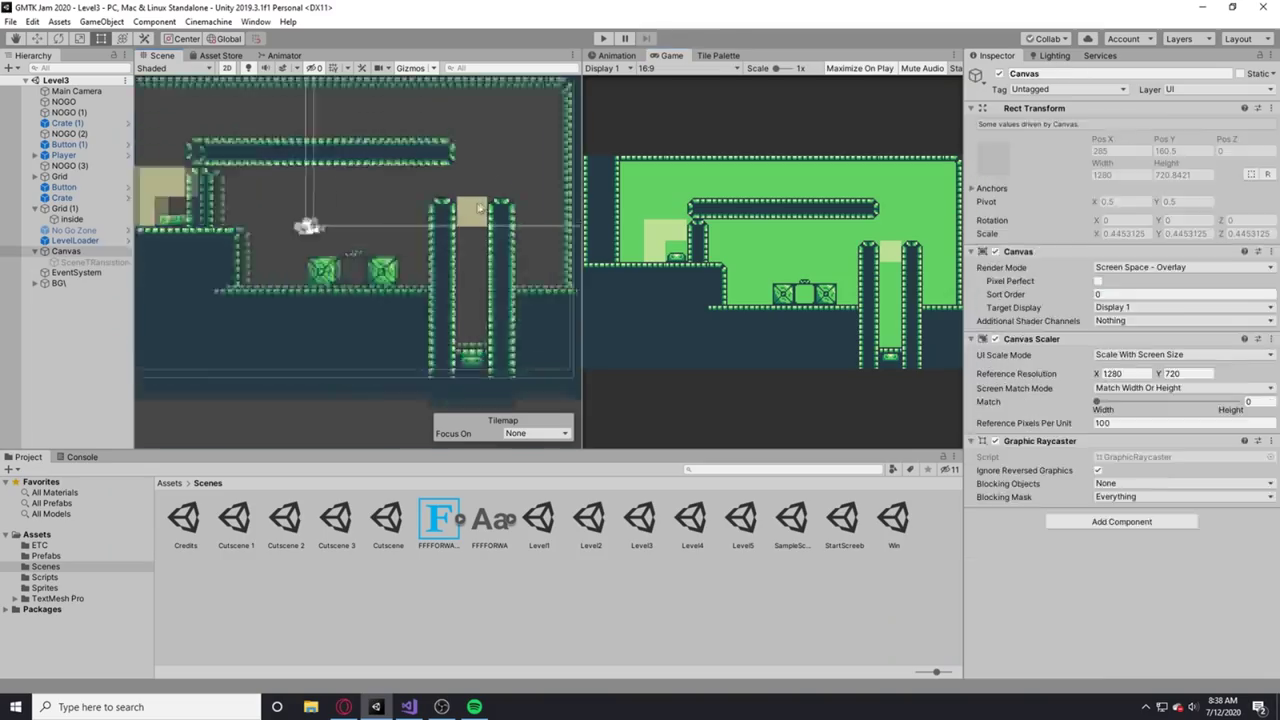
left_click(600, 40)
left_click(601, 39)
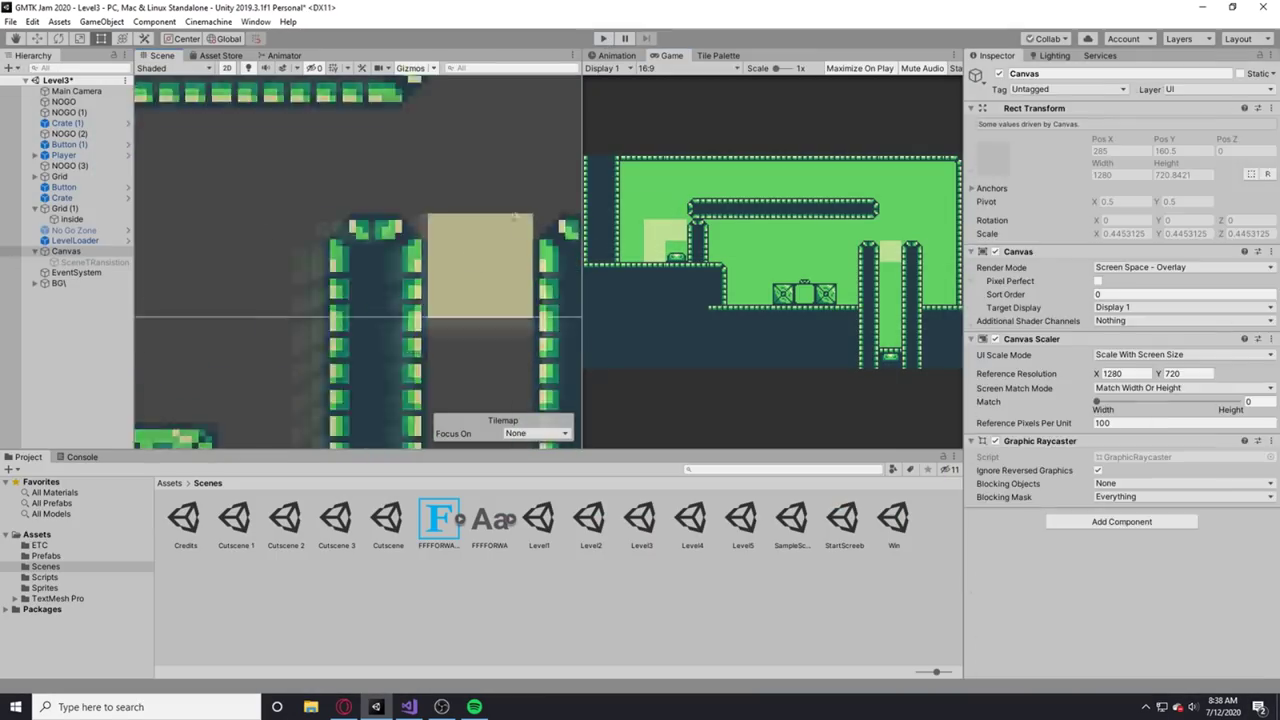
left_click(601, 39)
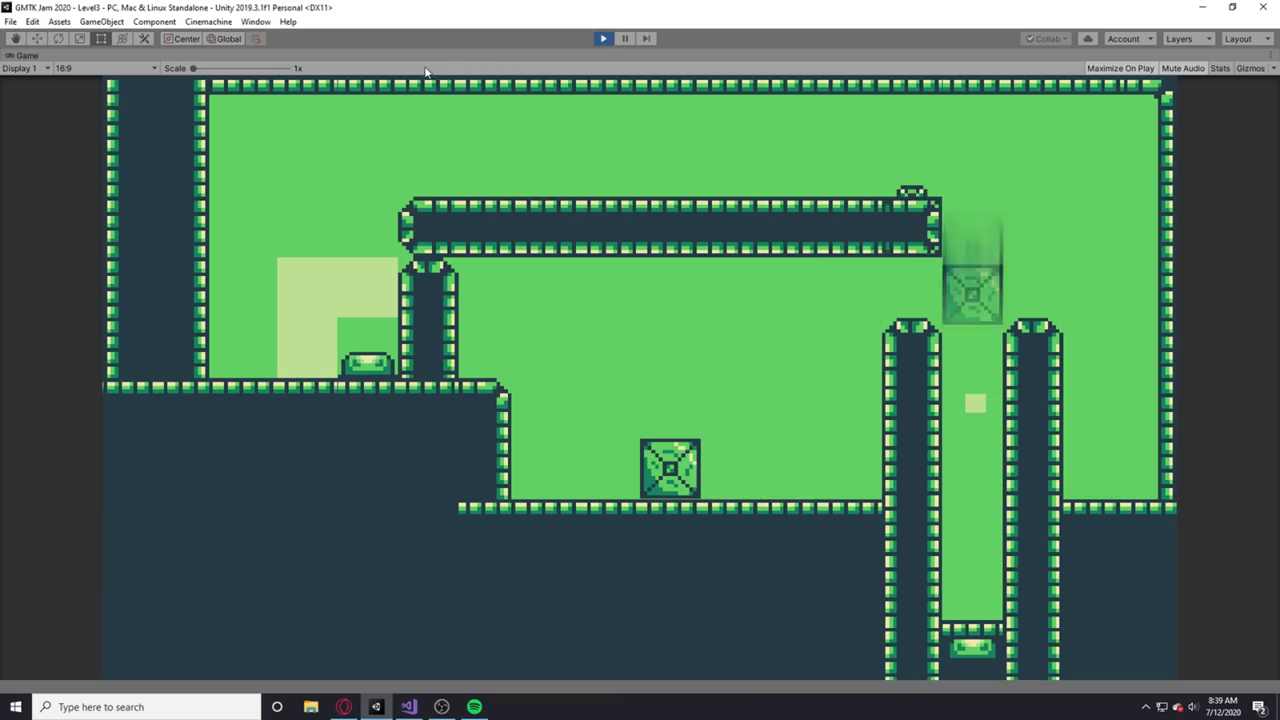
key("ctrl+p")
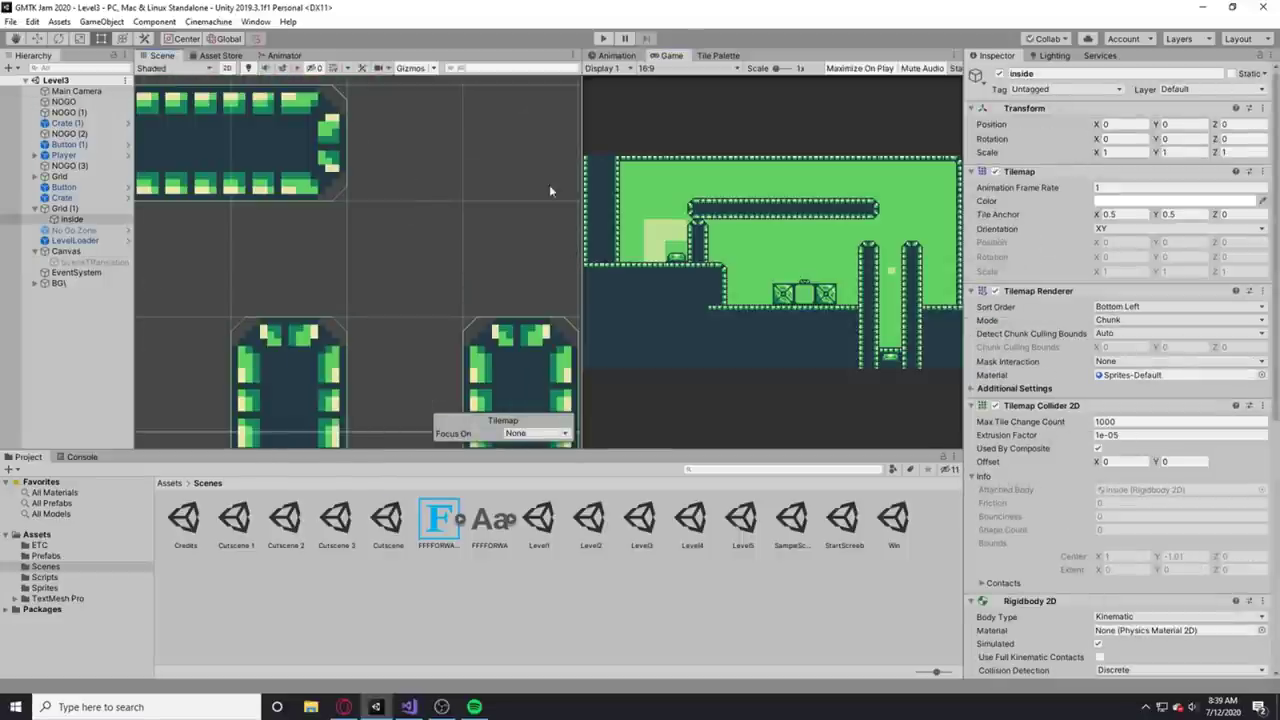
Step: Select the Canvas in the Hierarchy and run and stop another Level3 playtest
scroll(470, 160, "down", 2)
left_click(393, 133)
left_click(603, 39)
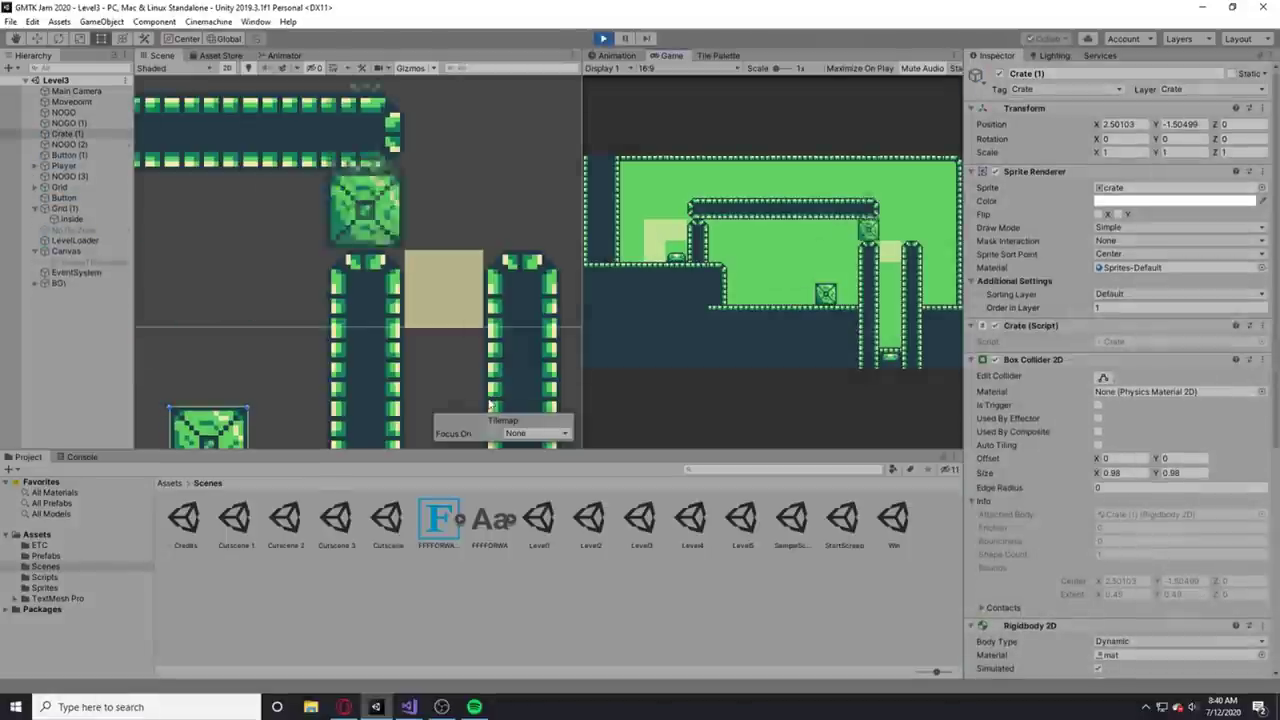
scroll(380, 260, "up", 3)
left_click(323, 277)
scroll(403, 233, "down", 3)
key("ctrl+p")
scroll(410, 300, "down", 2)
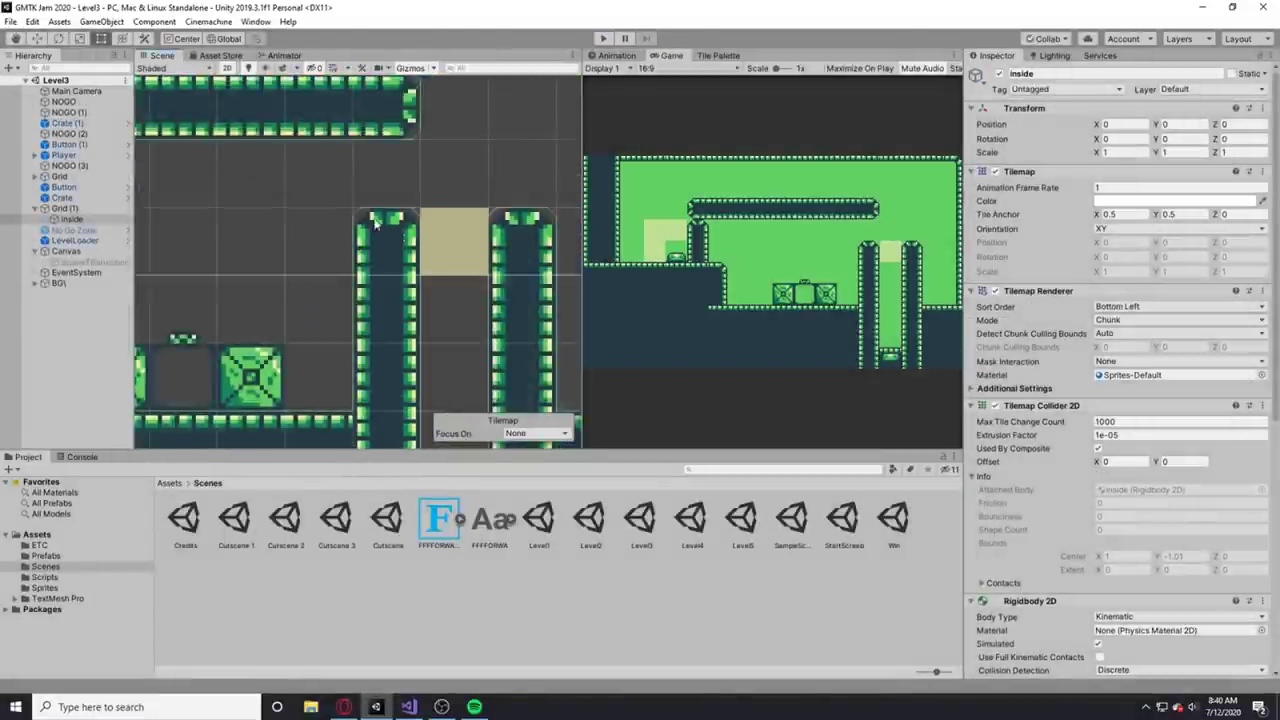
Step: Select the Button object and playtest Level3 once more
left_click(430, 368)
scroll(425, 365, "up", 2)
scroll(405, 357, "down", 4)
left_click(603, 39)
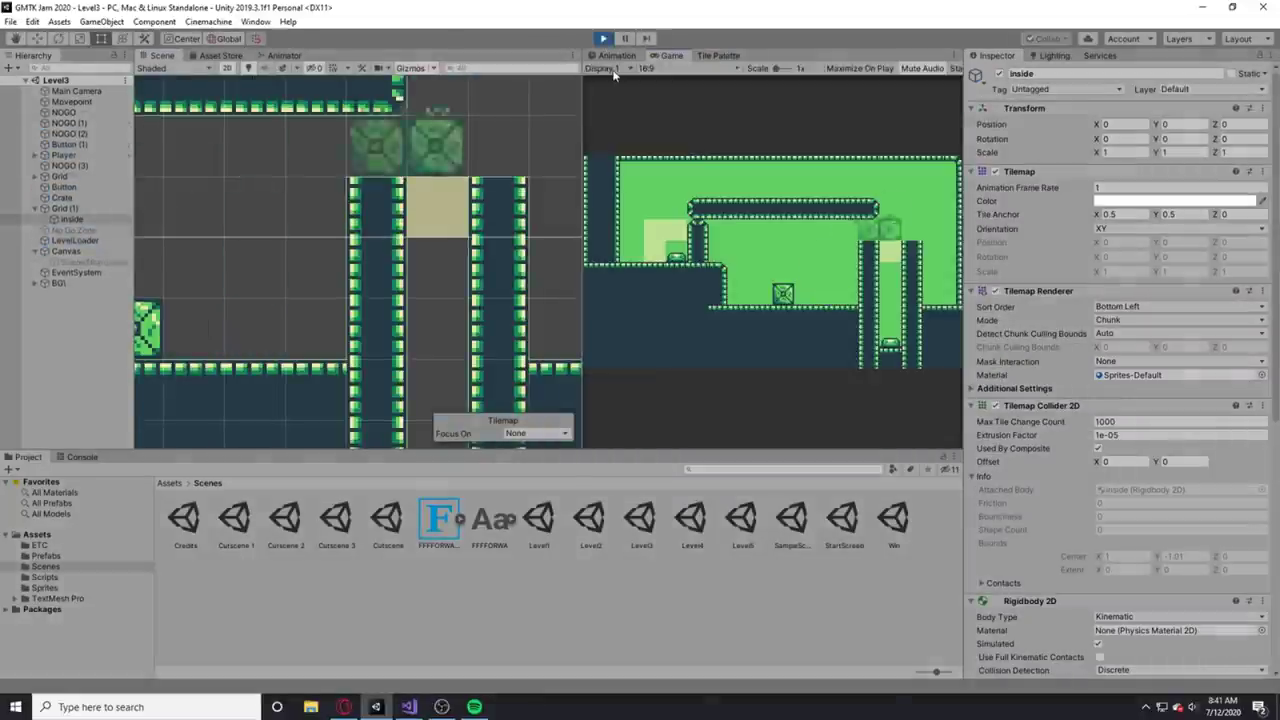
left_click(603, 39)
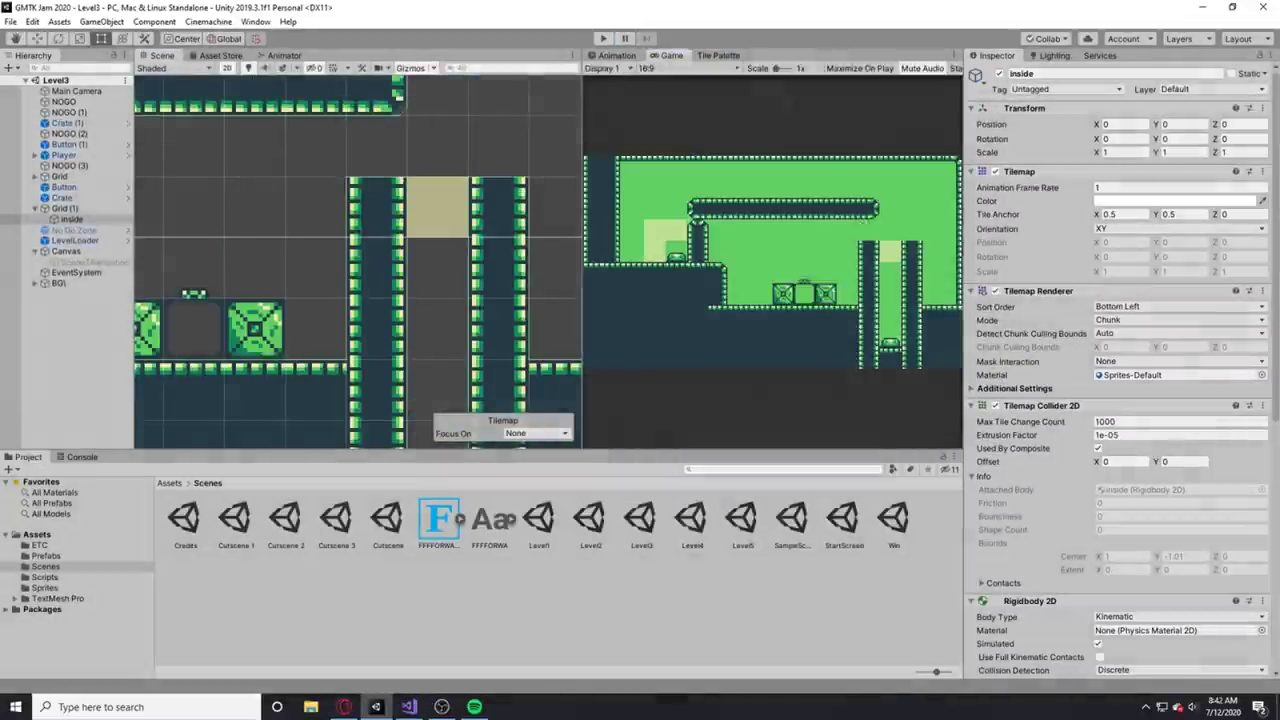
scroll(469, 100, "down", 5)
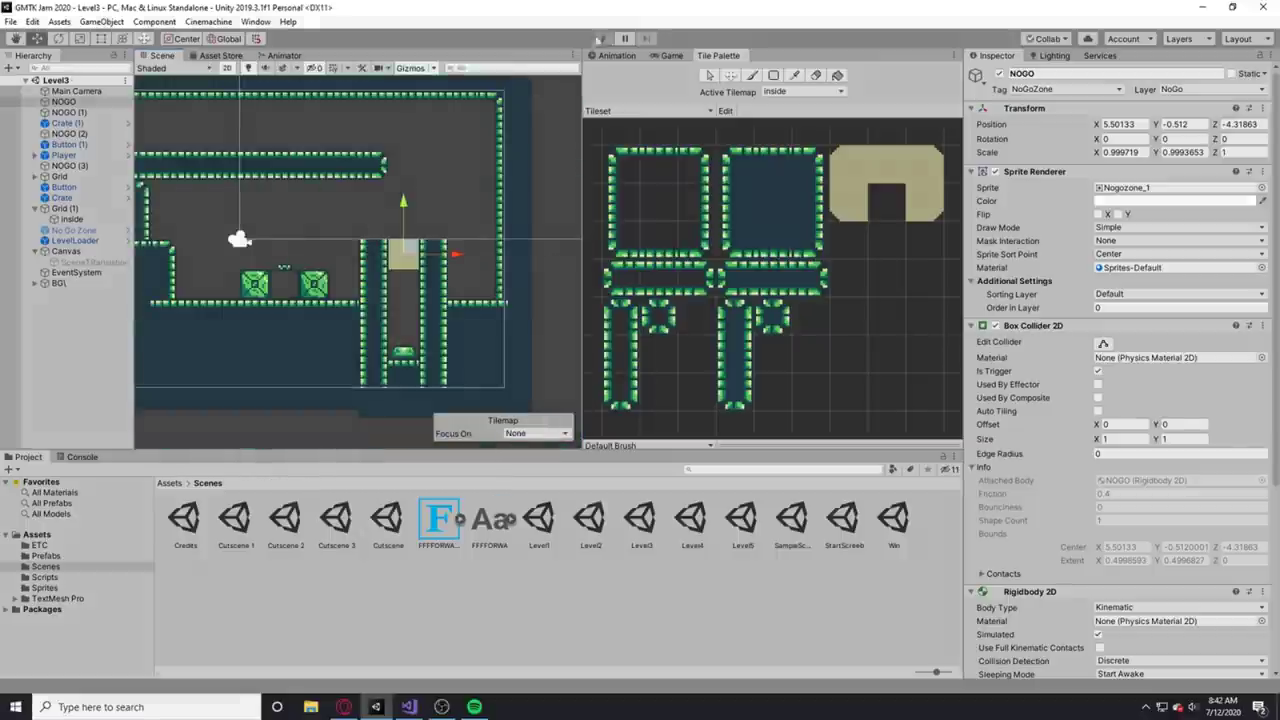
key("ctrl+p")
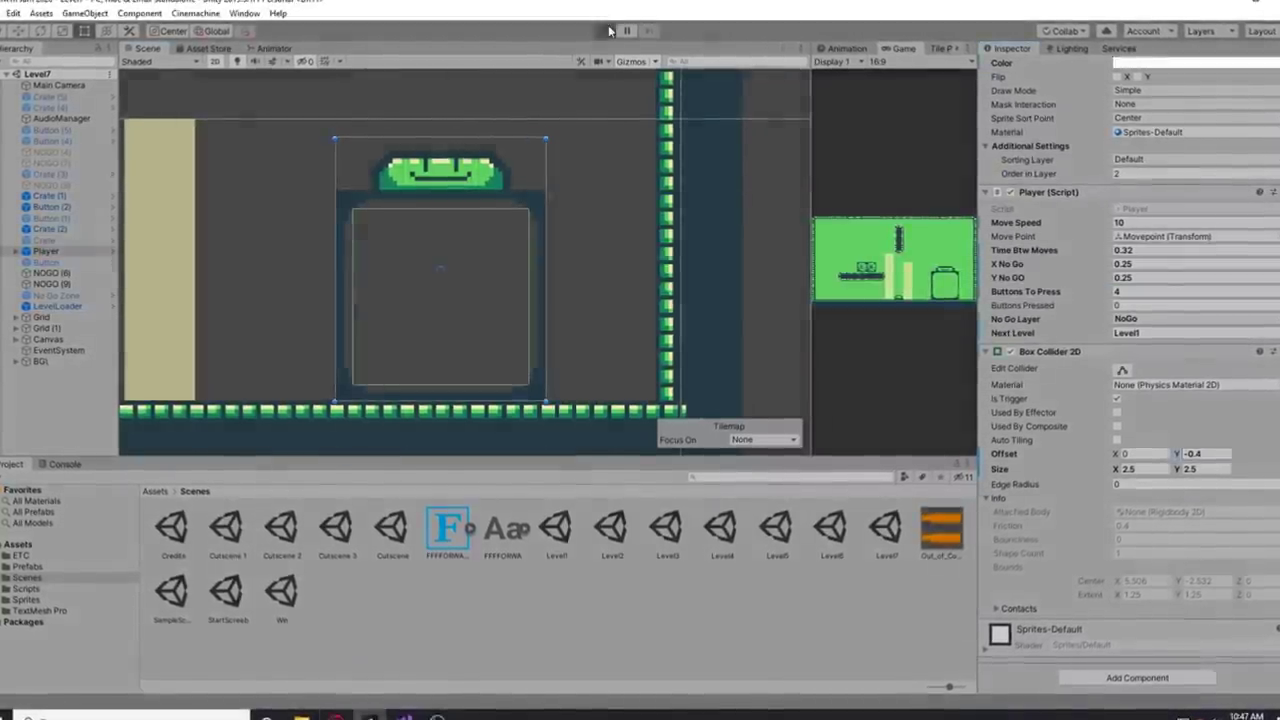
Step: Playtest Level7 with the player's X No Go and Y No Go set to 0.5
left_click(605, 30)
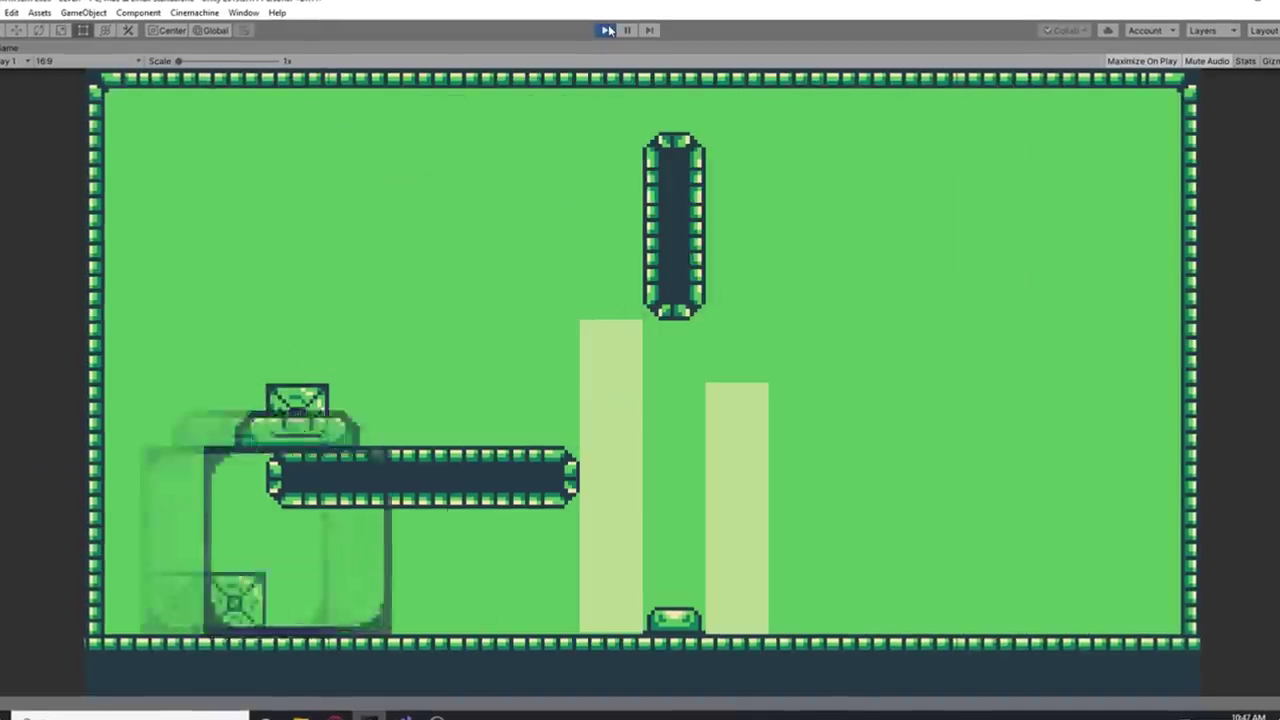
left_click(605, 30)
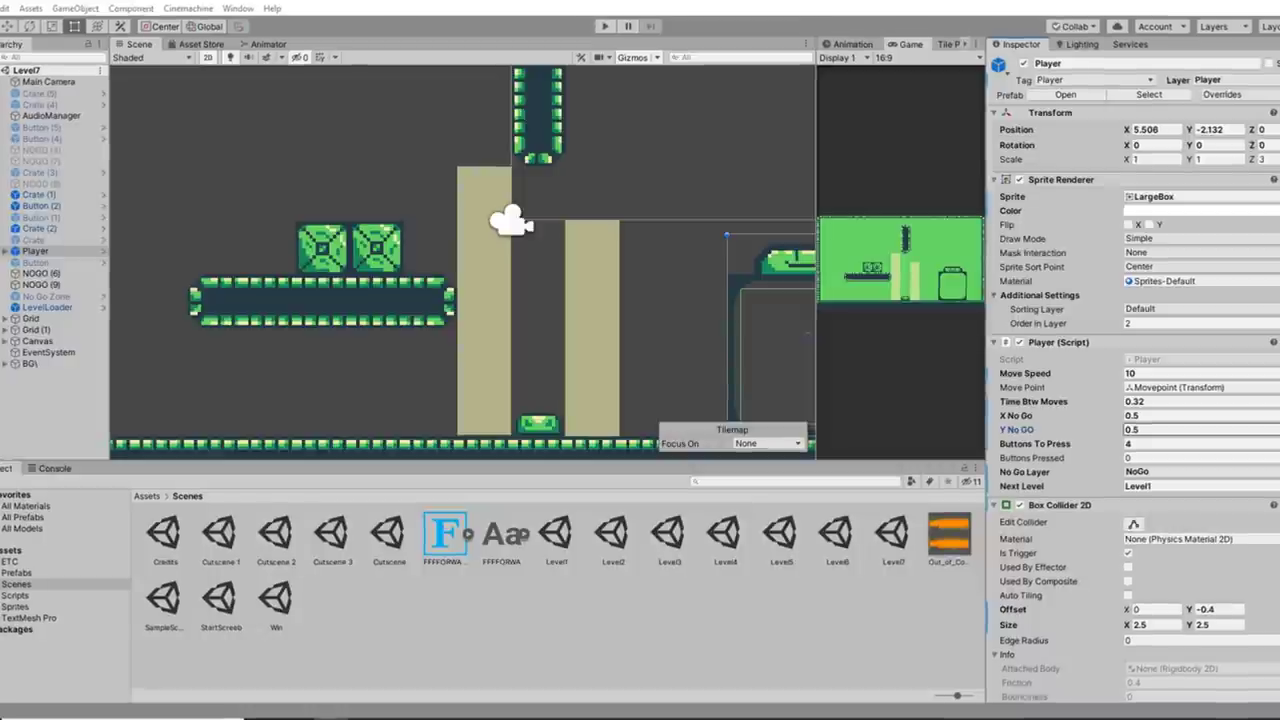
left_click(604, 26)
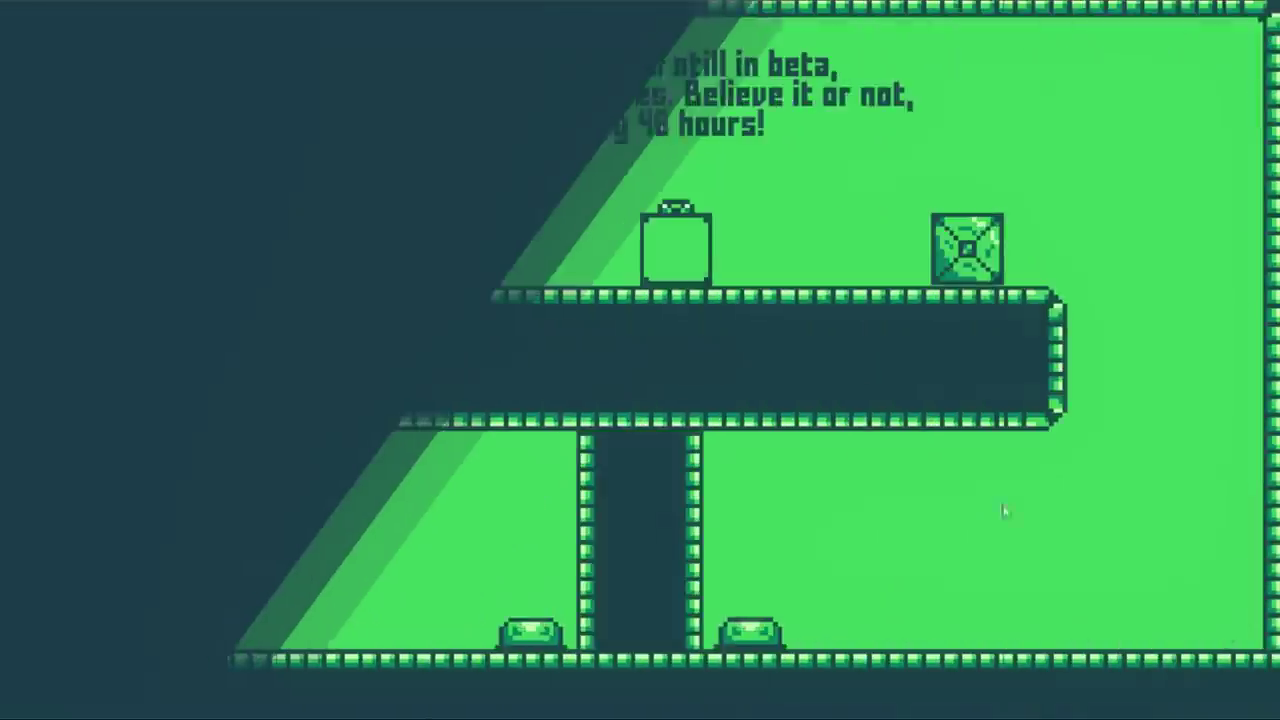
Step: Carry the crates off the platform and drop one onto the tutorial's floor button
key("Left")
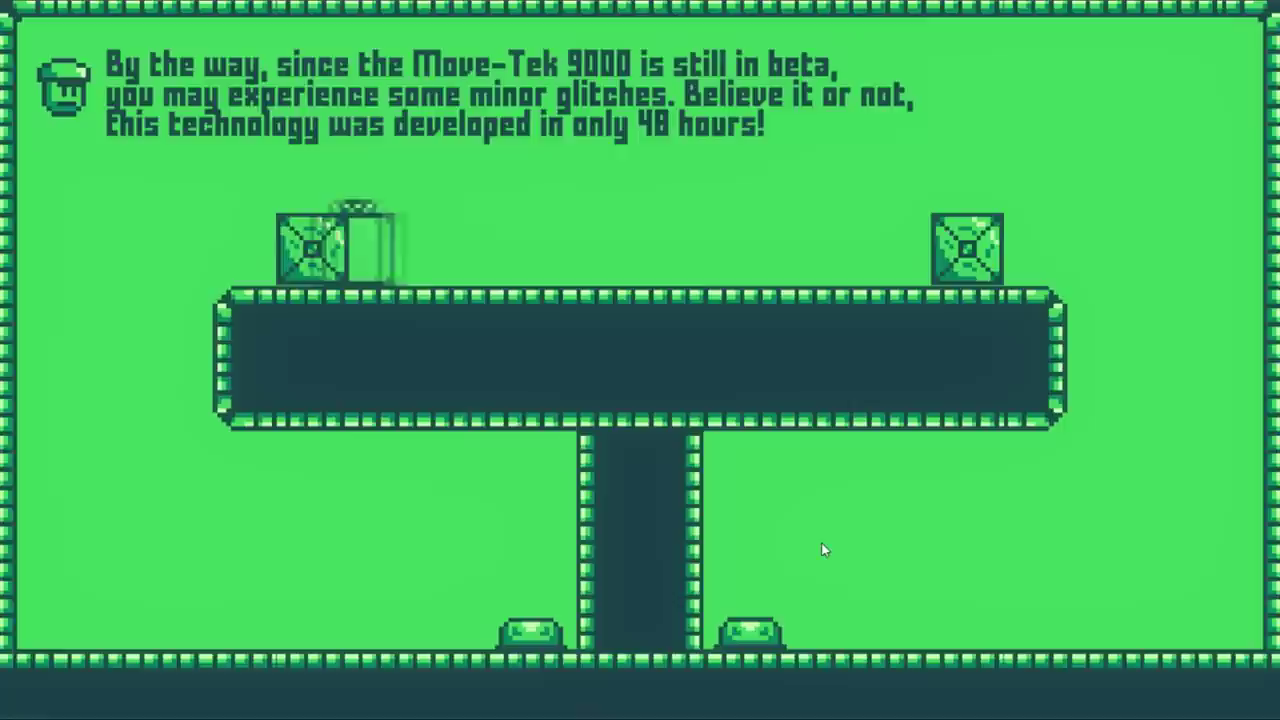
key("Left")
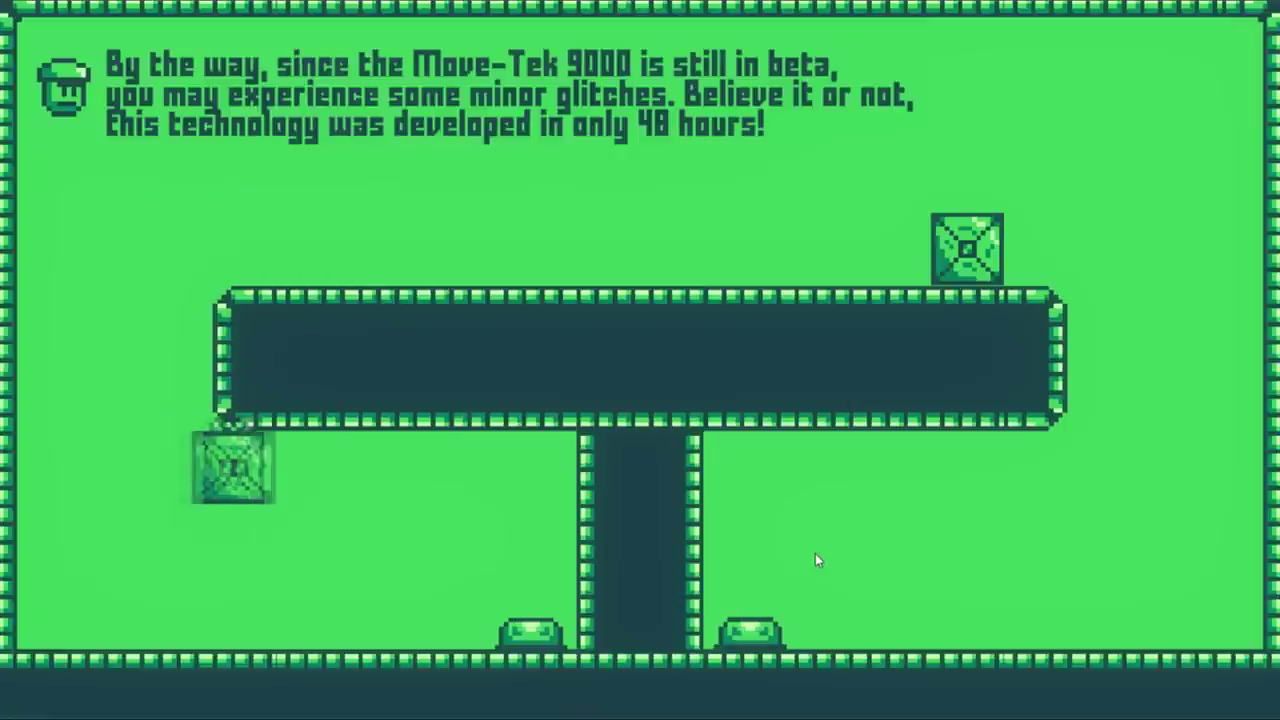
key("Right")
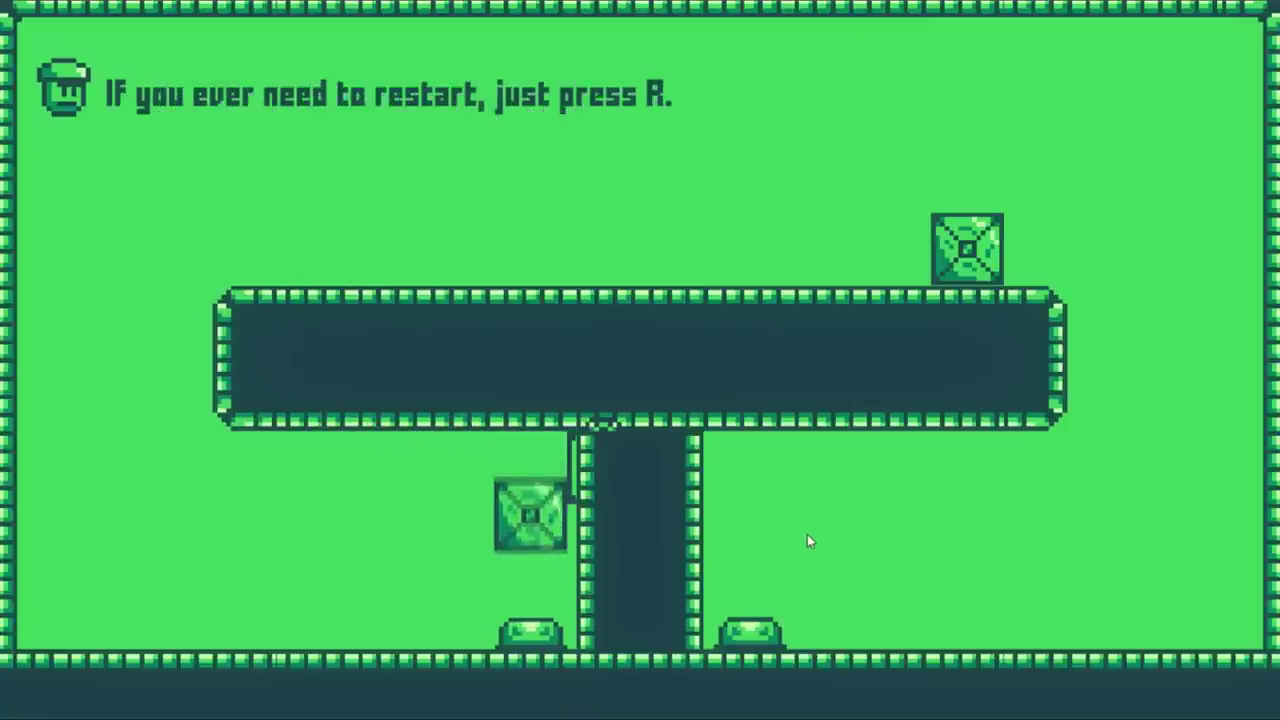
key("Right")
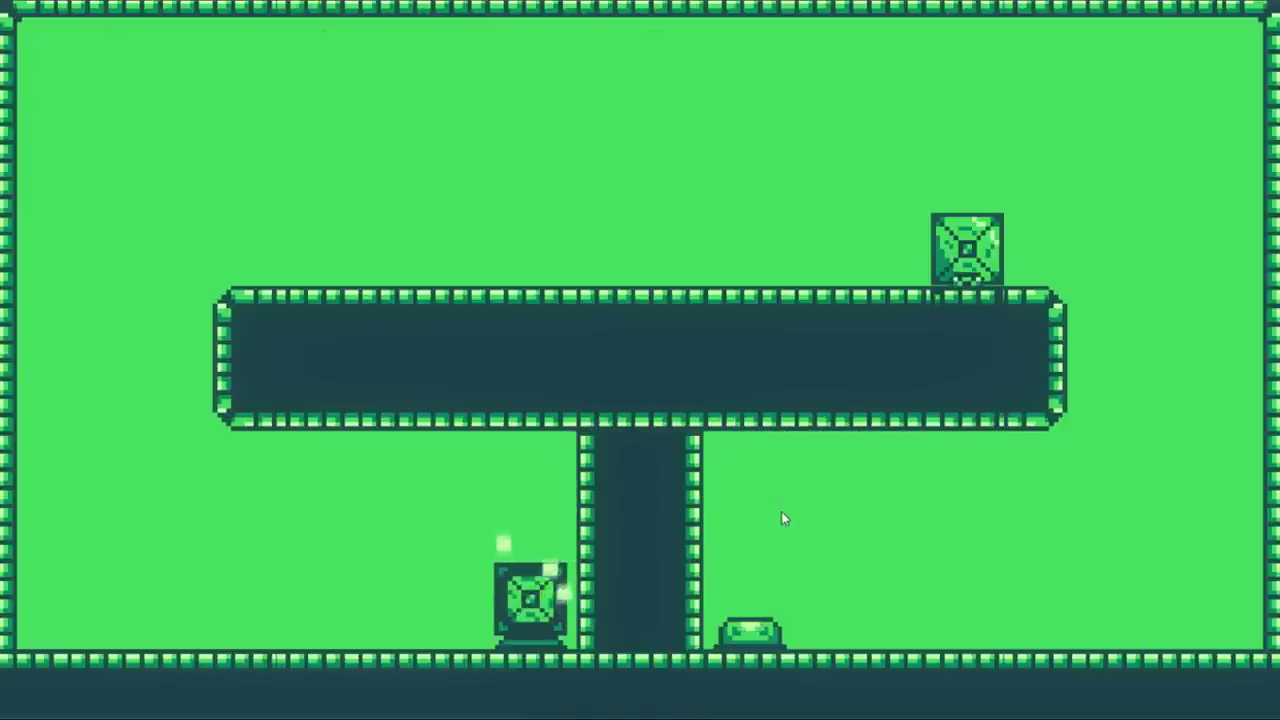
key("Right")
key("Left")
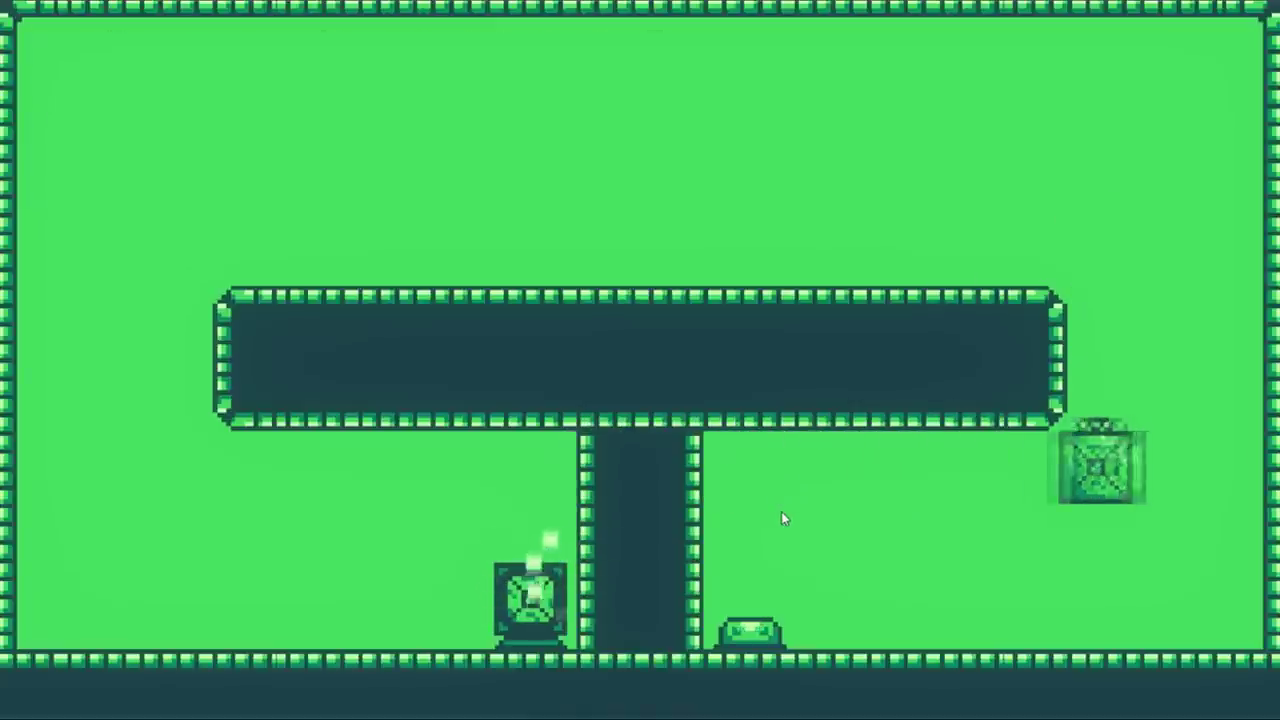
key("space")
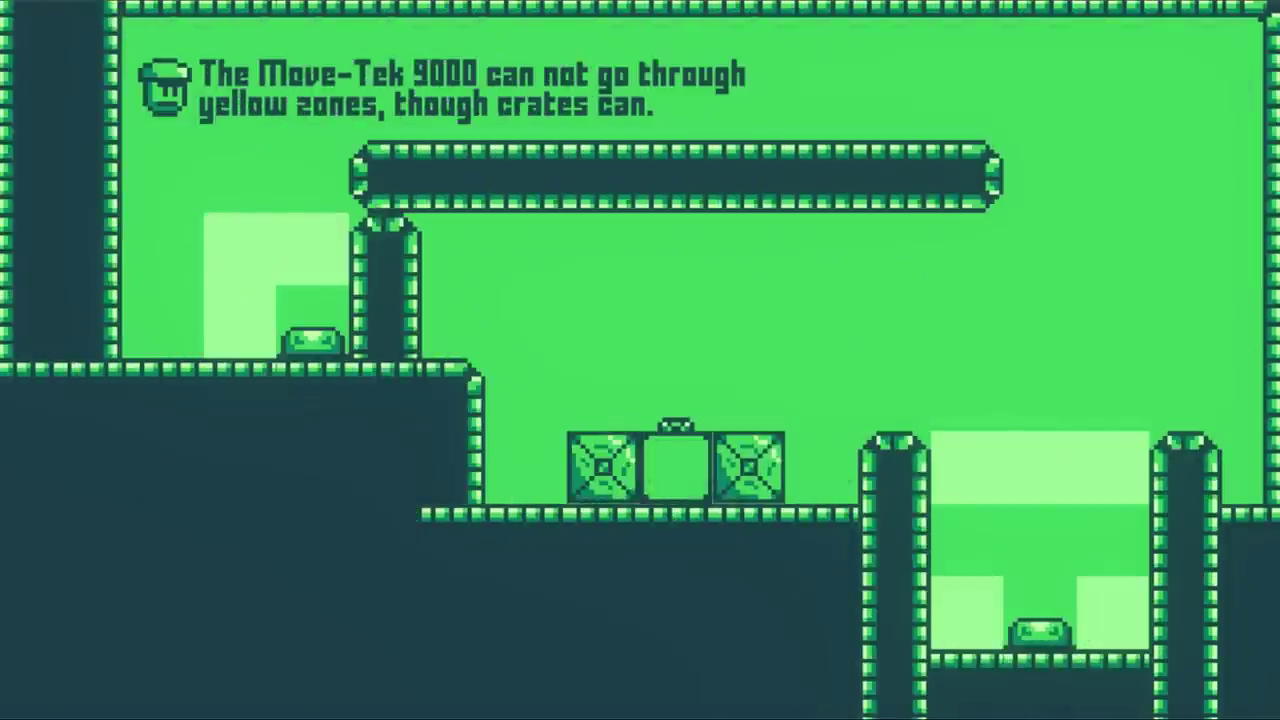
Step: In the yellow-zone level, drop a crate into the lower-right pit and fly the robot over the upper platform
key("Right")
key("Right")
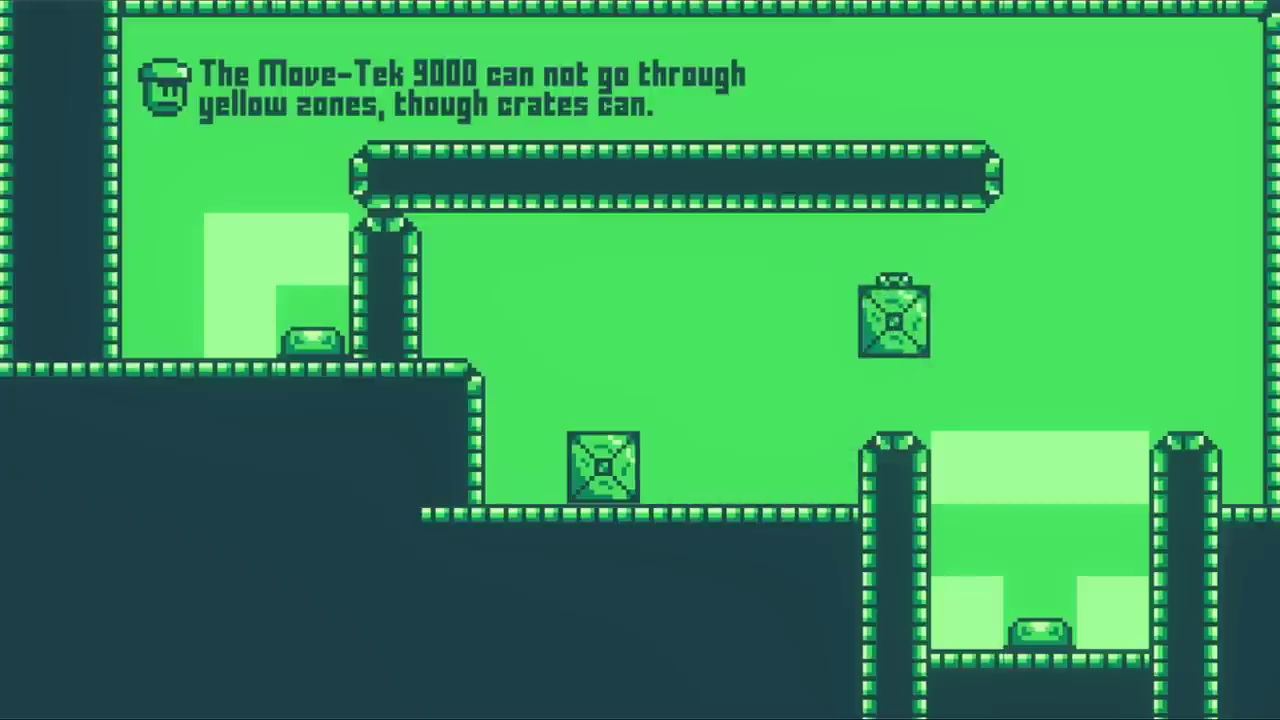
key("Right")
key("Right")
key("Up")
key("Up")
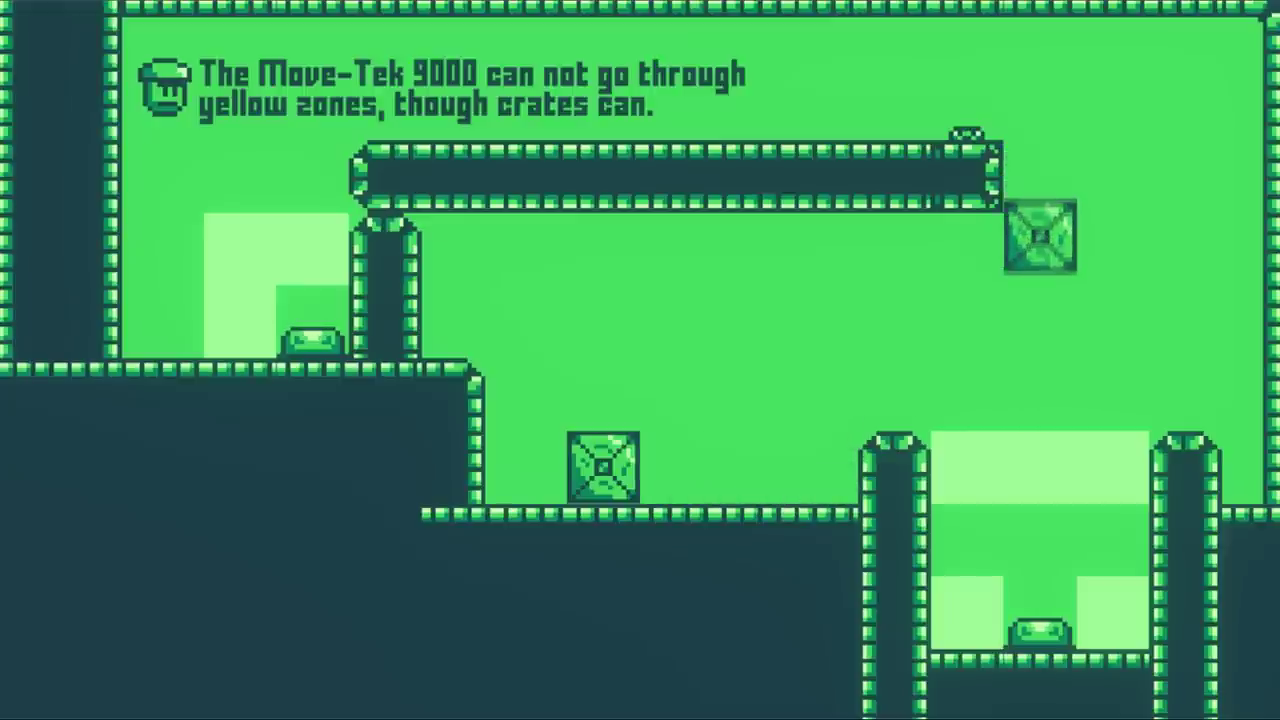
key("Left")
key("Left")
key("Left")
key("Down")
key("Down")
key("Down")
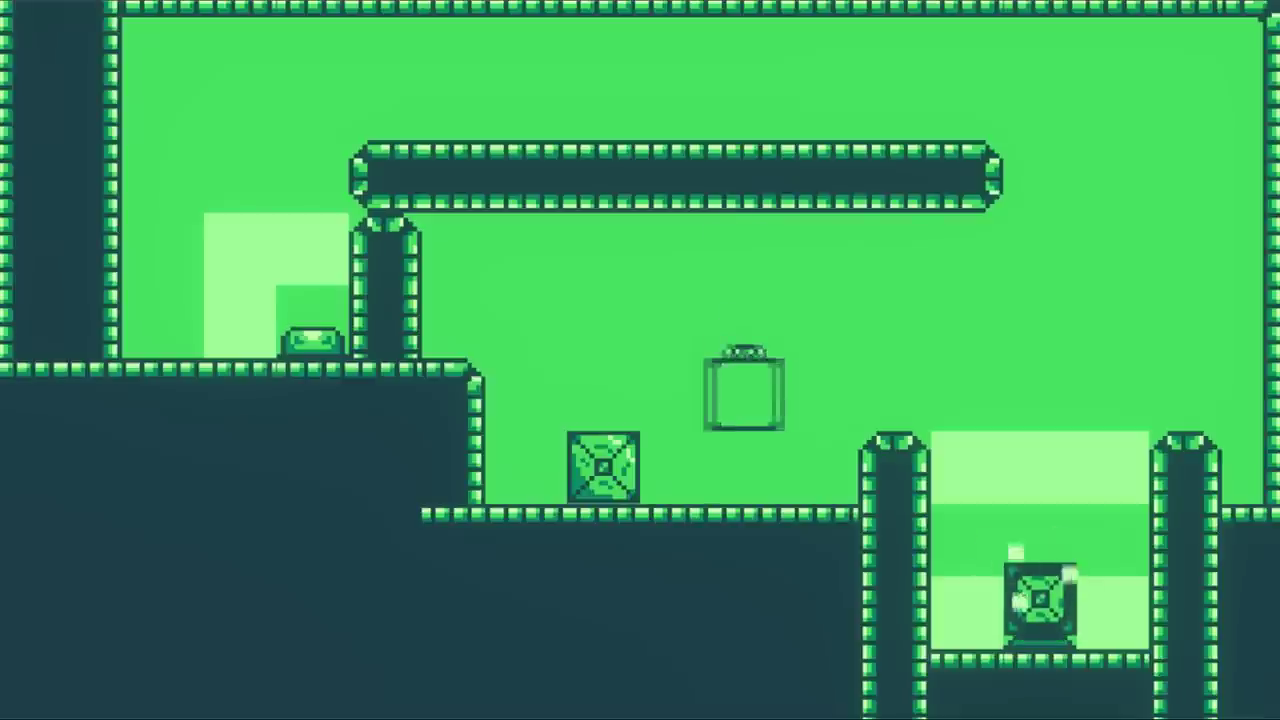
key("Up")
key("Up")
key("Right")
key("Right")
key("Right")
key("Right")
key("Right")
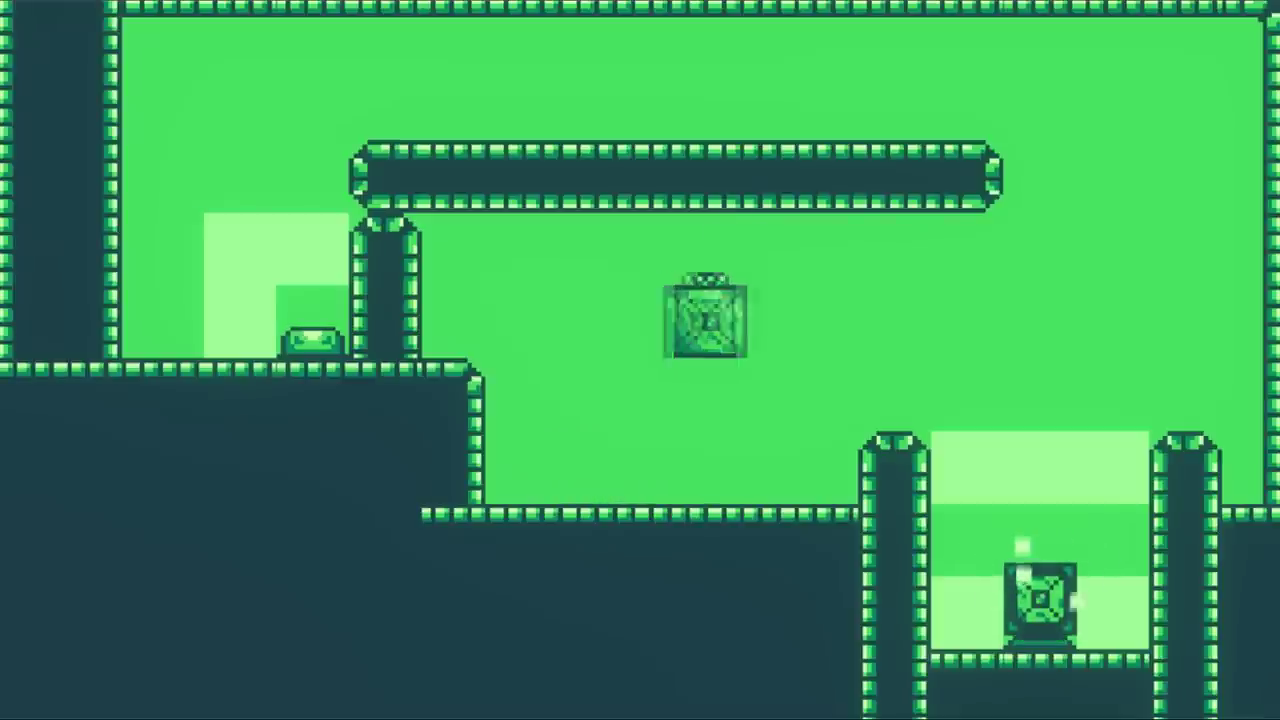
key("Right")
key("Up")
key("Up")
key("Up")
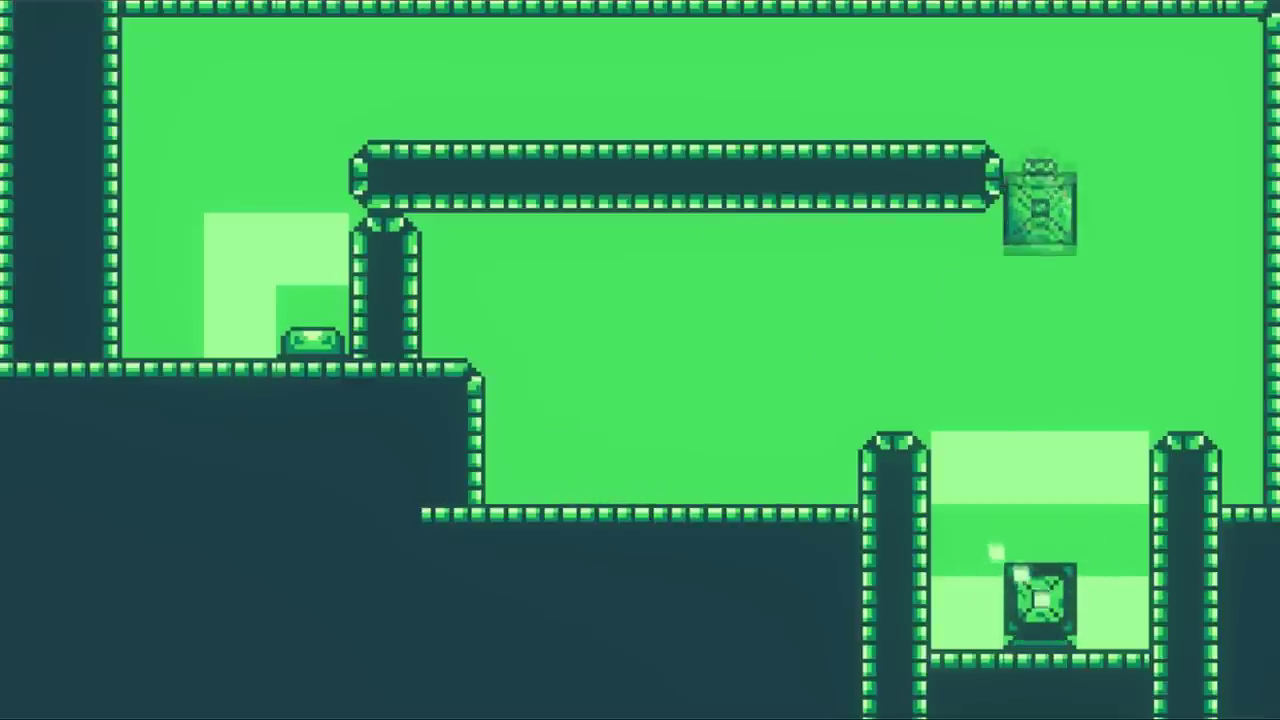
key("Left")
key("Left")
key("Left")
key("Left")
key("Left")
key("Left")
key("Left")
key("Left")
key("Left")
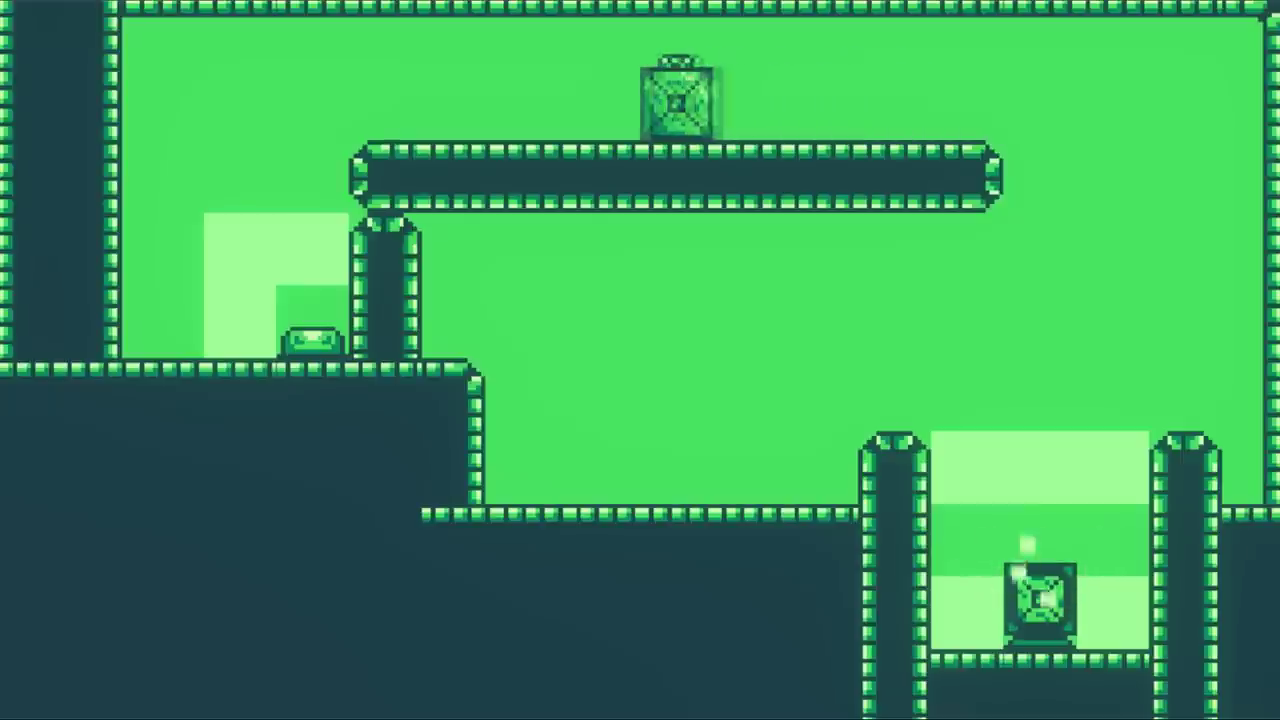
key("Left")
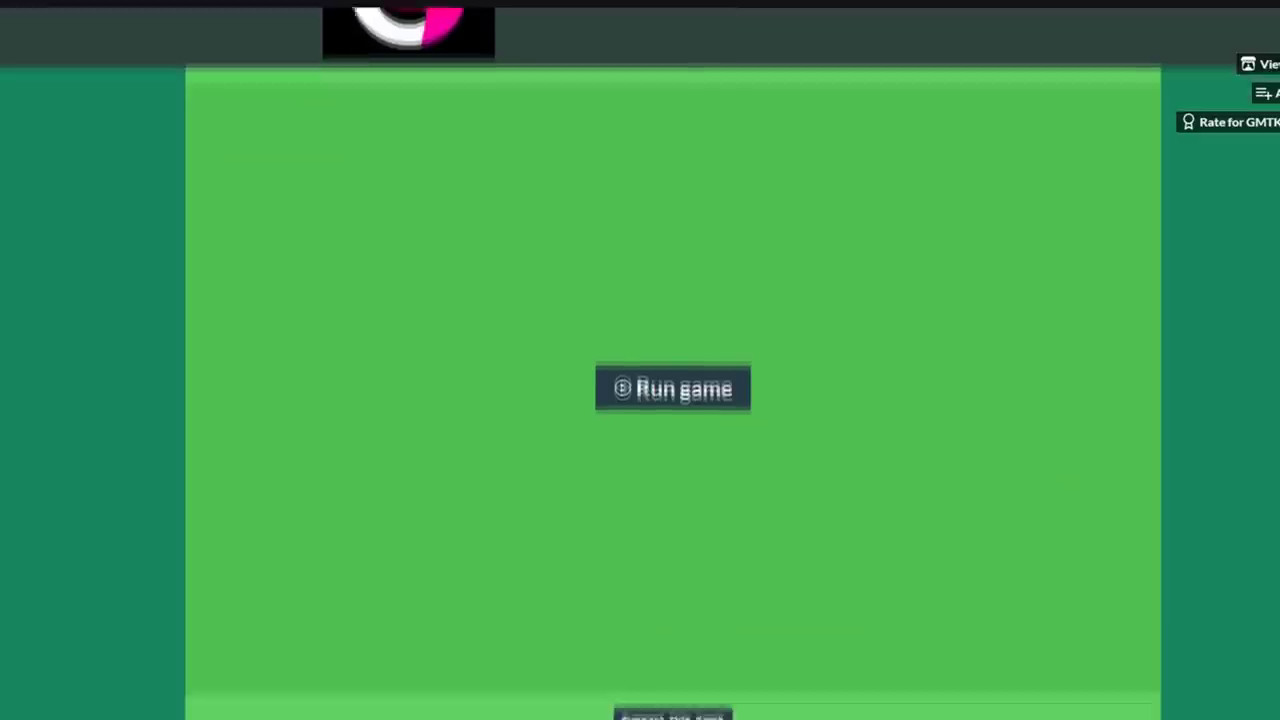
Step: Scroll through the Package Patrick itch.io page's description and credits
scroll(672, 400, "down", 3)
scroll(672, 430, "down", 5)
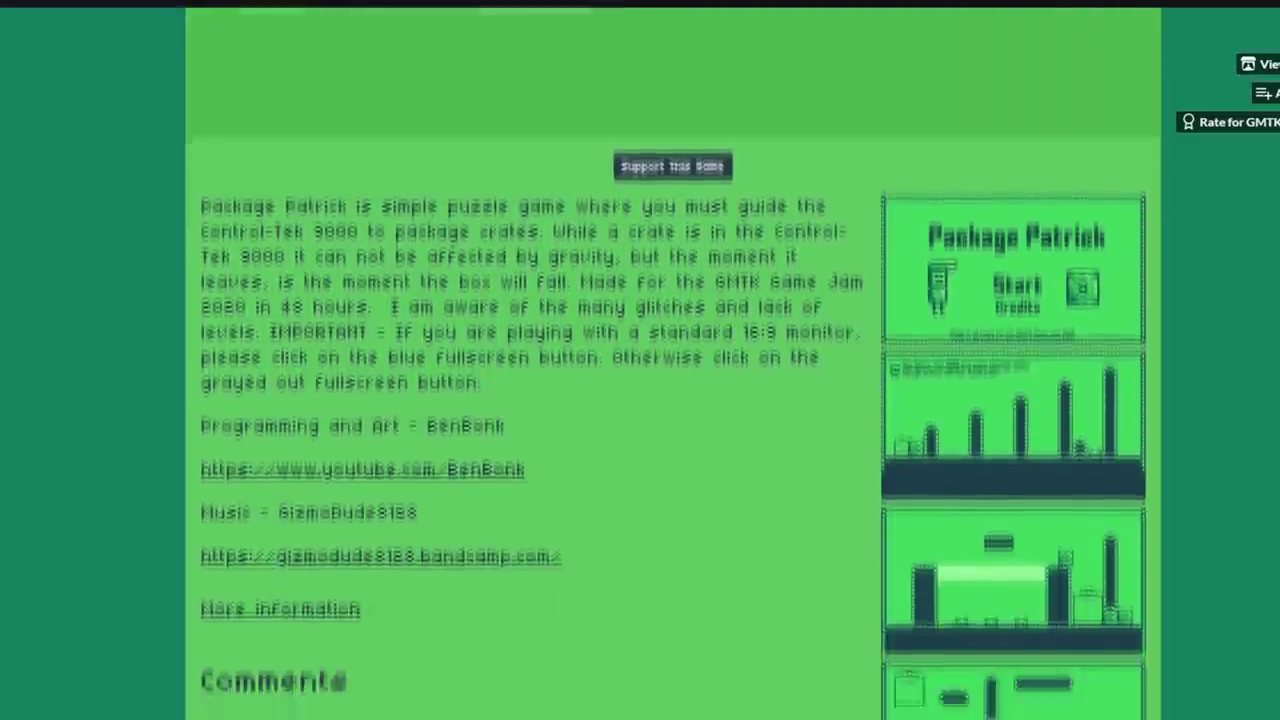